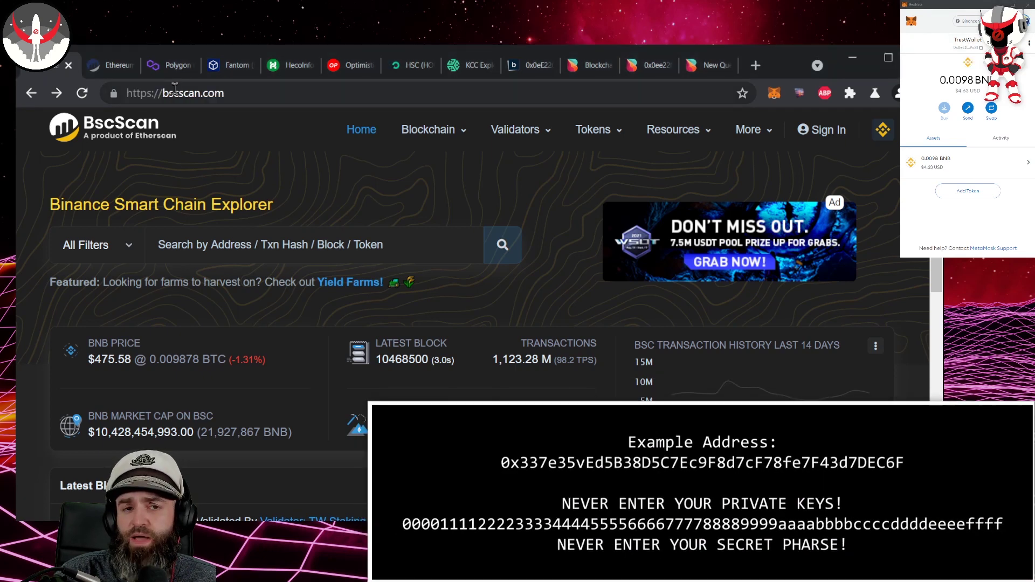
- Tour the Etherscan, Polygon, Fantom, HecoInfo and Optimistic explorer tabs
key(ctrl+Tab)
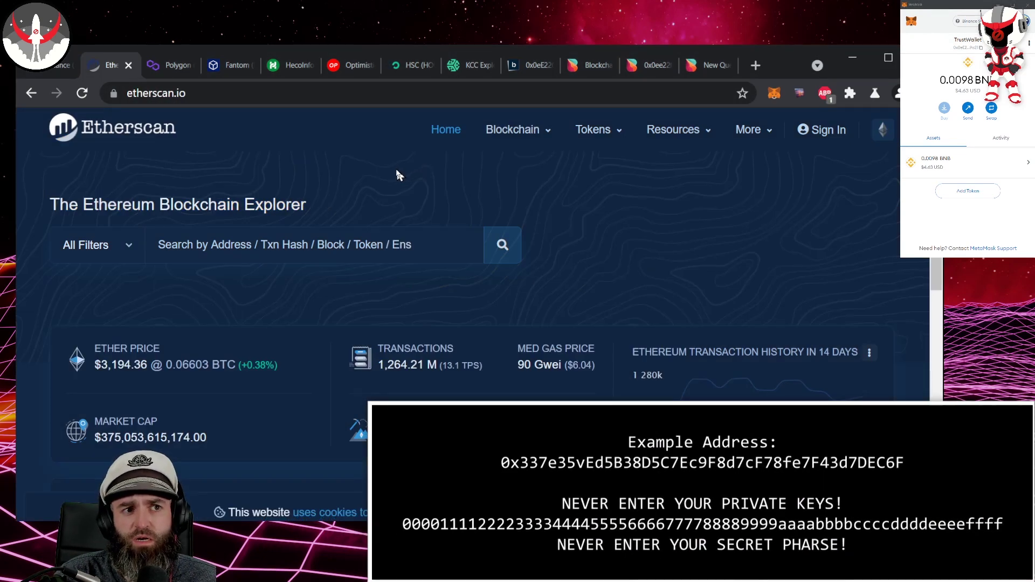
key(ctrl+Tab)
key(ctrl+Tab)
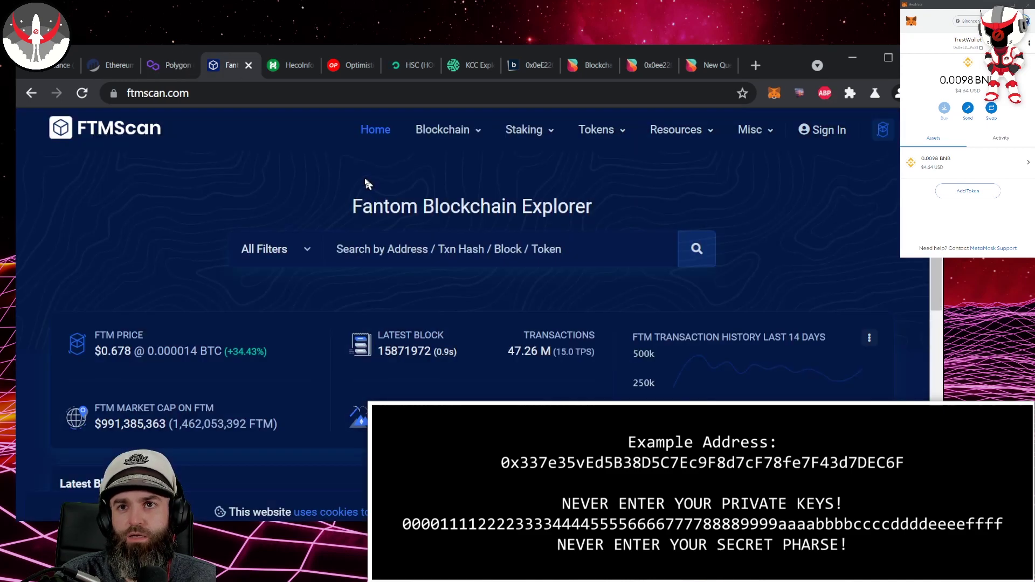
key(ctrl+Tab)
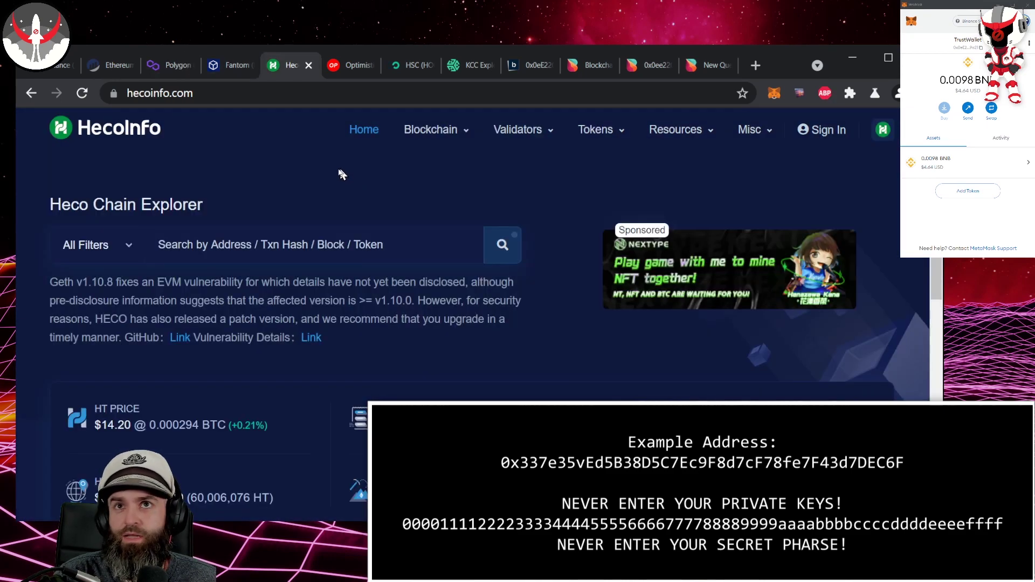
key(ctrl+Tab)
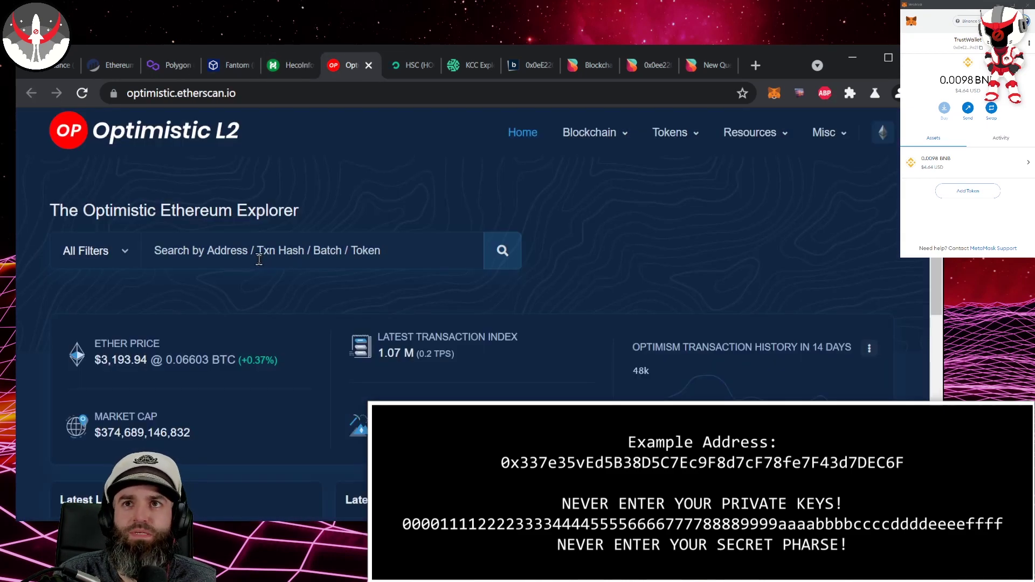
key(ctrl+Tab)
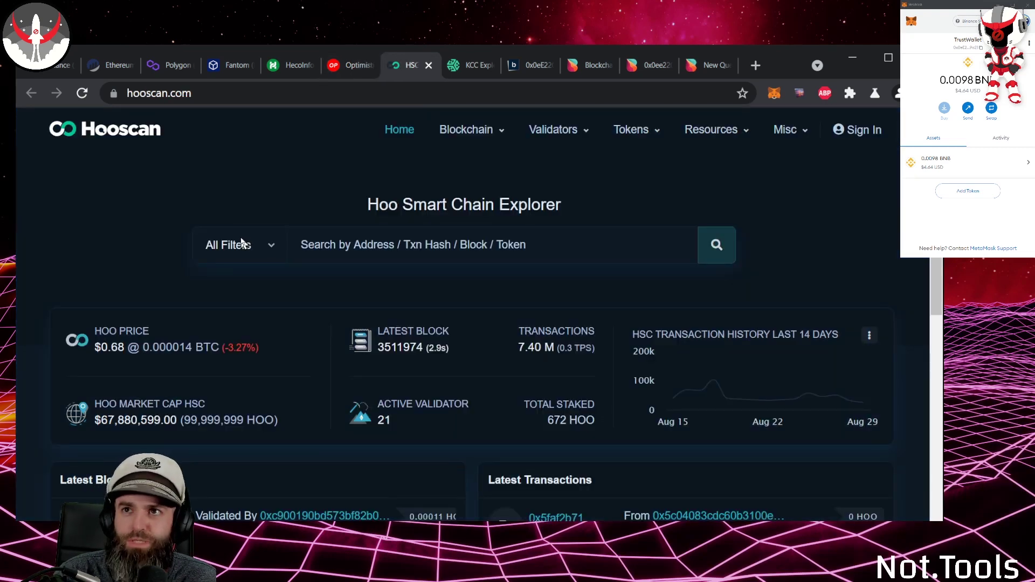
- Continue past KCC and Bitquery back to BscScan and paste the wallet address into its search
key(ctrl+Tab)
key(ctrl+Tab)
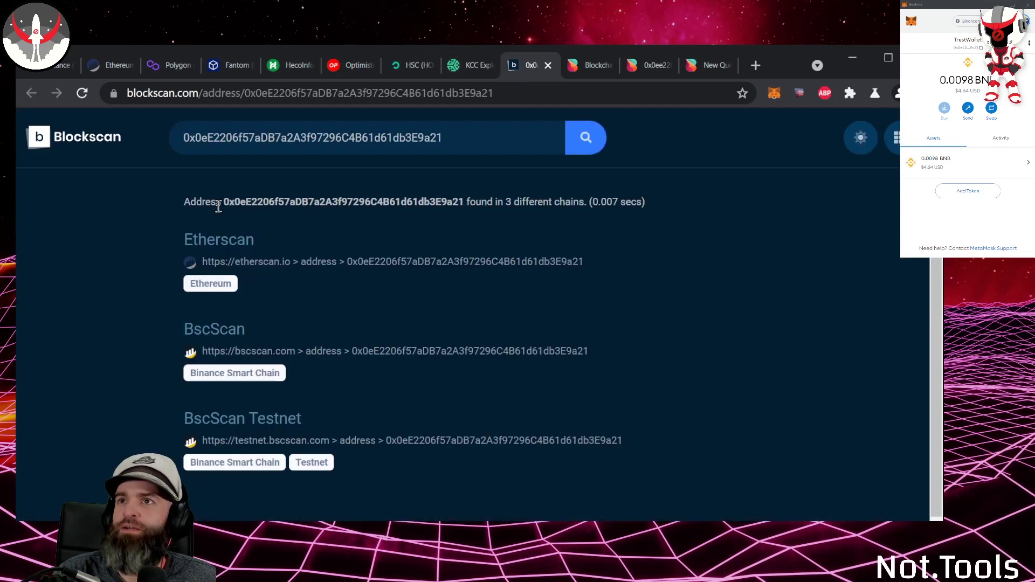
key(ctrl+Tab)
key(ctrl+Tab)
key(ctrl+Tab)
key(ctrl+Tab)
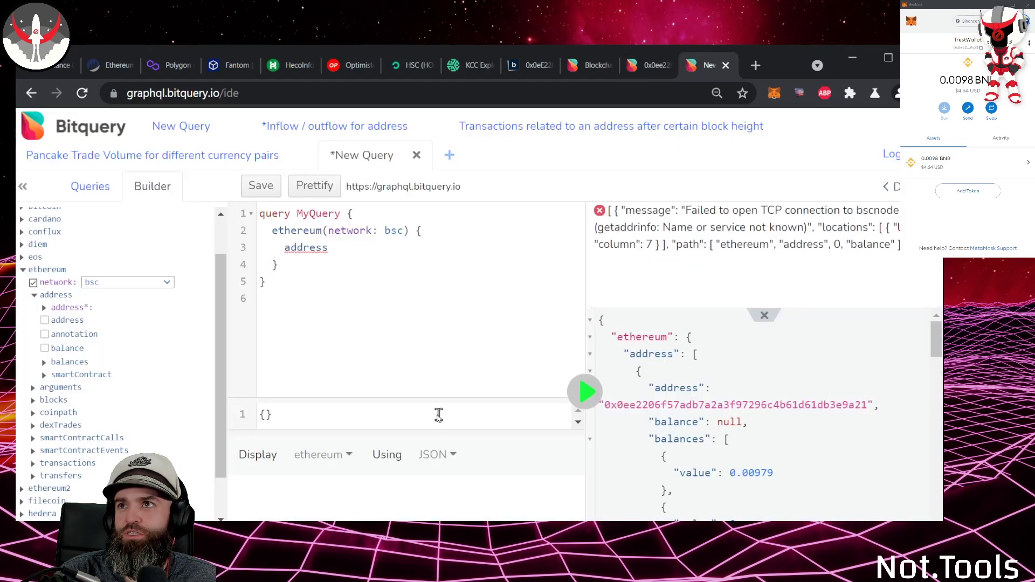
click(257, 243)
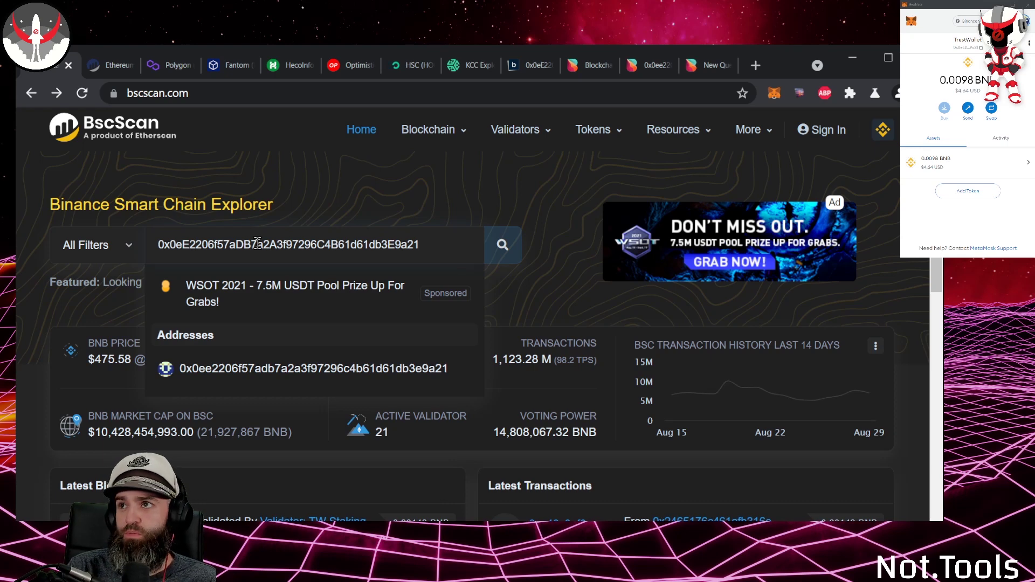
- Search the wallet address and look over its 0.00979 BNB address page and transactions table
key(Return)
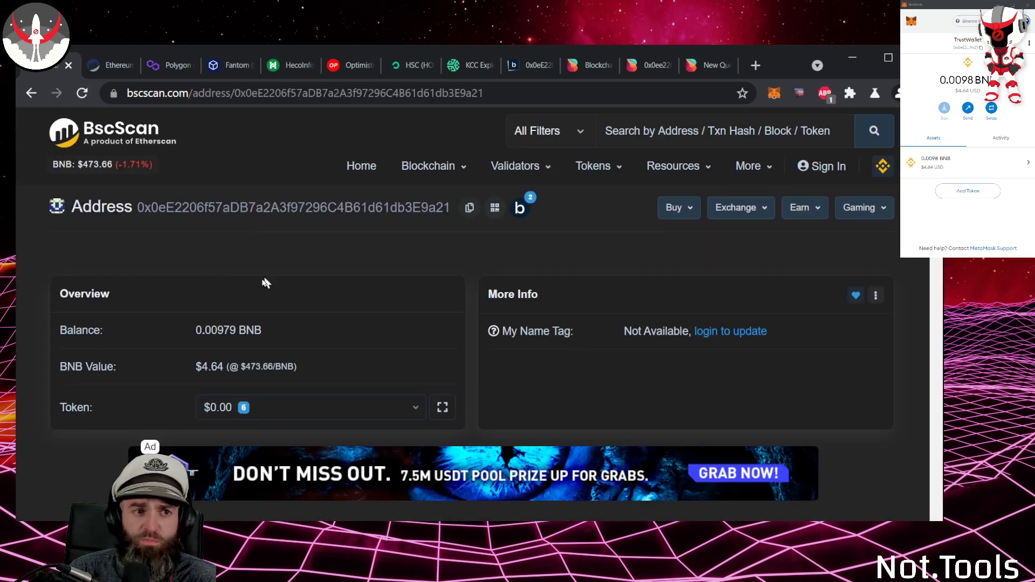
scroll(263, 282, down, 3)
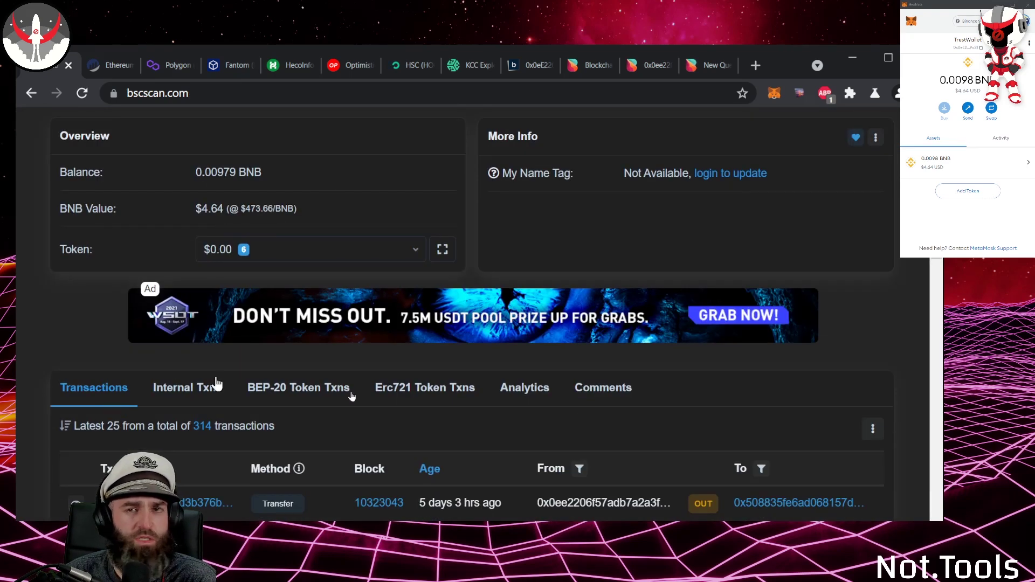
scroll(548, 422, down, 3)
scroll(561, 426, down, 4)
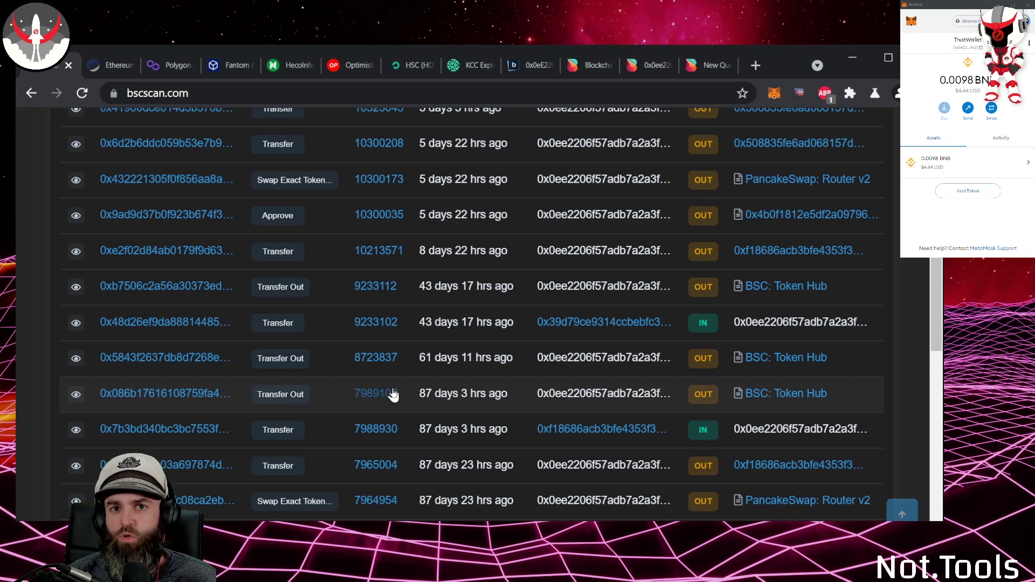
scroll(393, 395, up, 3)
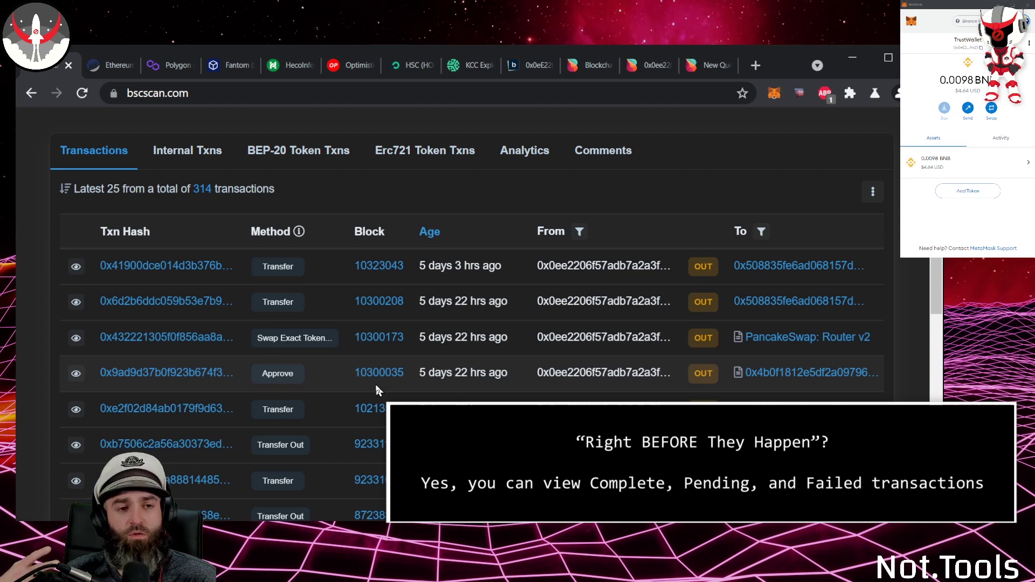
scroll(375, 384, up, 7)
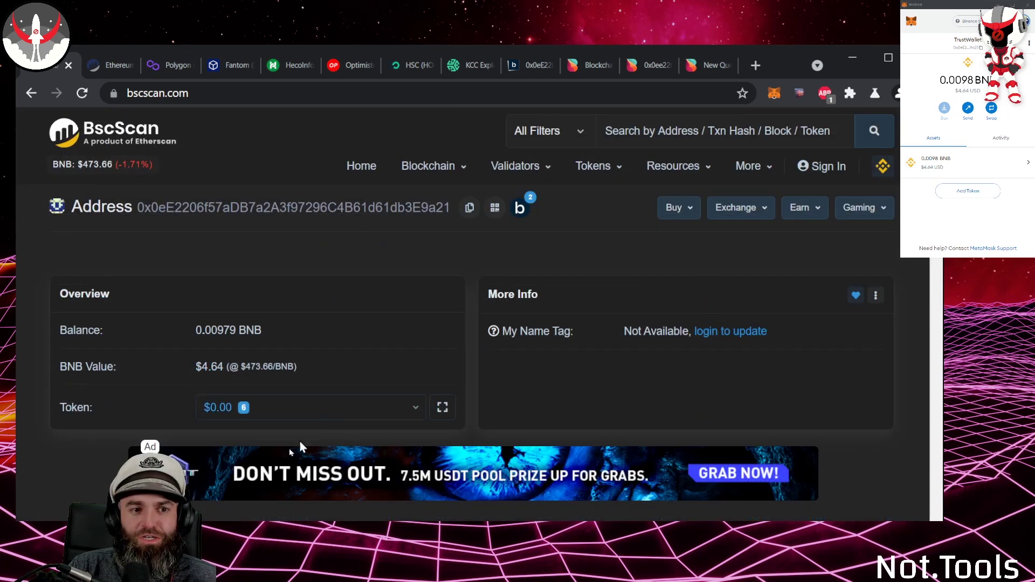
click(227, 409)
scroll(316, 368, down, 4)
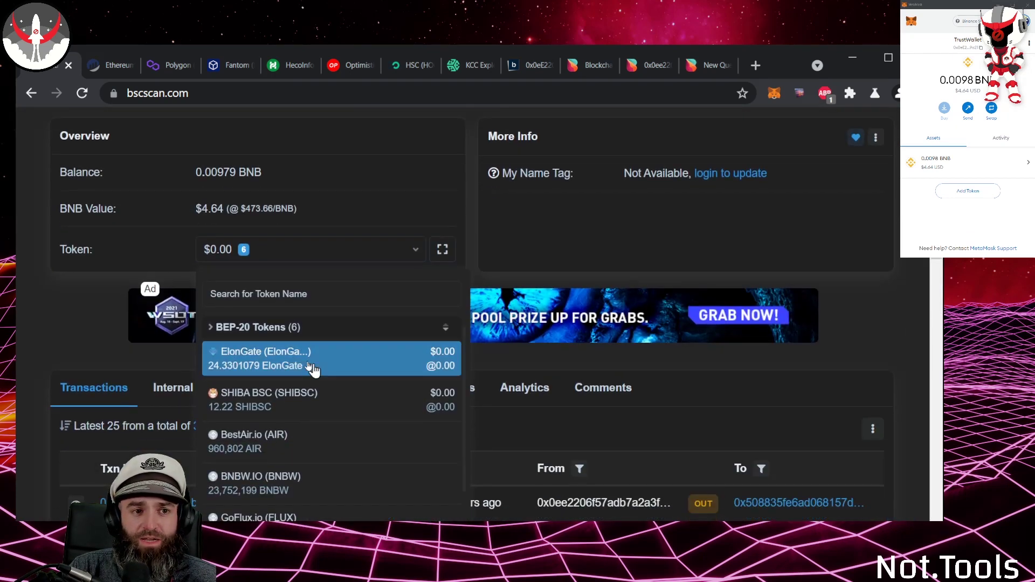
scroll(284, 416, down, 1)
scroll(388, 462, up, 2)
scroll(523, 272, down, 3)
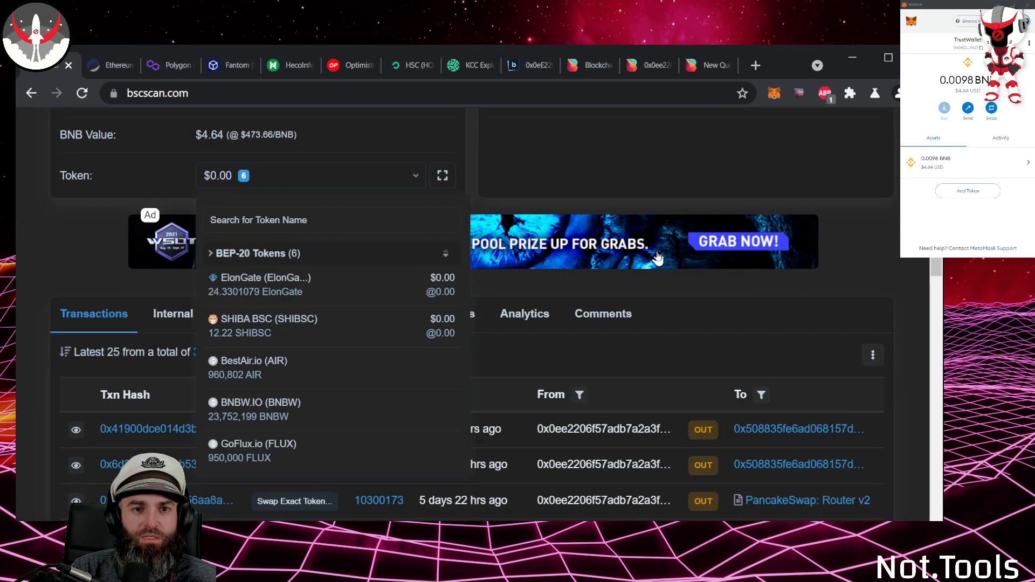
scroll(384, 277, up, 3)
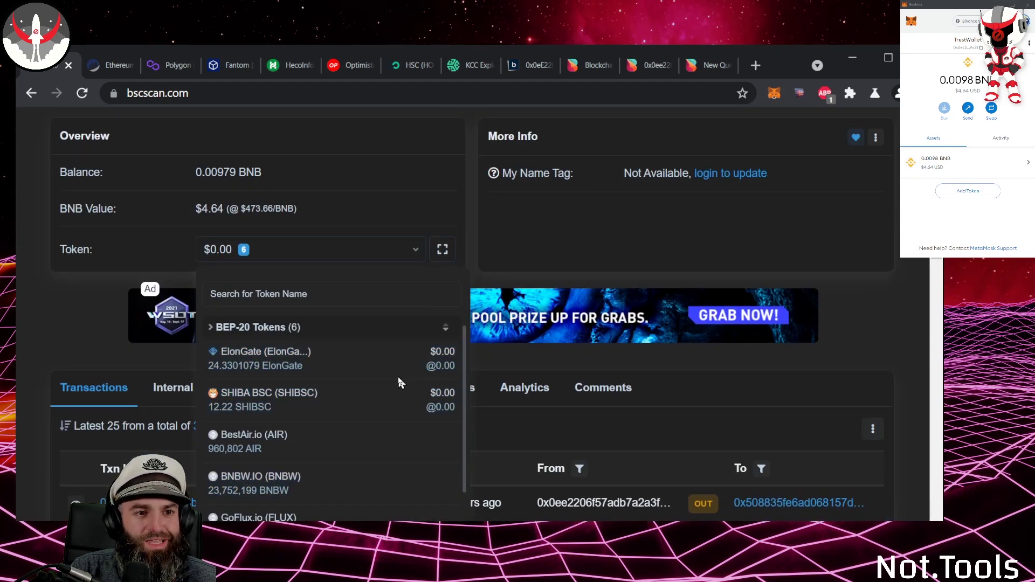
scroll(391, 408, down, 3)
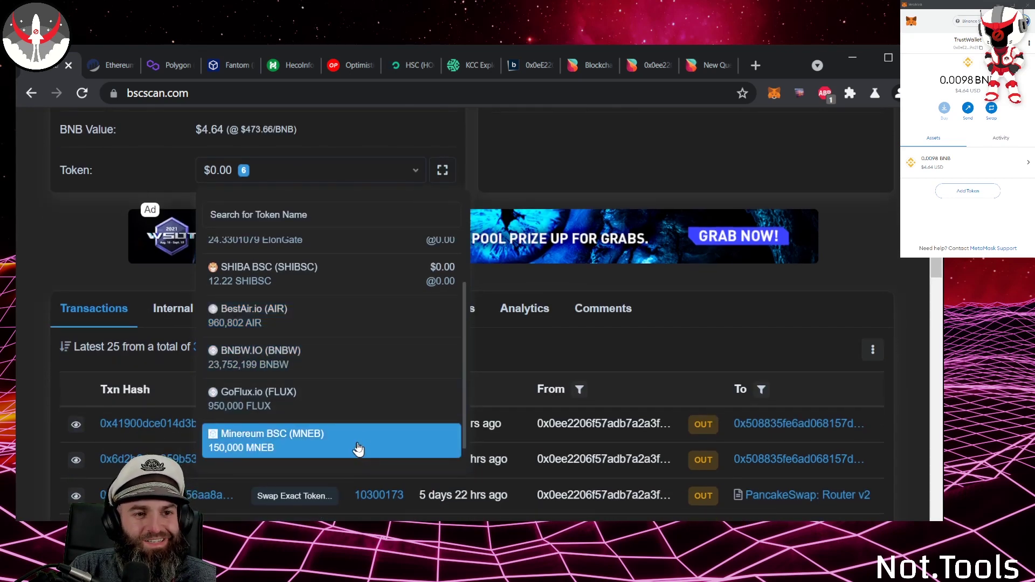
scroll(358, 449, up, 6)
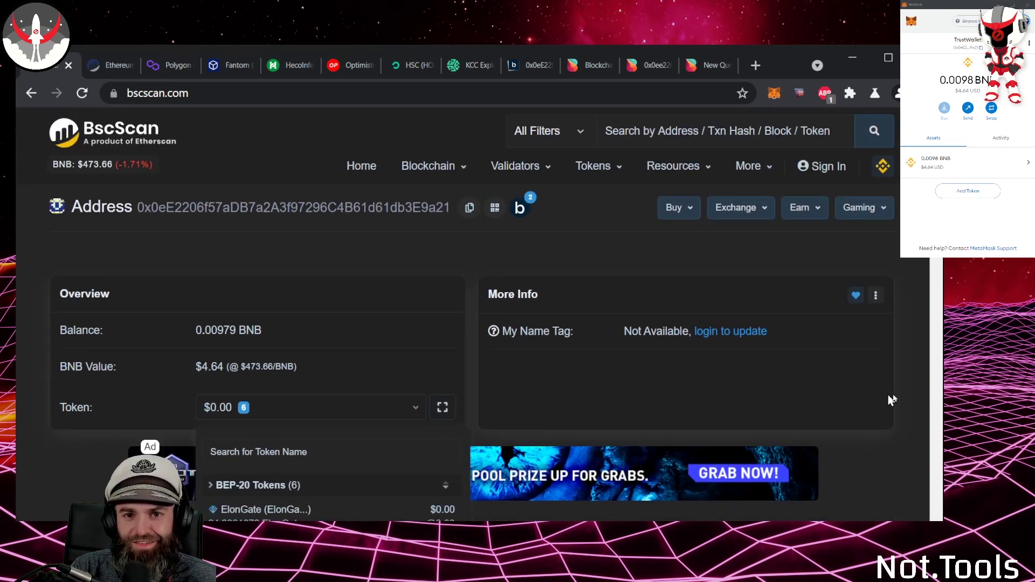
click(891, 399)
scroll(774, 404, down, 4)
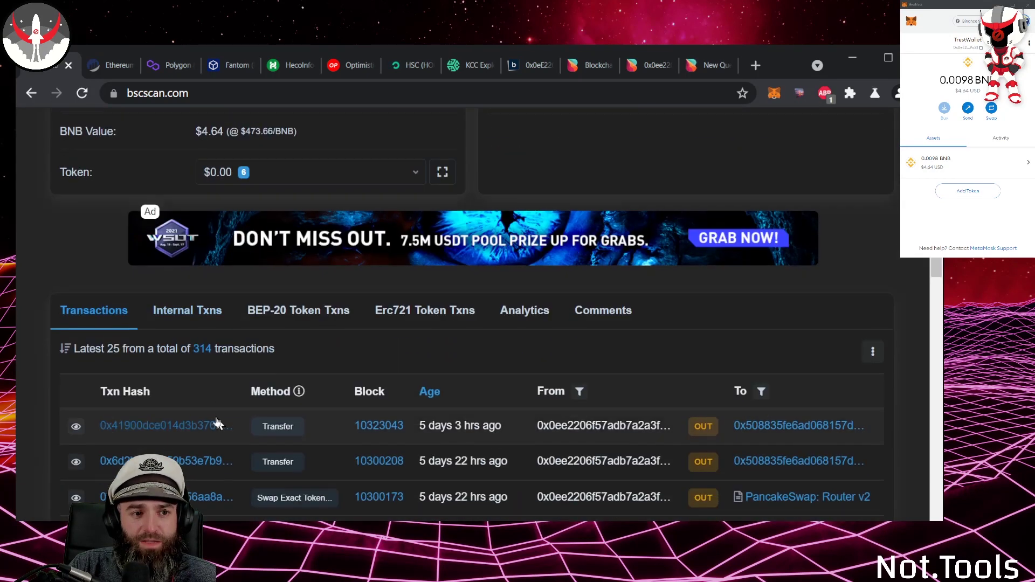
scroll(91, 319, down, 1)
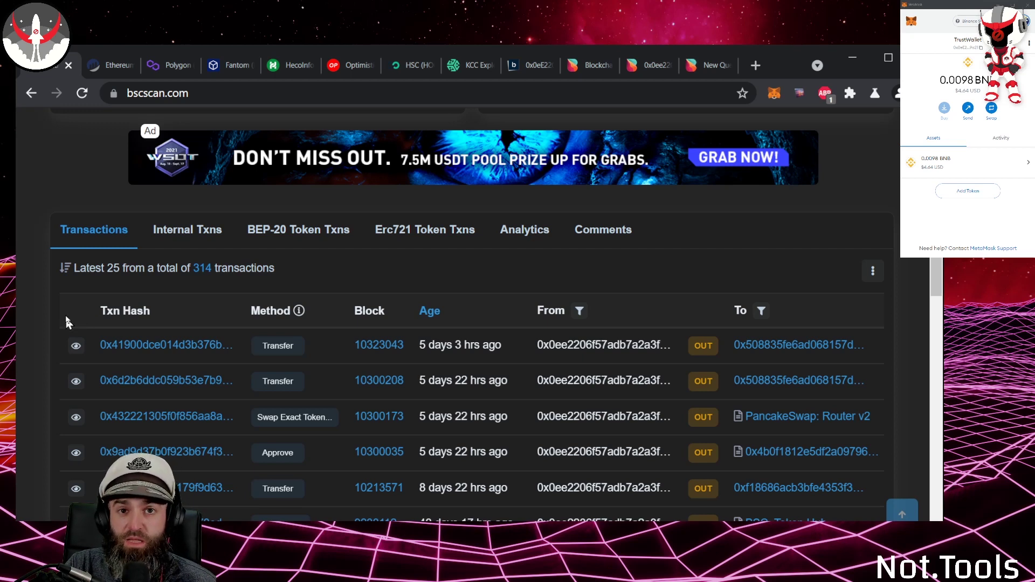
scroll(164, 306, down, 1)
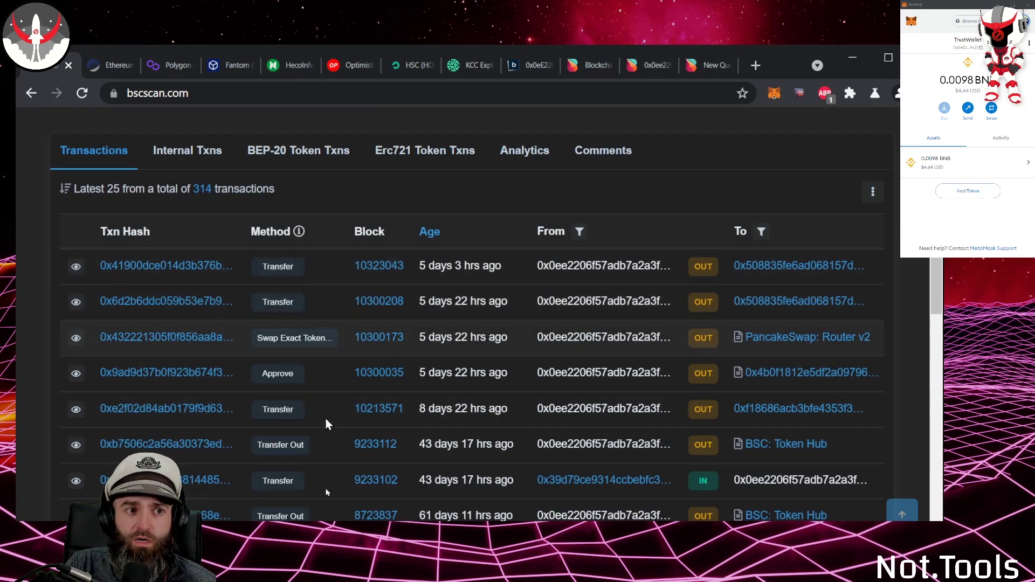
scroll(266, 388, up, 3)
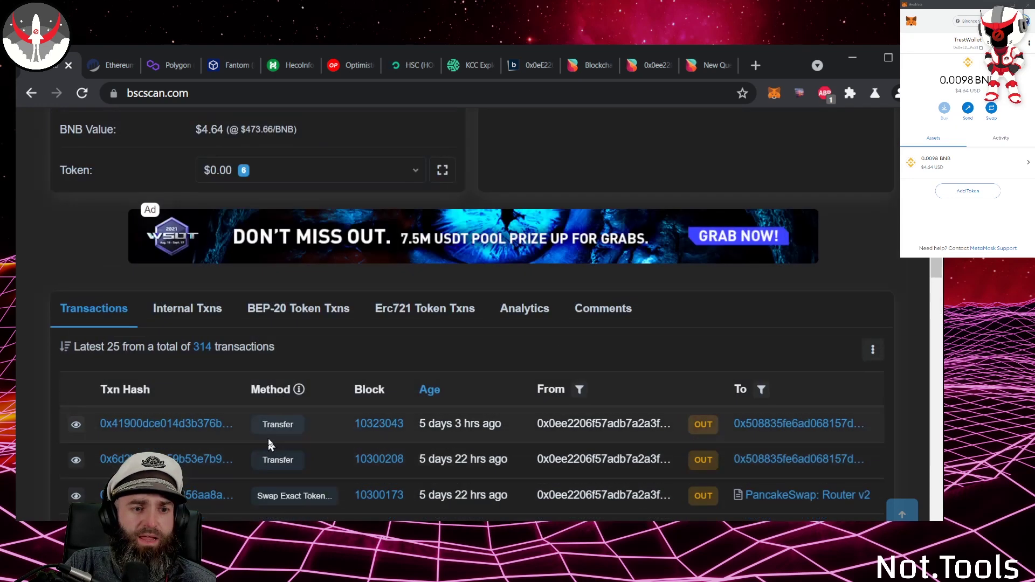
- Look through the wallet's Internal Txns list
click(215, 313)
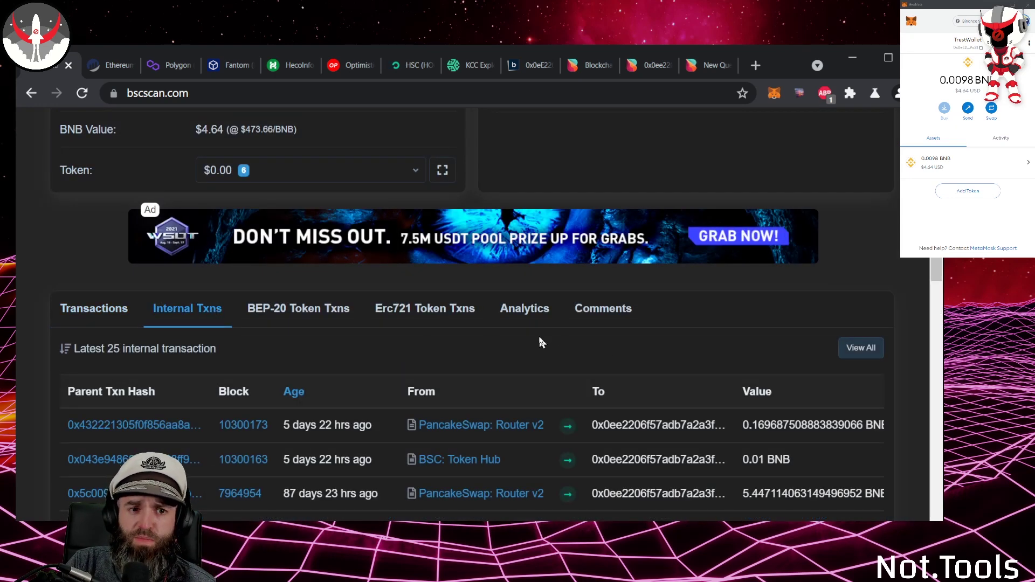
scroll(768, 346, down, 1)
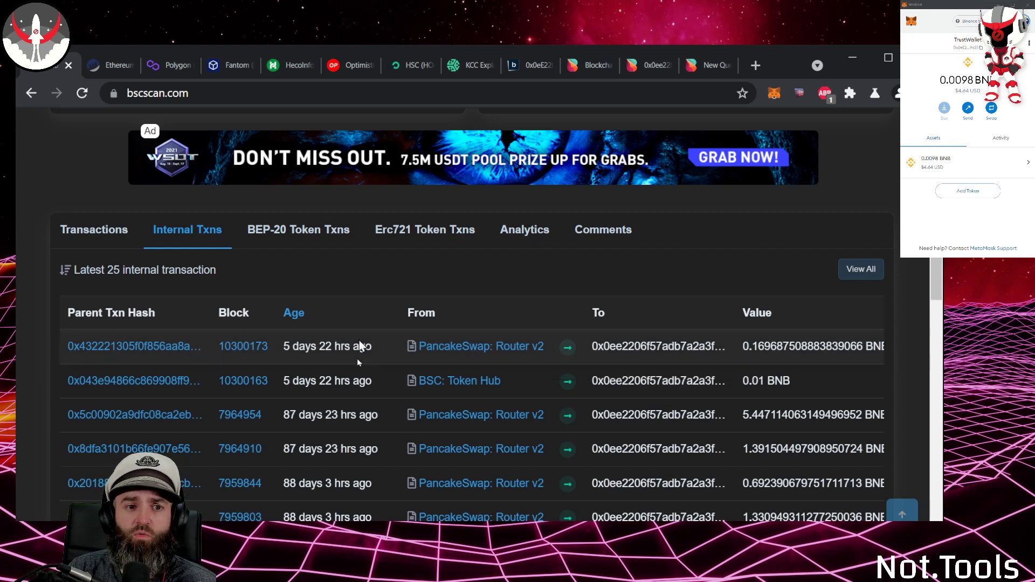
scroll(502, 279, down, 3)
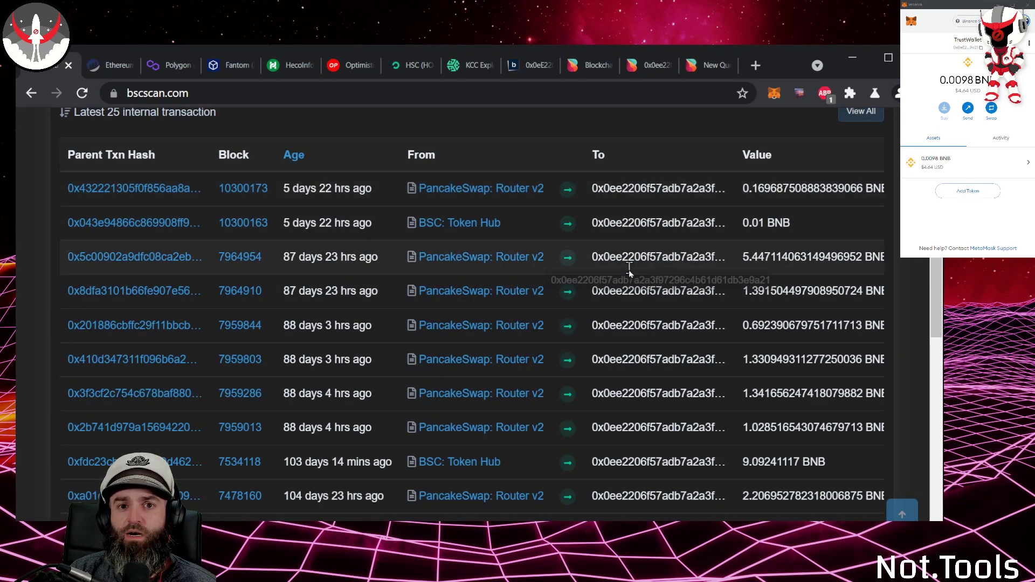
scroll(377, 216, up, 3)
- Switch to BEP-20 Token Txns to list the latest 25 token transfer events
click(291, 231)
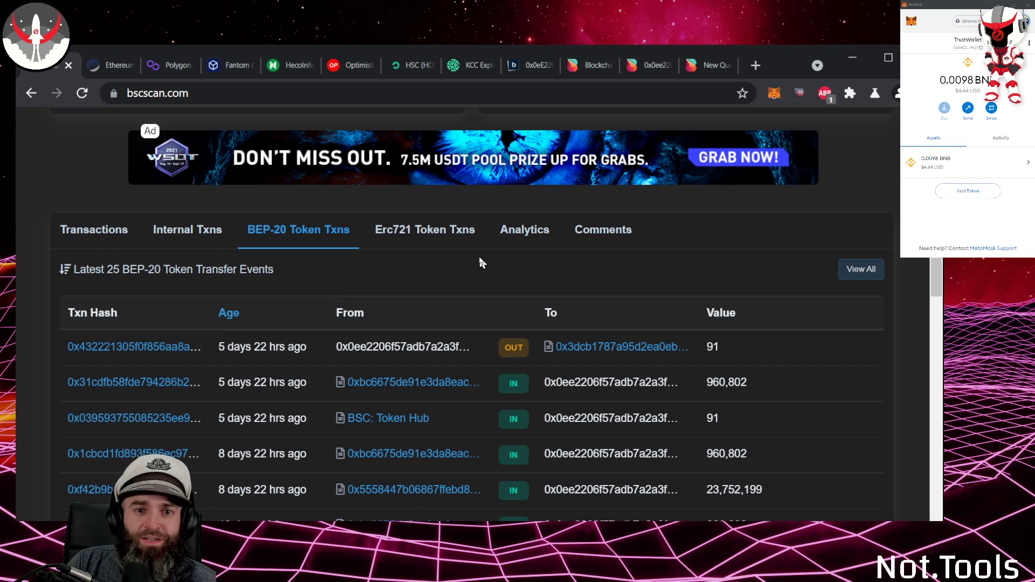
scroll(432, 280, down, 1)
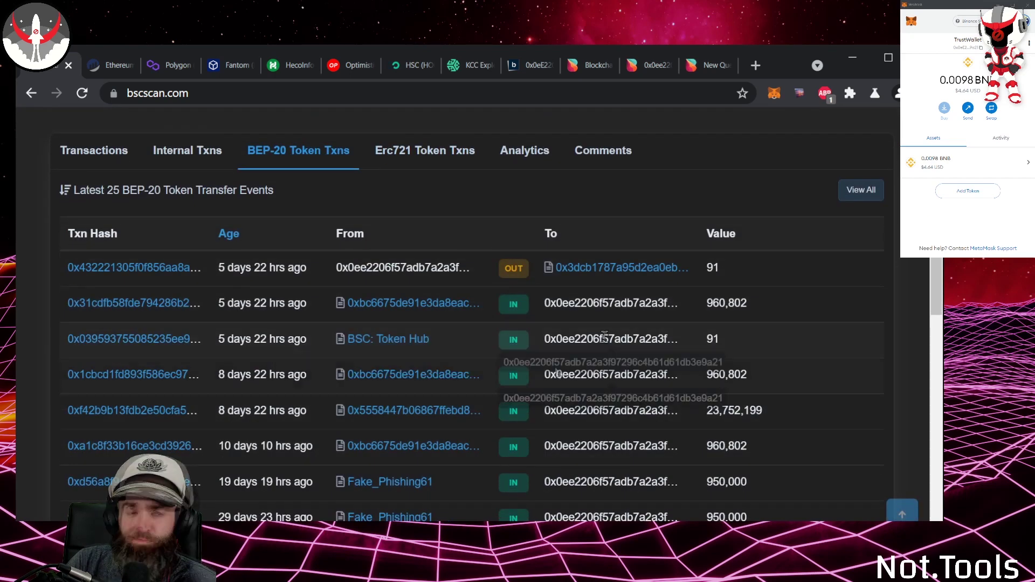
scroll(410, 383, up, 3)
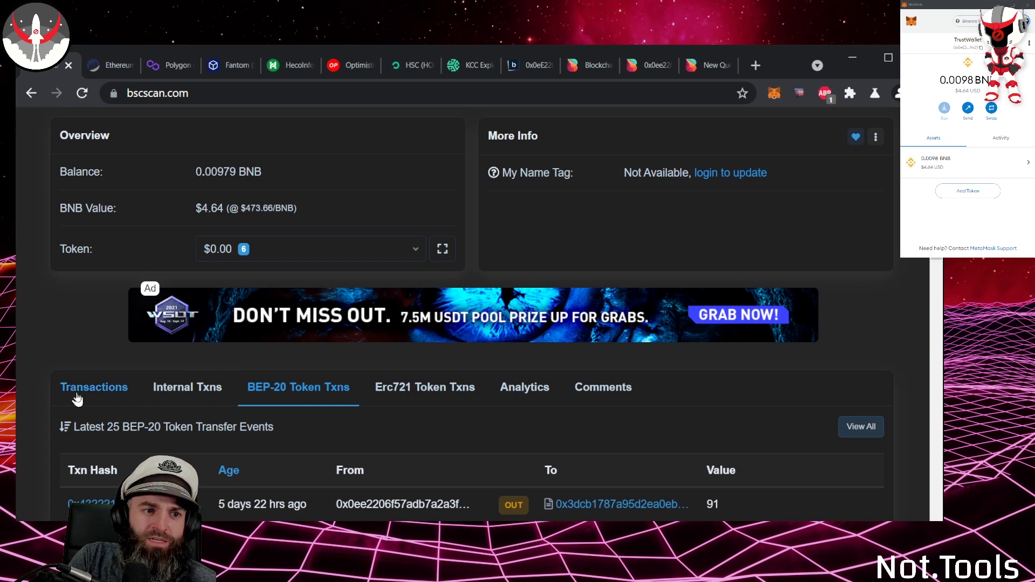
- Return to the regular transactions table, look it over, and open the full 314-transaction list
click(77, 398)
scroll(76, 396, down, 3)
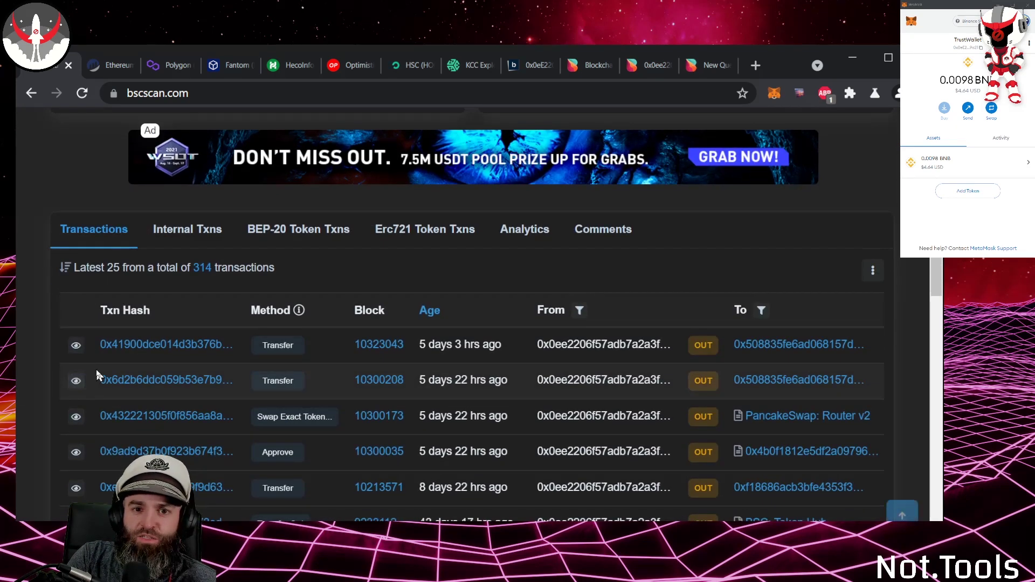
scroll(96, 369, down, 3)
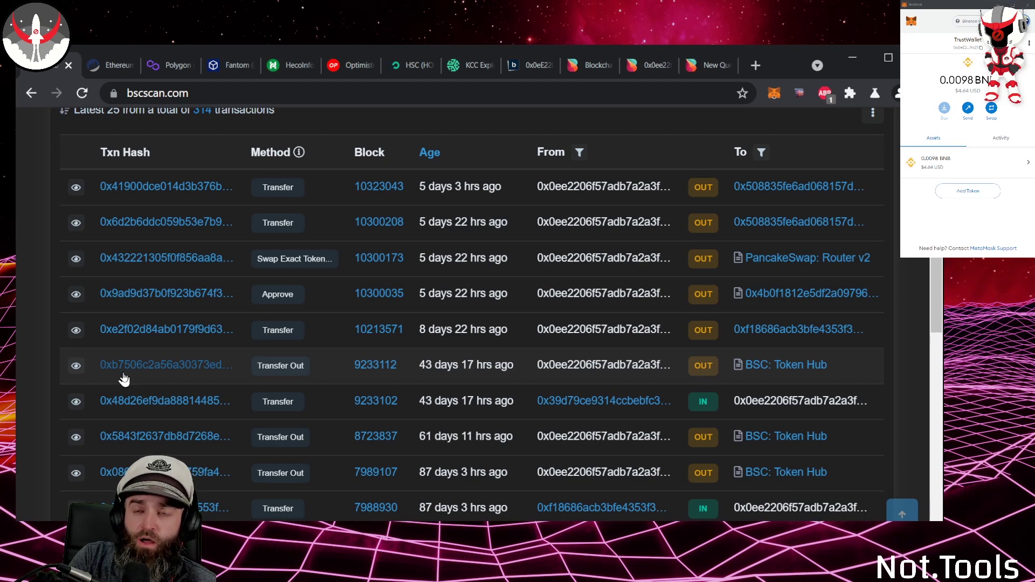
scroll(123, 378, up, 1)
scroll(121, 372, down, 1)
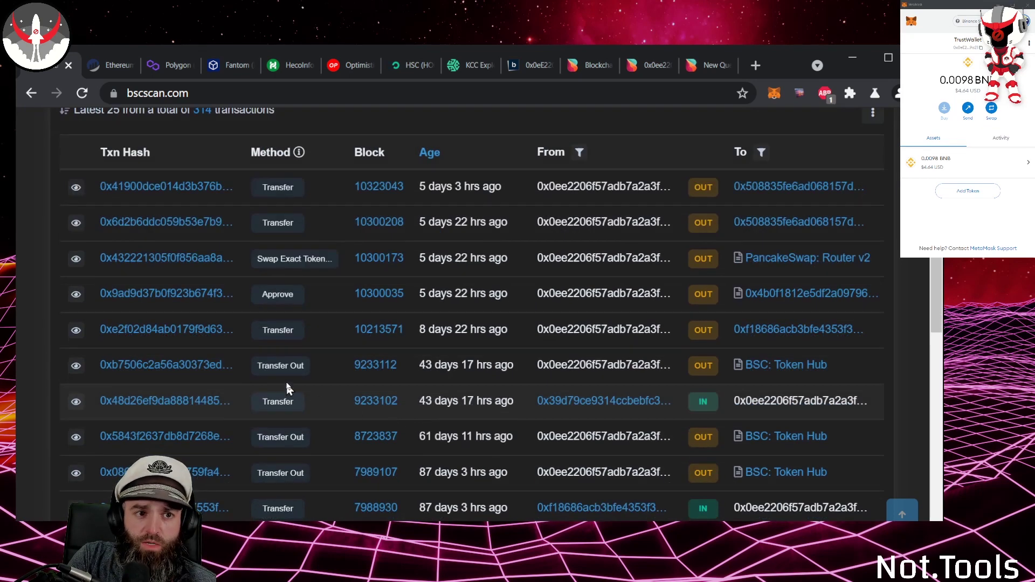
scroll(287, 378, down, 3)
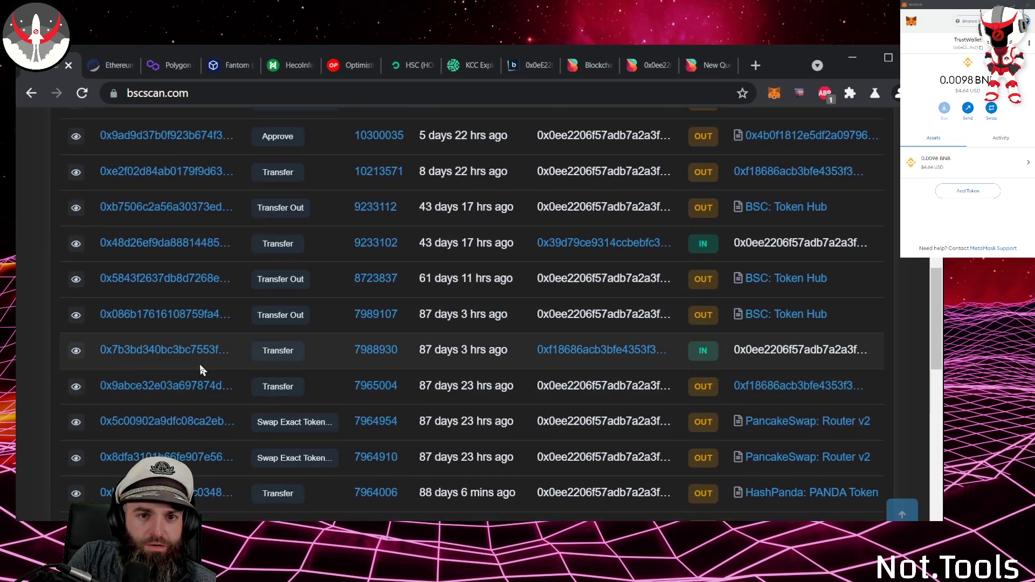
scroll(199, 370, down, 11)
scroll(334, 437, up, 15)
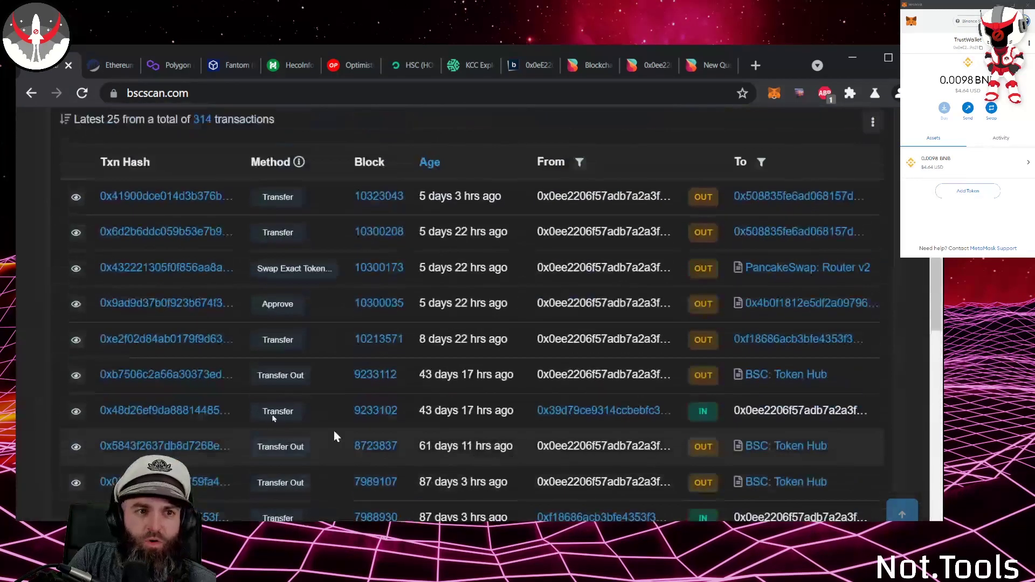
scroll(334, 436, up, 6)
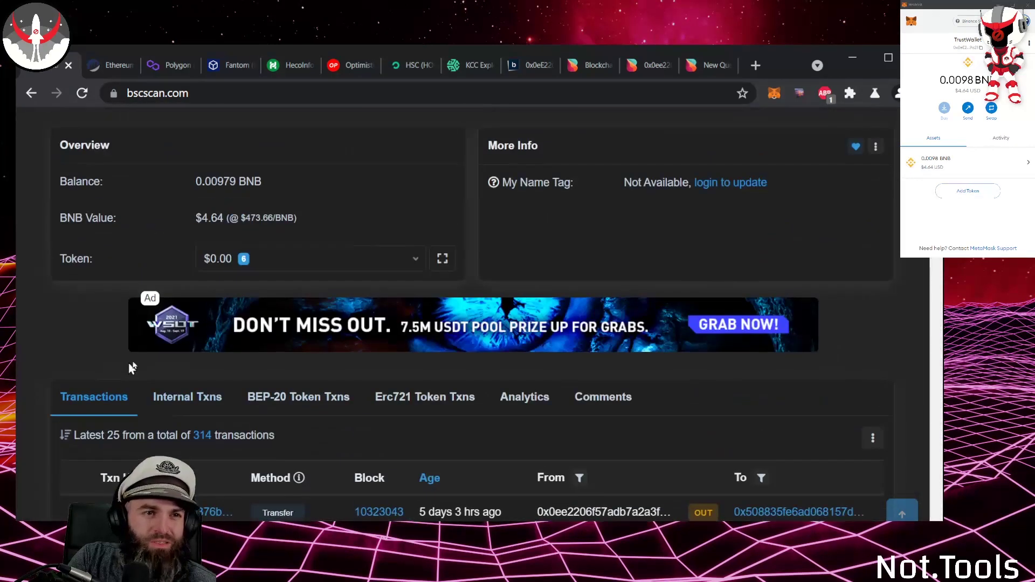
click(200, 441)
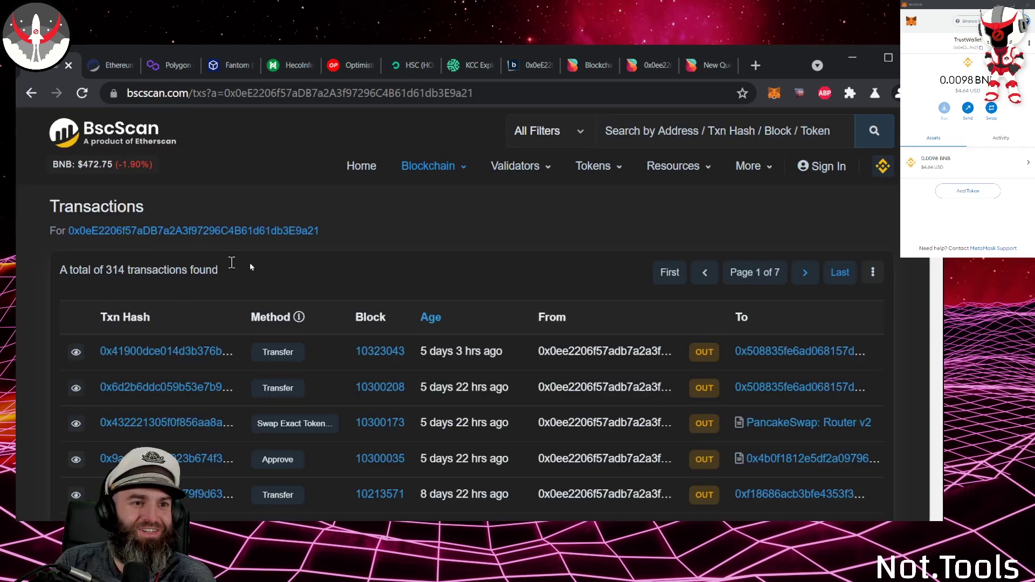
- Go to page 7 of 7 and open the Apr-01-2021 SAFEMOON approval transaction 0xc7bcb67ba17…
click(803, 273)
click(839, 273)
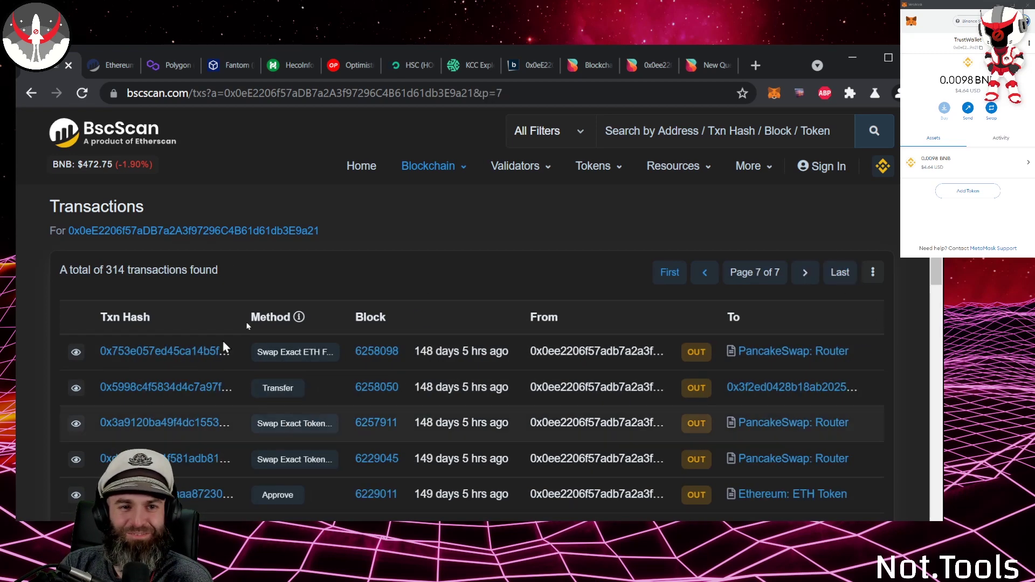
scroll(415, 345, down, 3)
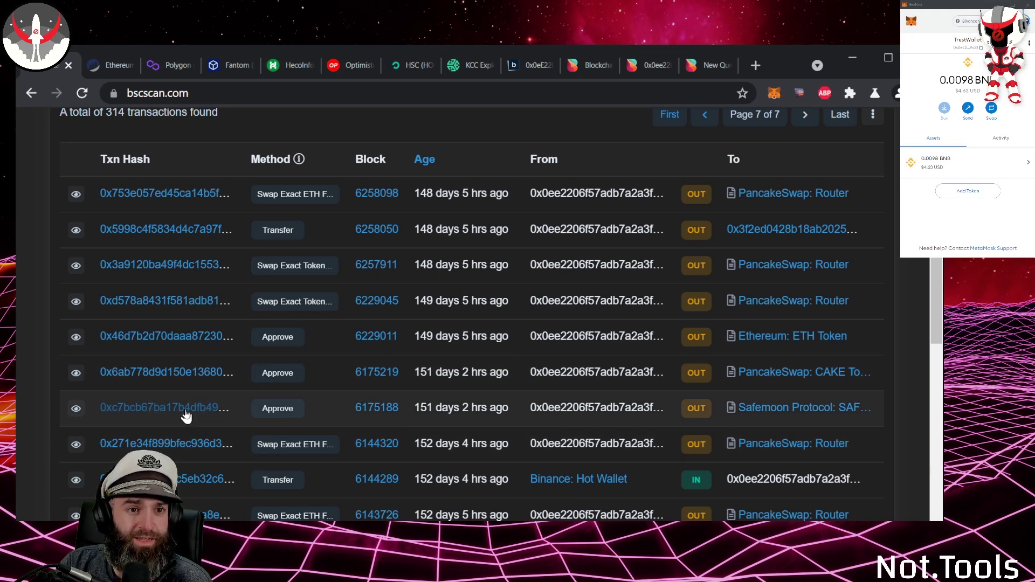
click(185, 415)
scroll(593, 385, down, 2)
scroll(598, 385, down, 3)
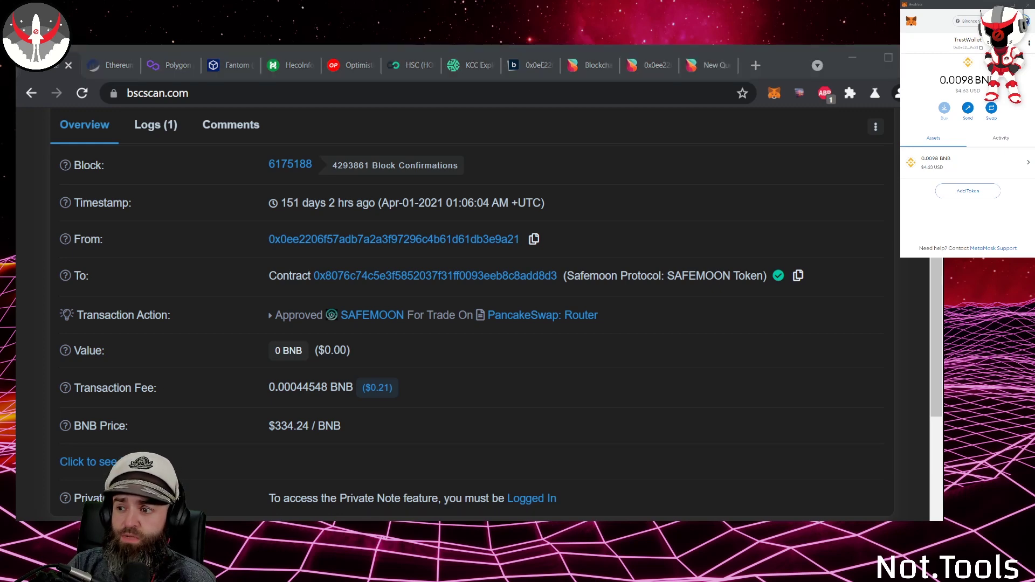
- Check the approval's Logs (1) and Overview, then go back to page 7 of 7 of the transaction list
click(156, 124)
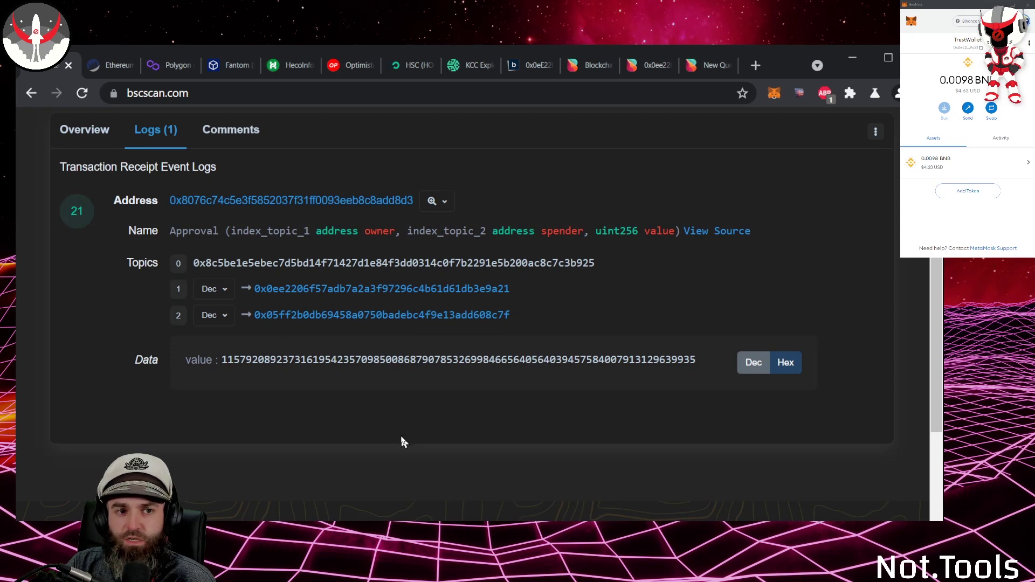
click(102, 144)
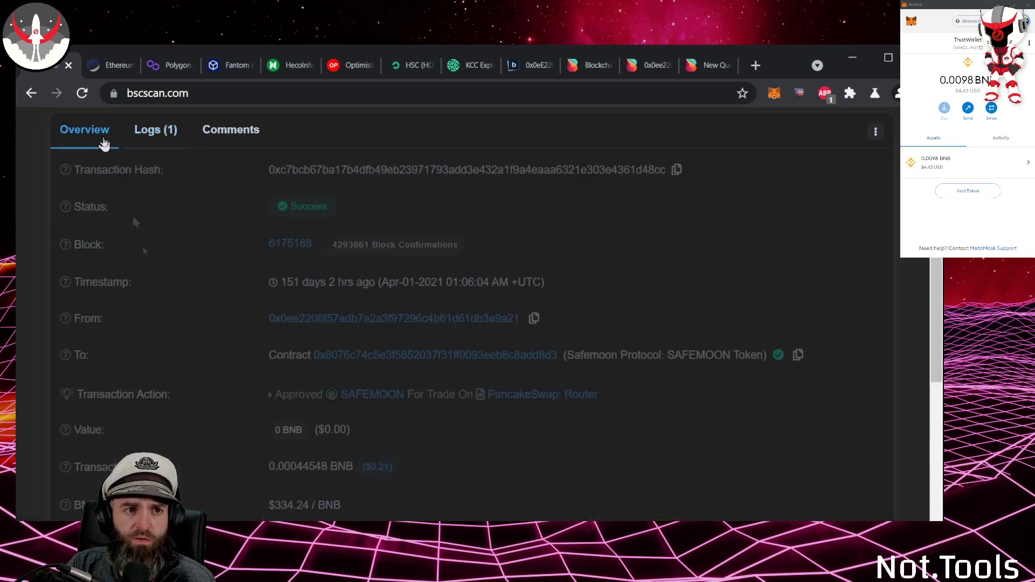
scroll(143, 273, up, 3)
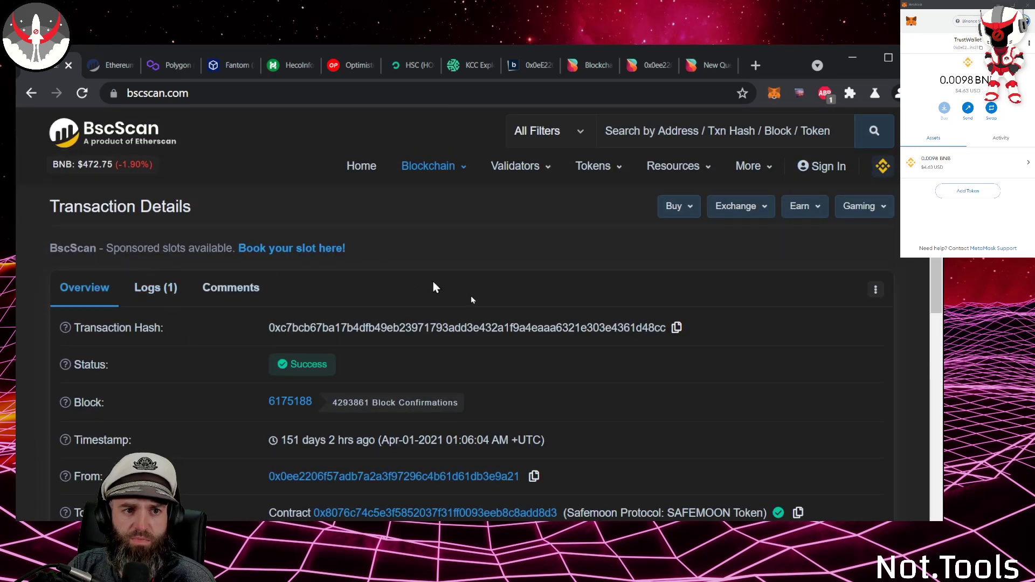
key(alt+Left)
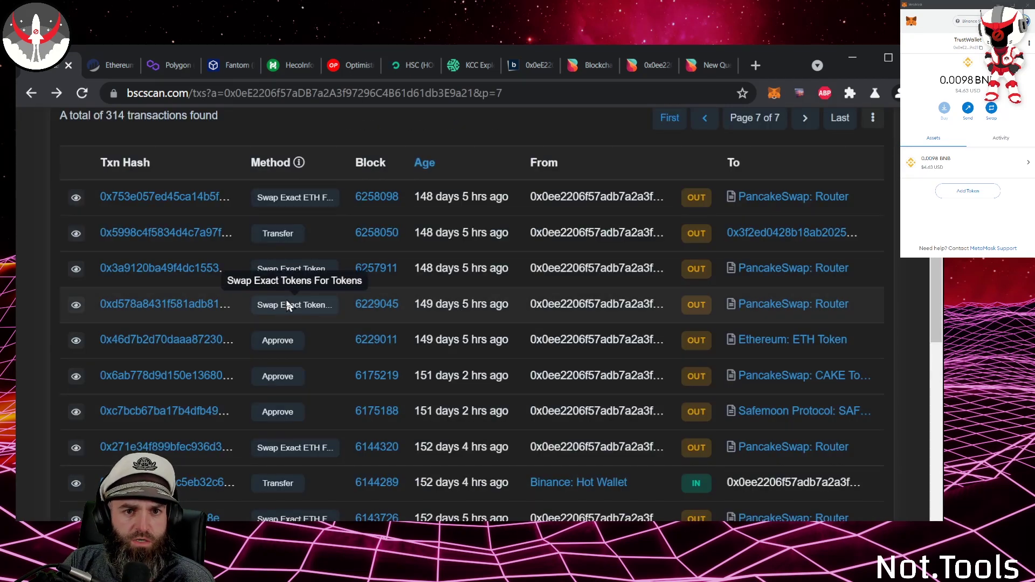
- Inspect swap transaction 0xd578a8431f… (0.196 ETH into SafeMoon), then view MetaMask's Activity tab
click(157, 308)
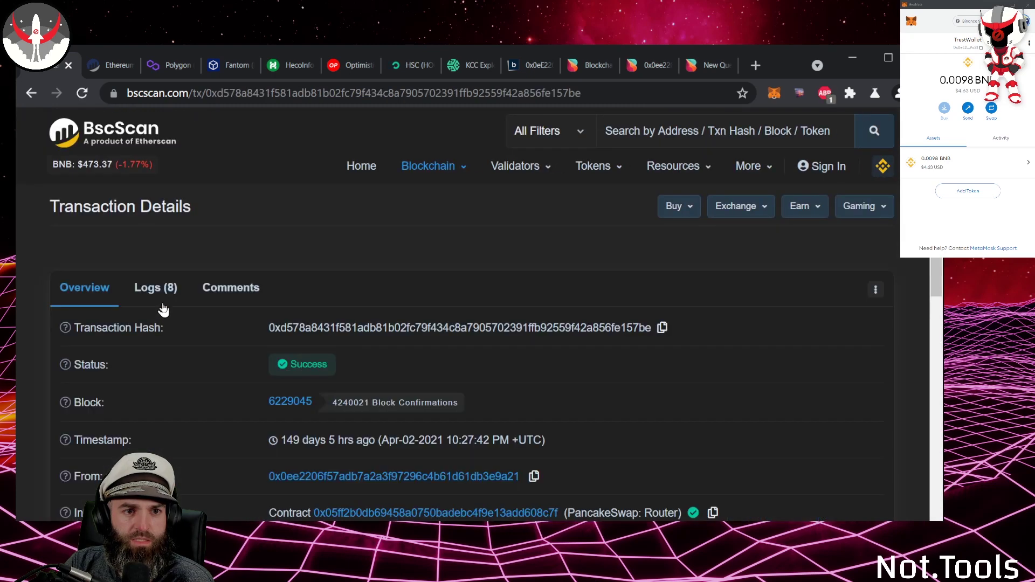
scroll(842, 405, down, 3)
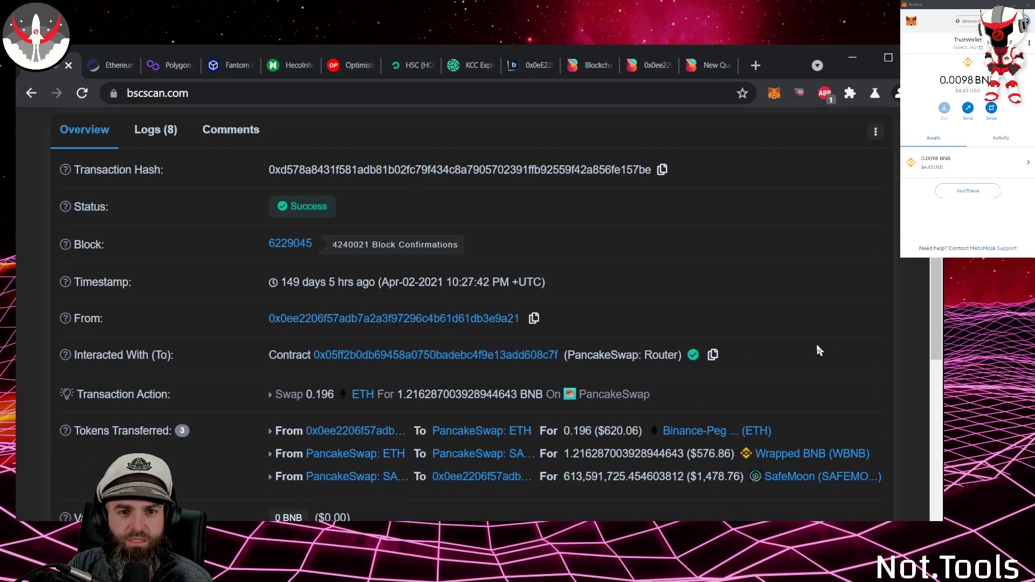
scroll(809, 351, down, 1)
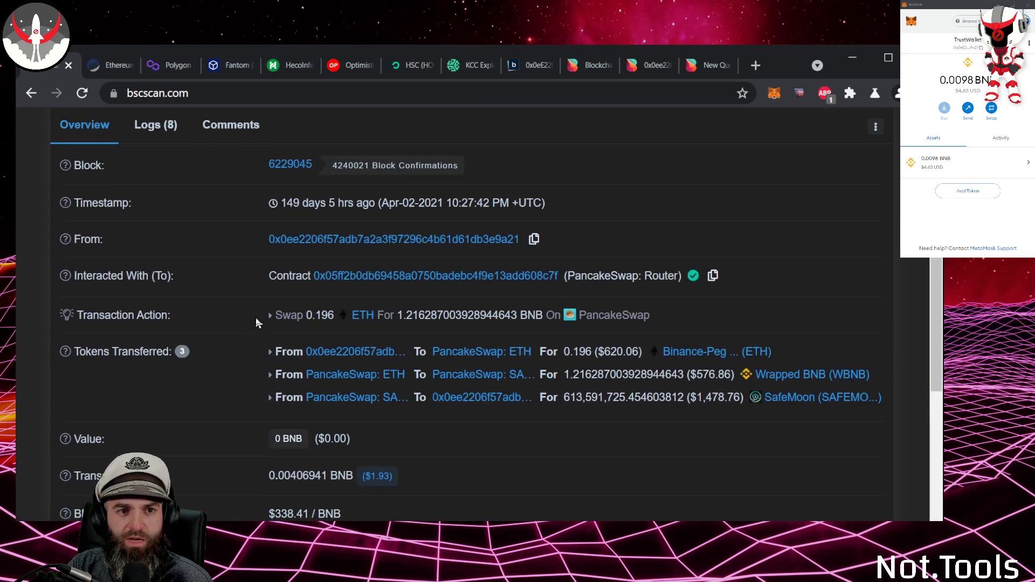
drag(260, 320, 376, 318)
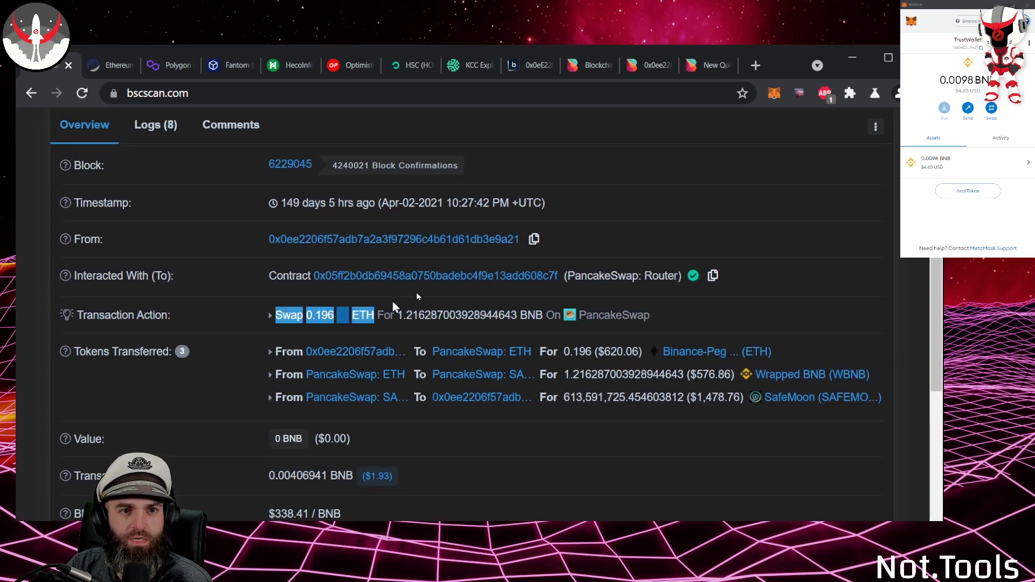
click(393, 306)
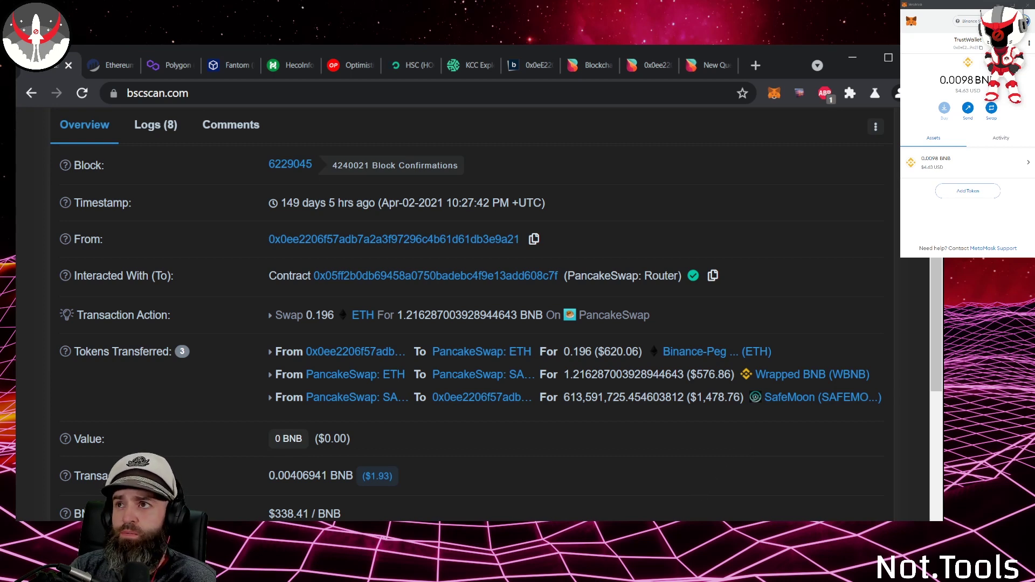
click(950, 179)
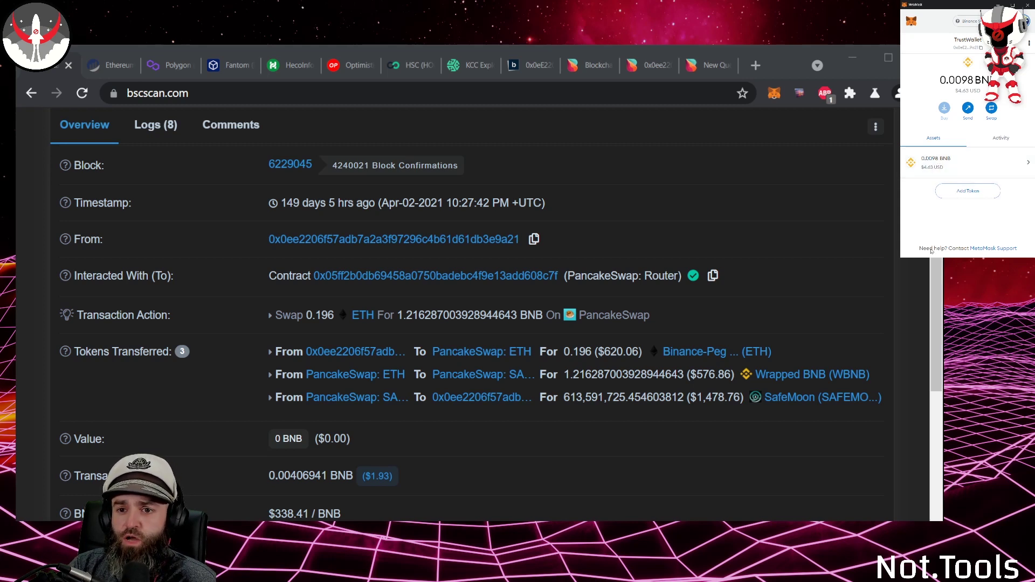
click(997, 140)
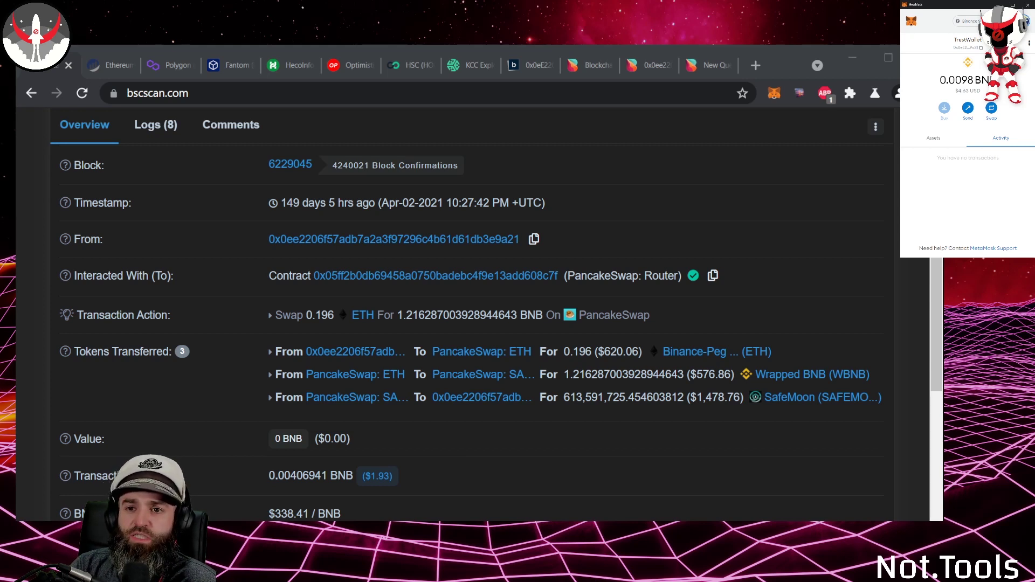
click(594, 462)
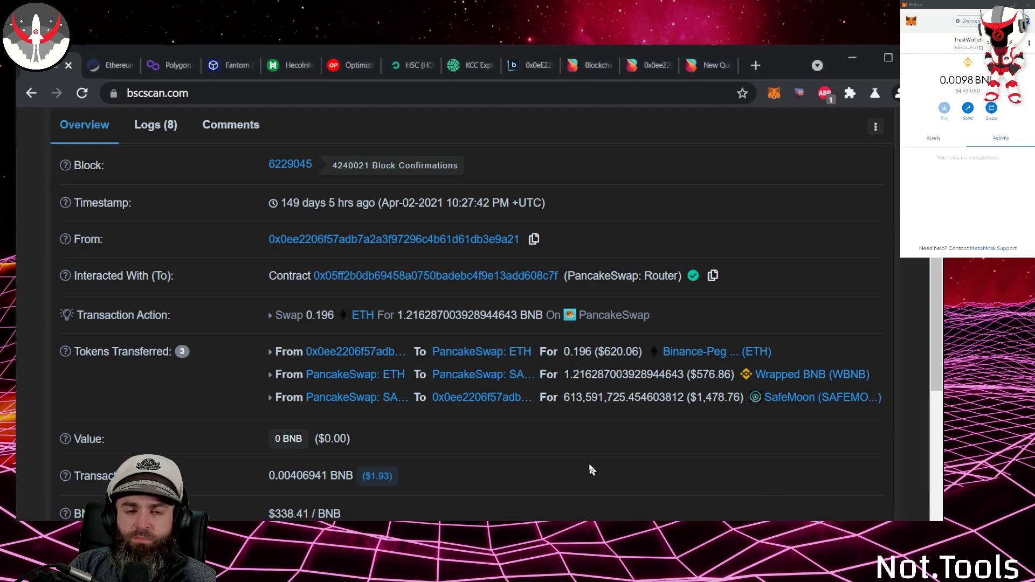
scroll(590, 470, up, 5)
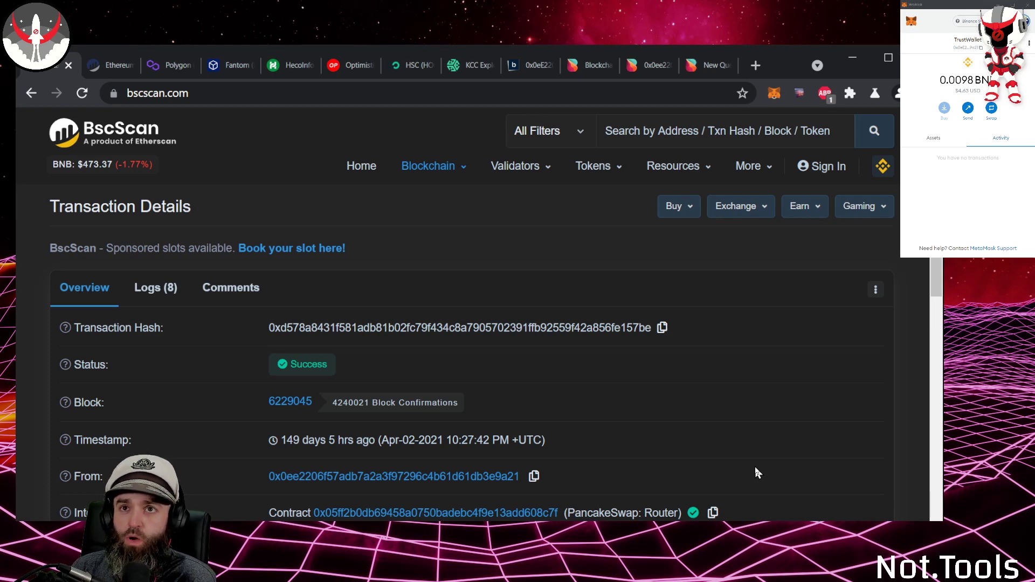
scroll(708, 382, down, 3)
scroll(719, 400, up, 3)
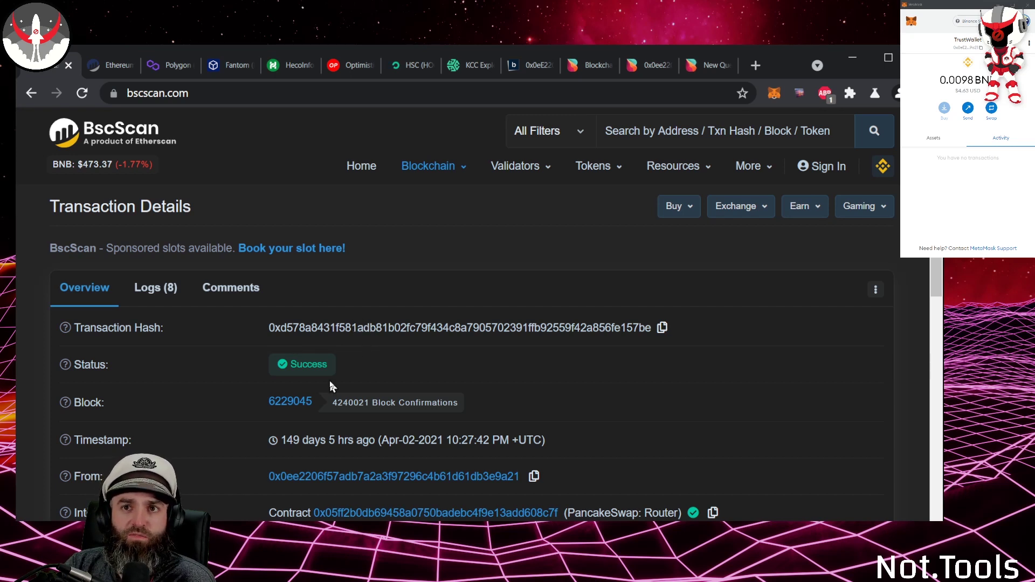
- Go back through transaction list pages 7, 2 and 1 to the wallet's address overview
key(alt+Left)
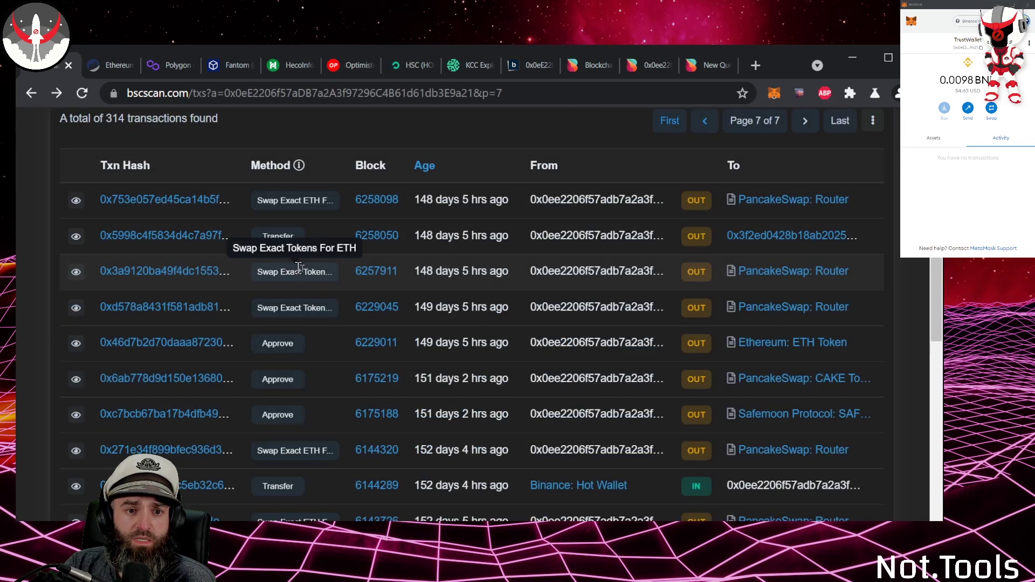
scroll(447, 337, up, 4)
key(alt+Left)
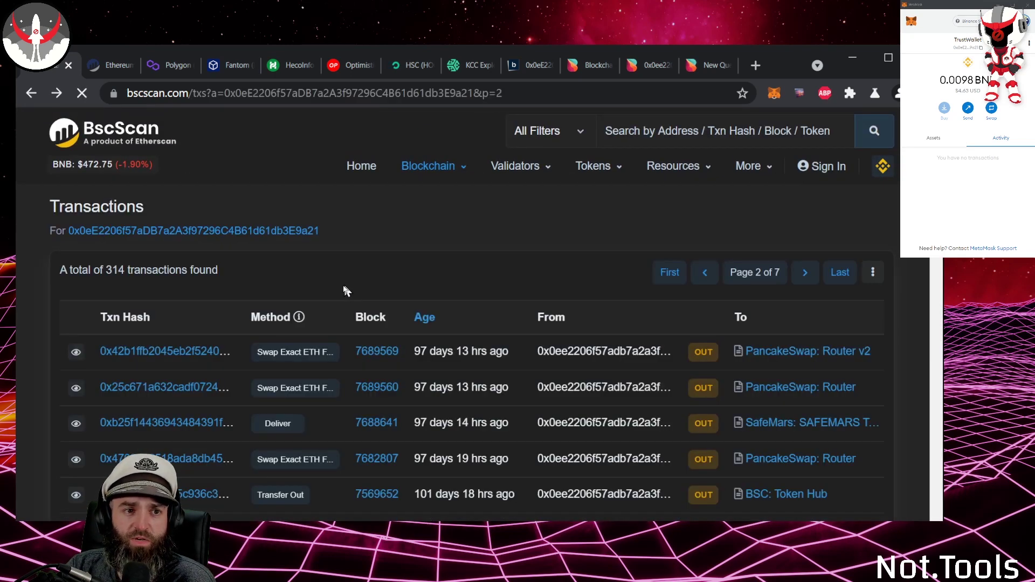
key(alt+Left)
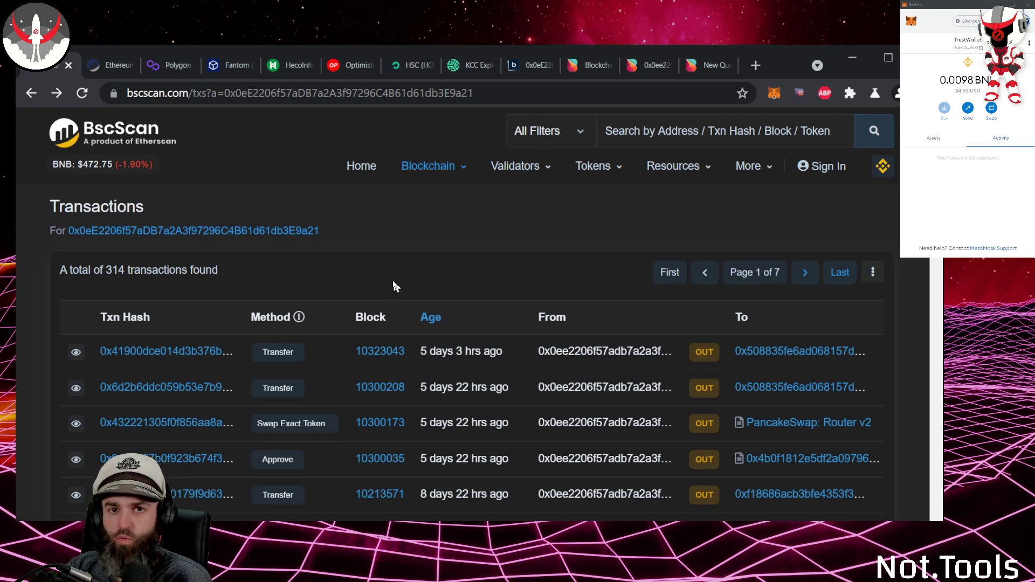
key(alt+Left)
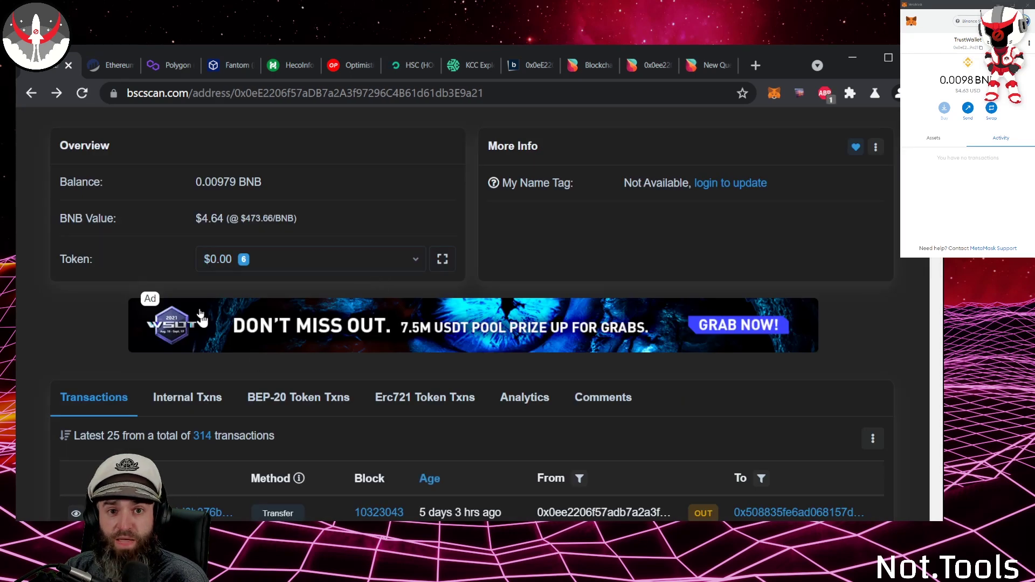
- Open the address Analytics section and view the BNB balance chart
scroll(302, 259, down, 3)
click(526, 240)
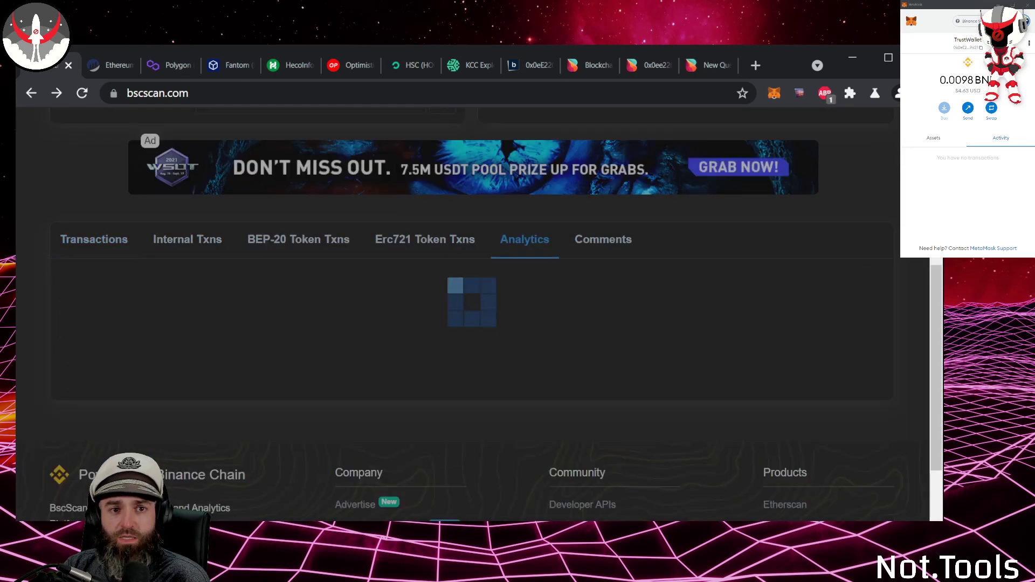
scroll(620, 280, down, 3)
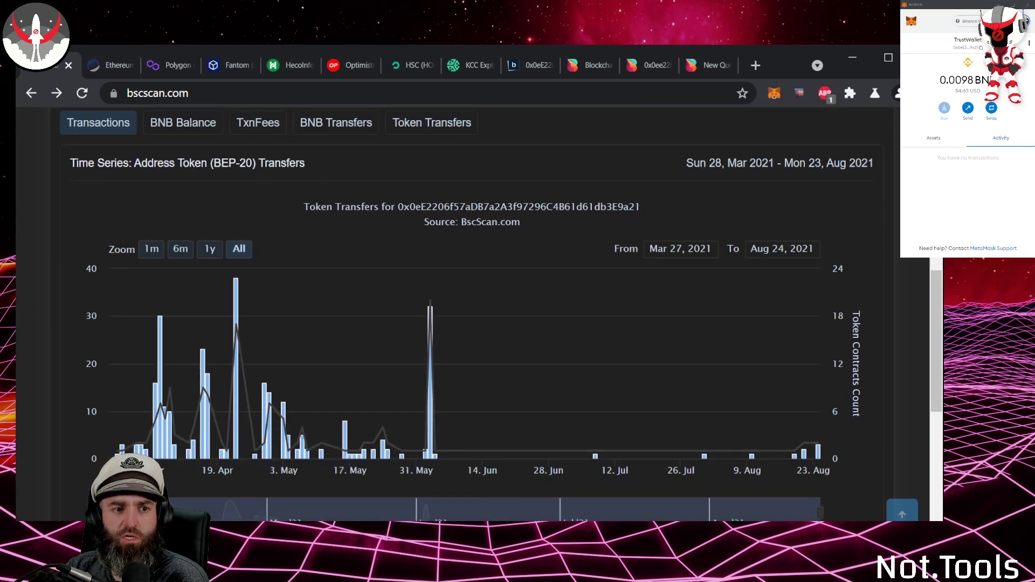
drag(256, 163, 196, 161)
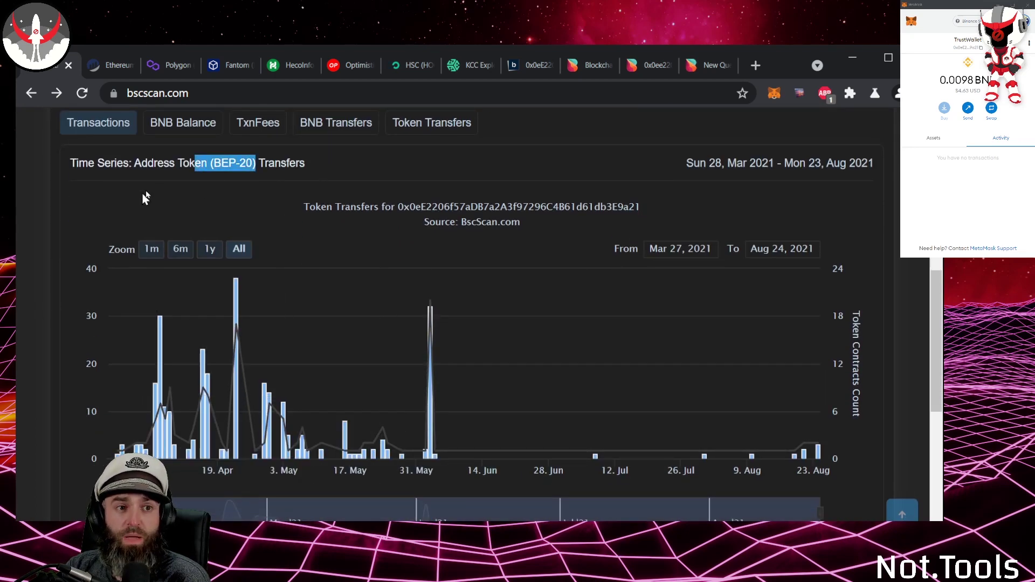
click(179, 124)
scroll(240, 254, down, 5)
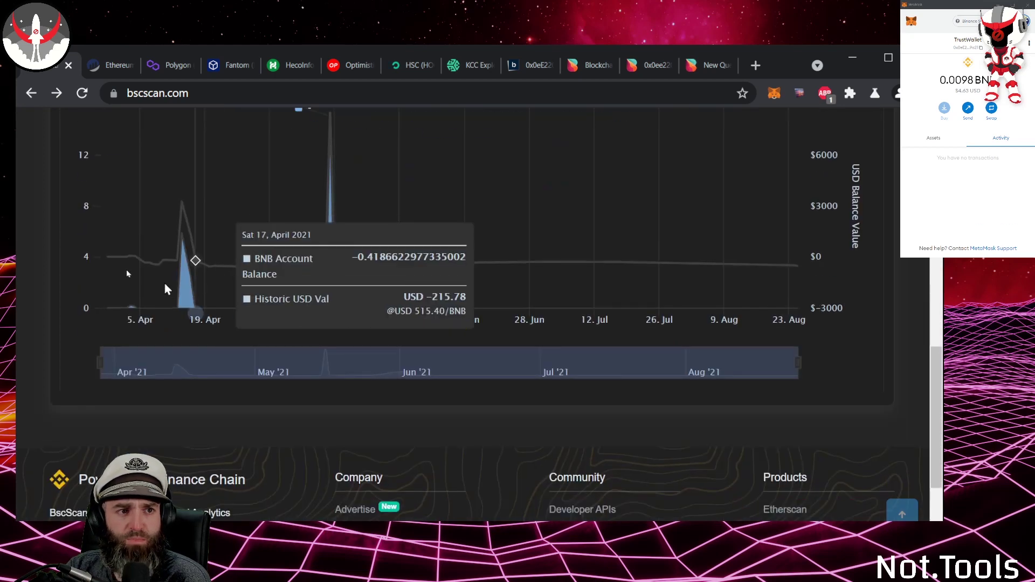
scroll(72, 290, up, 1)
scroll(72, 289, up, 3)
- Review the BNB transfers, token transfers and transactions charts, then reopen the Transactions list
click(339, 128)
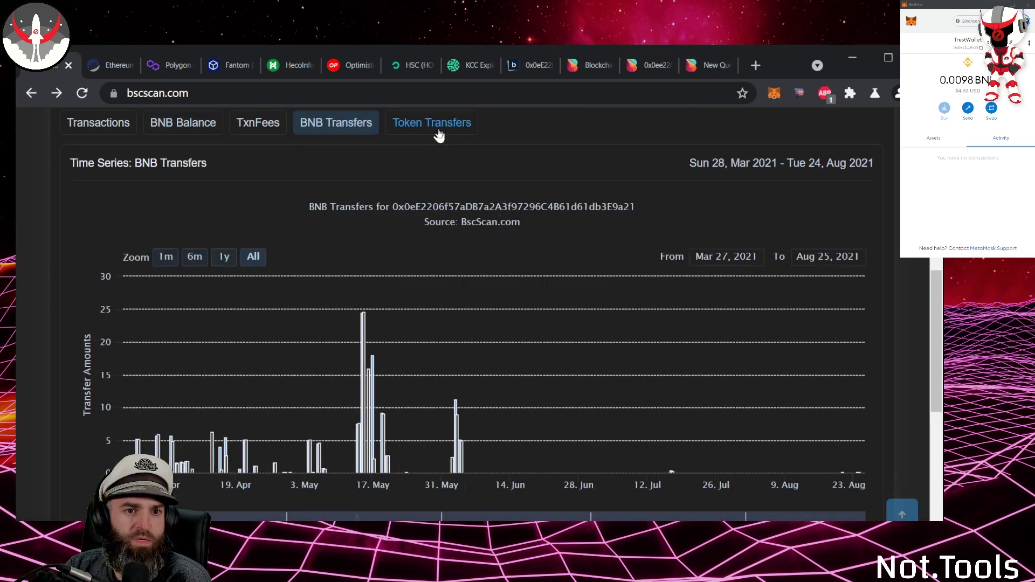
click(439, 135)
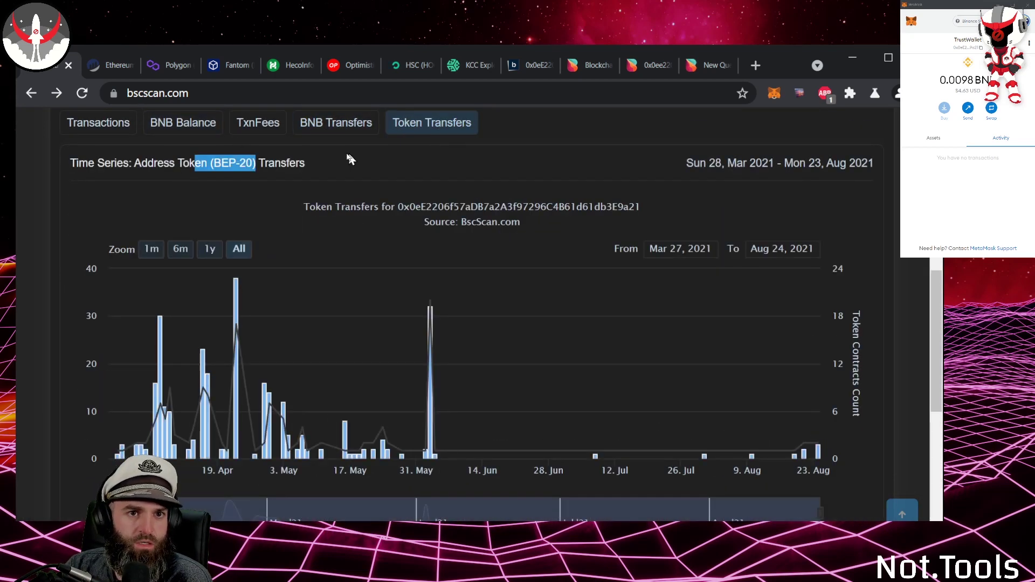
click(75, 132)
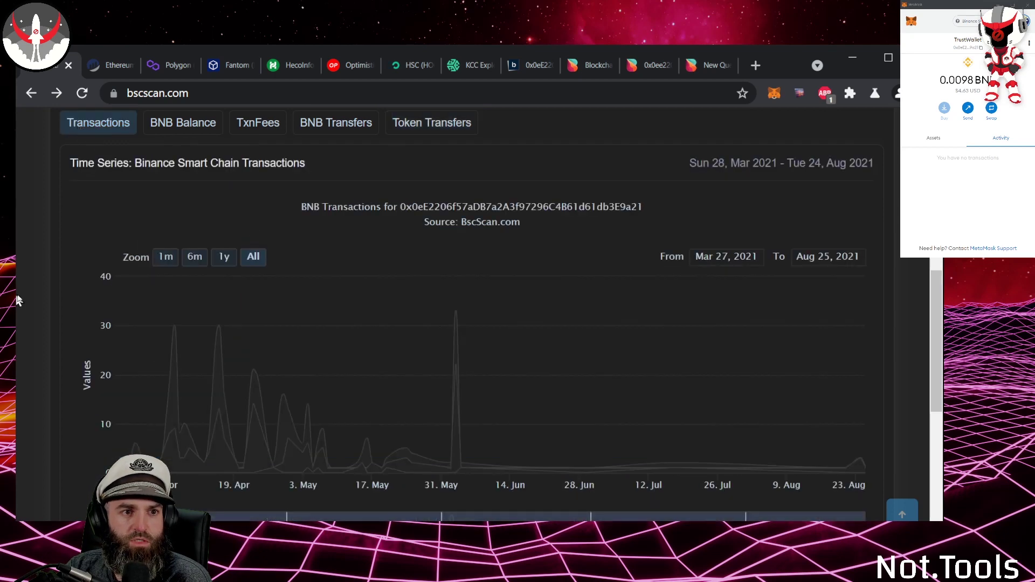
scroll(98, 413, up, 5)
click(99, 411)
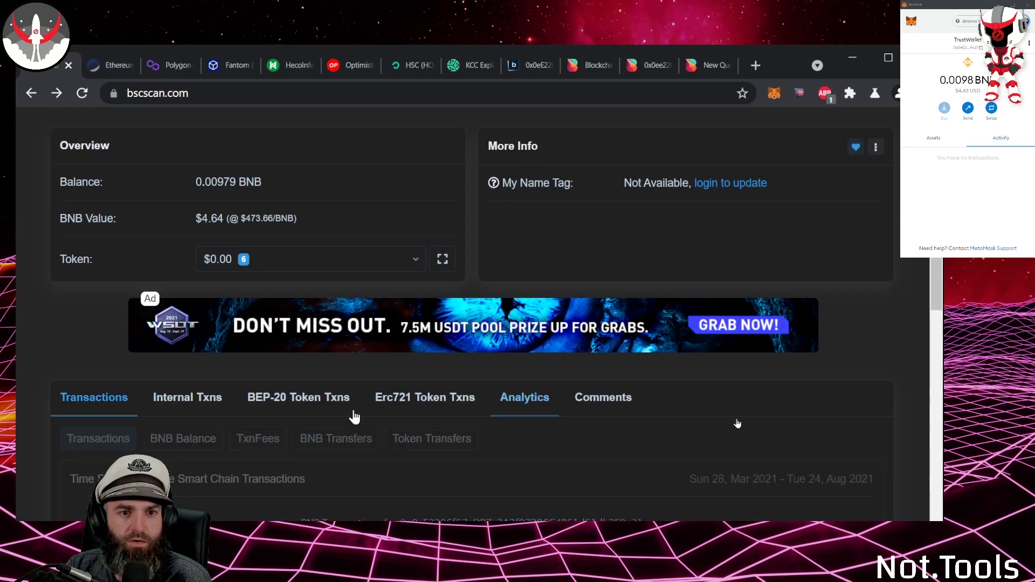
- Show the Erc721 Token Txns tab with its two Pancake Bunny NFT transfers
click(426, 403)
scroll(81, 351, down, 3)
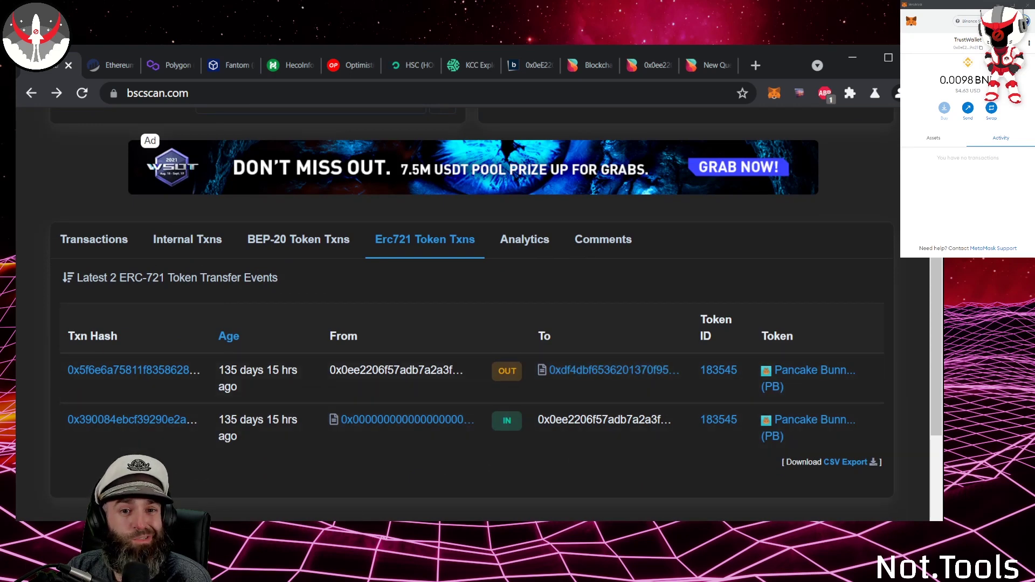
scroll(674, 388, up, 2)
scroll(844, 402, up, 5)
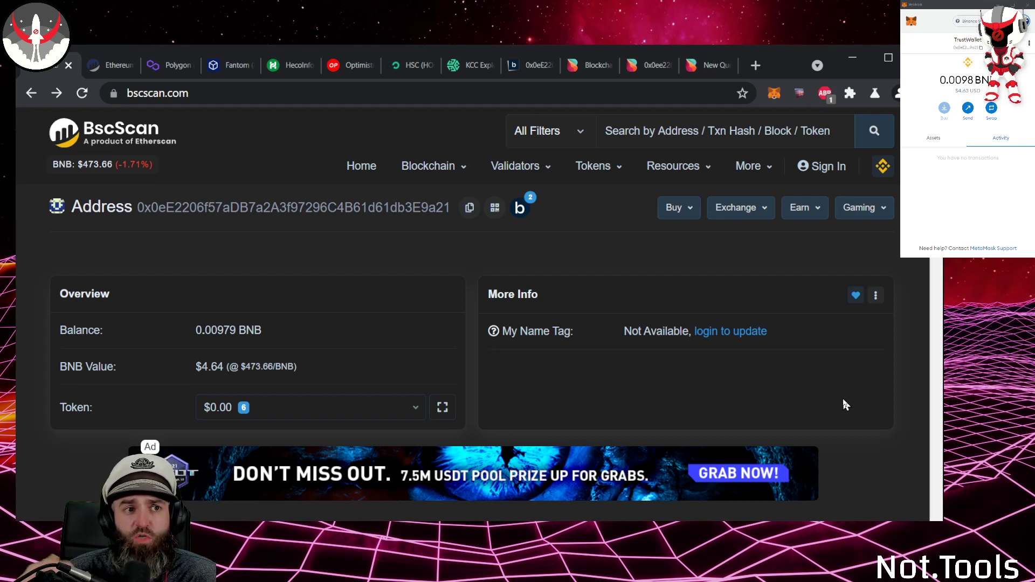
- Glance between the Etherscan and Polygonscan tabs, then minimize the browser to reveal the desktop
key(ctrl+Tab)
key(ctrl+Tab)
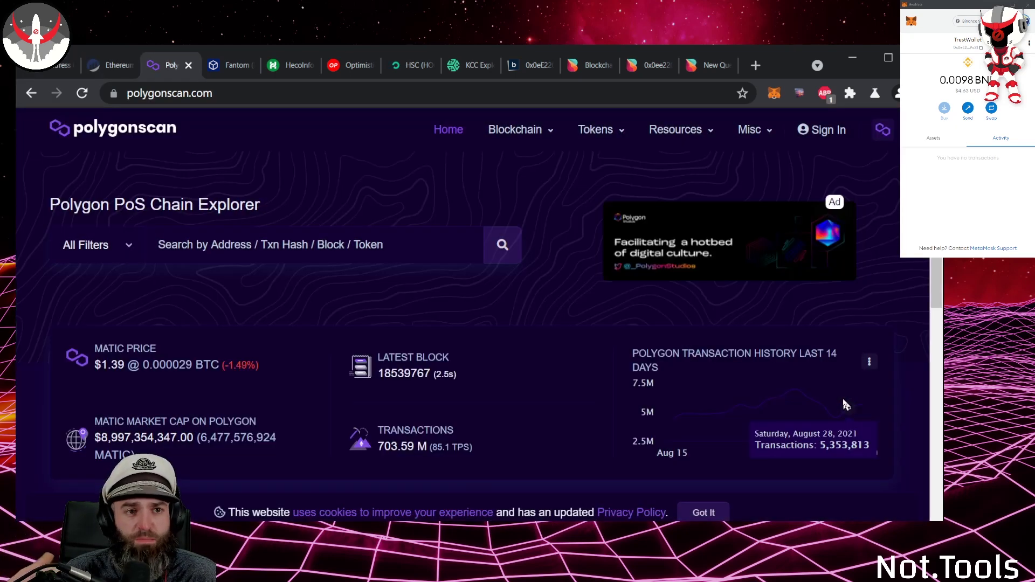
key(ctrl+shift+Tab)
key(ctrl+shift+Tab)
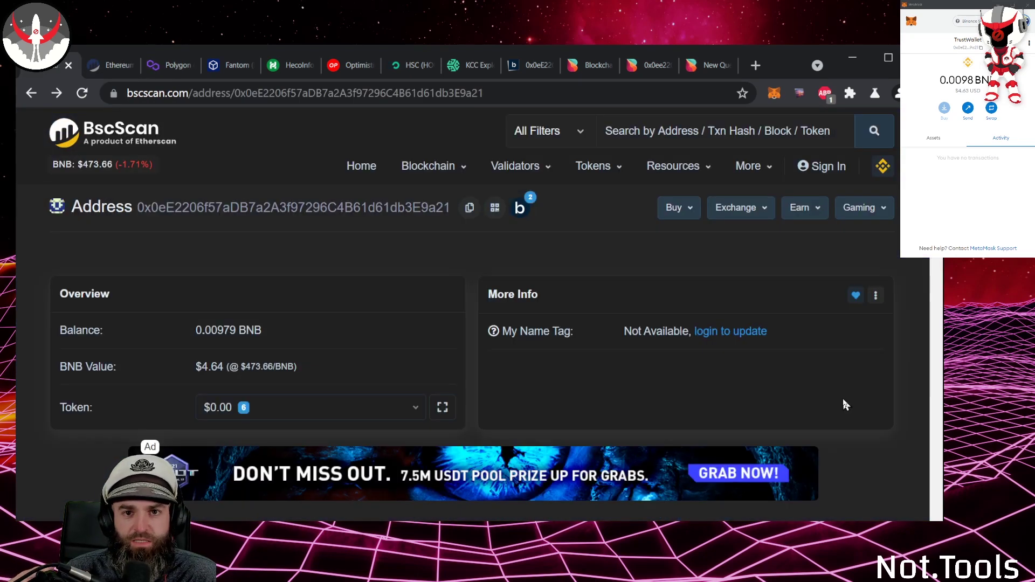
key(ctrl+Tab)
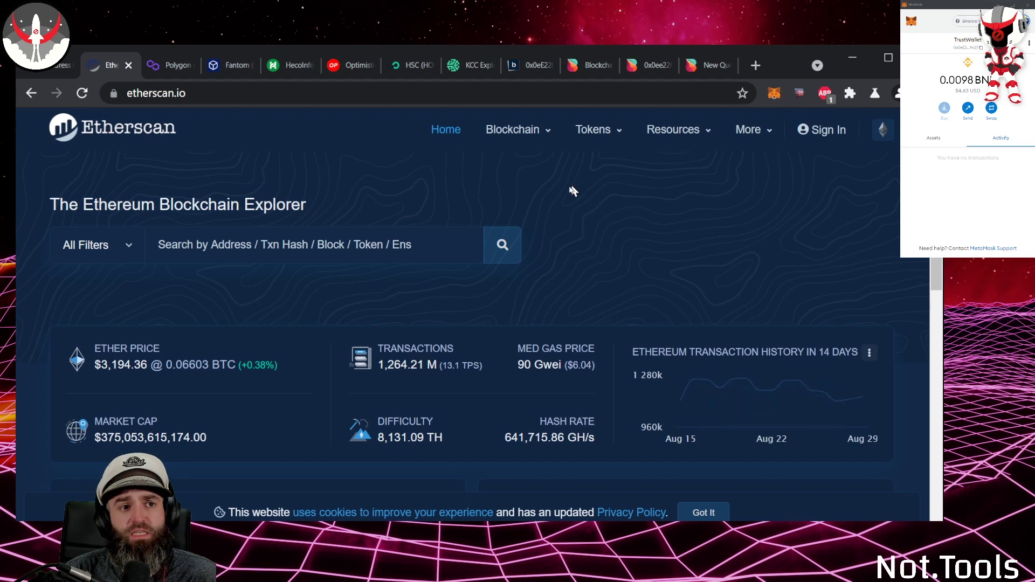
key(ctrl+shift+Tab)
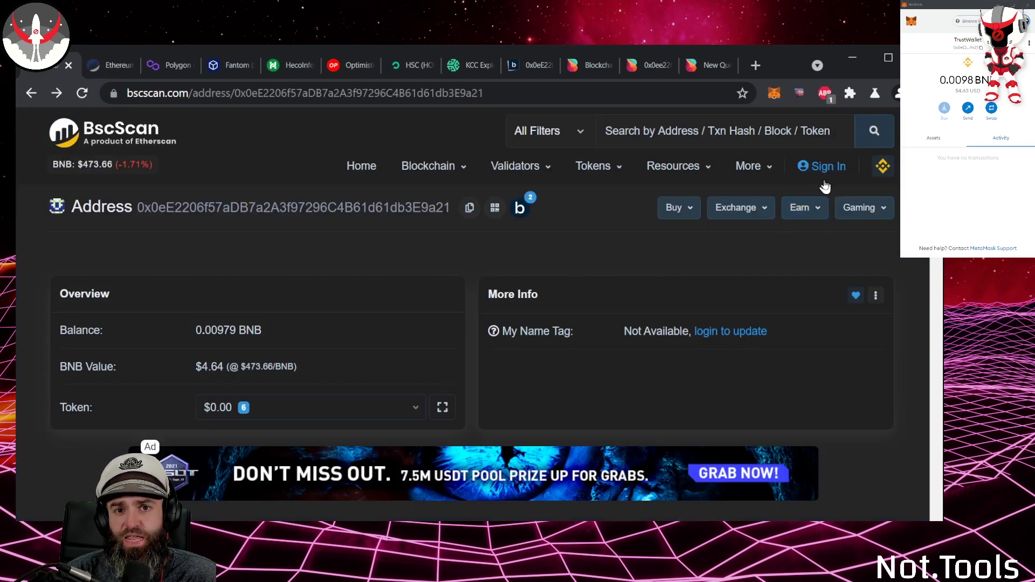
key(super+d)
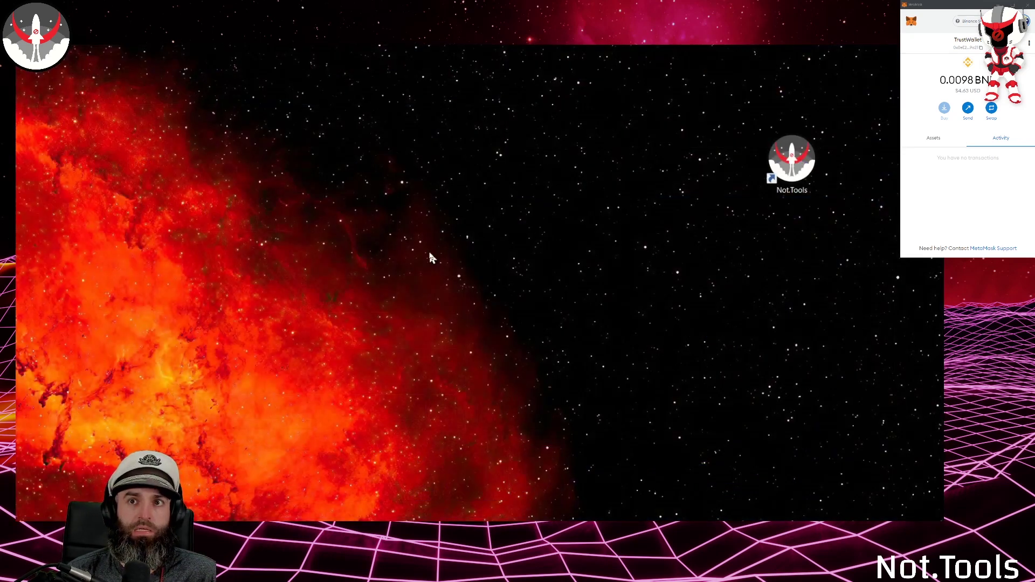
- Save 'SURGE HACK DEPLOYER' as the private name tag on the XSURGE exploiter's address
key(super+d)
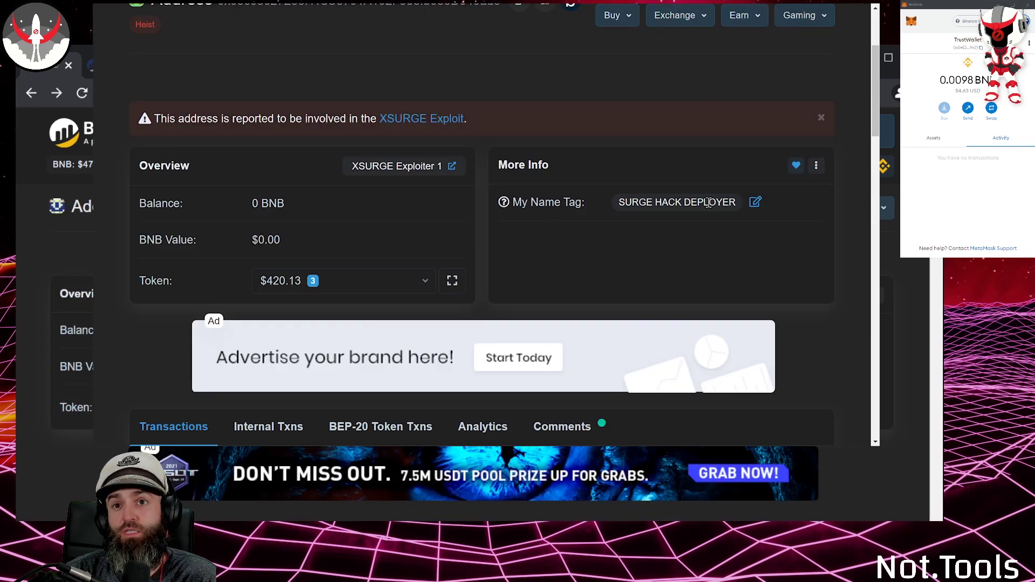
click(755, 203)
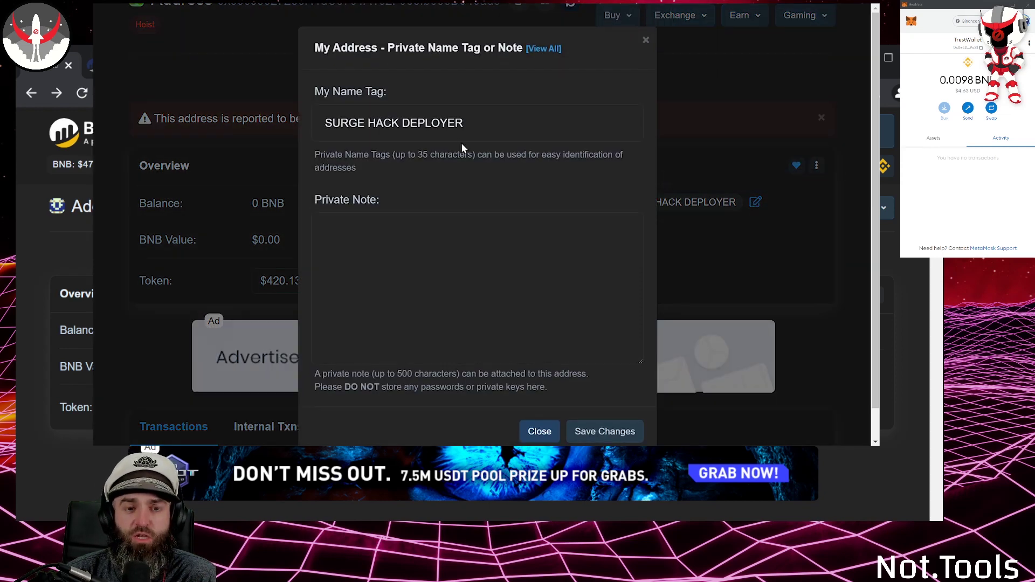
click(477, 127)
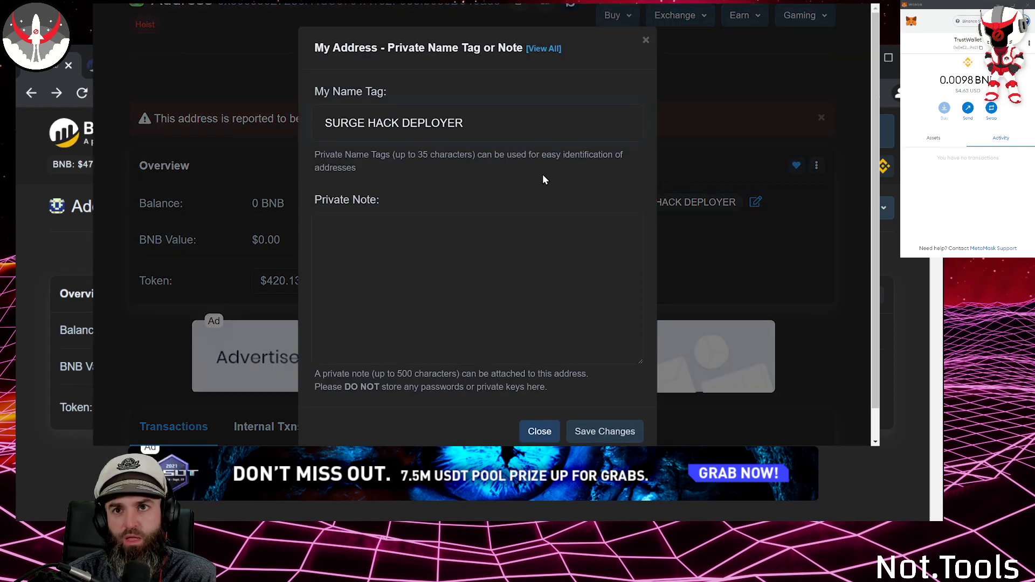
click(605, 431)
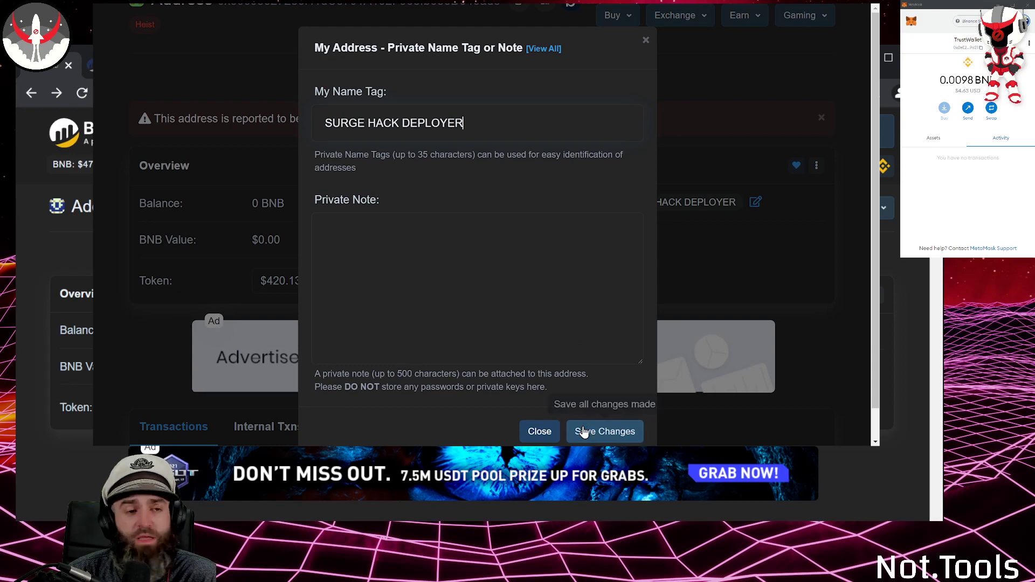
scroll(582, 324, down, 1)
scroll(578, 282, down, 4)
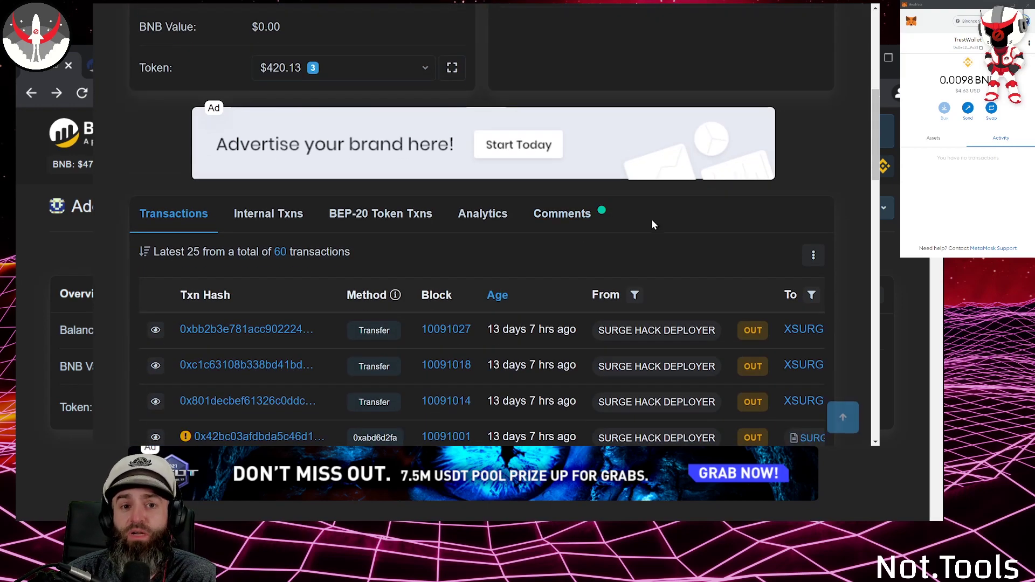
- Follow the exploiter's transfers to the $urgeHACK3 and $urgeHACK4 wallet address pages
scroll(796, 317, down, 3)
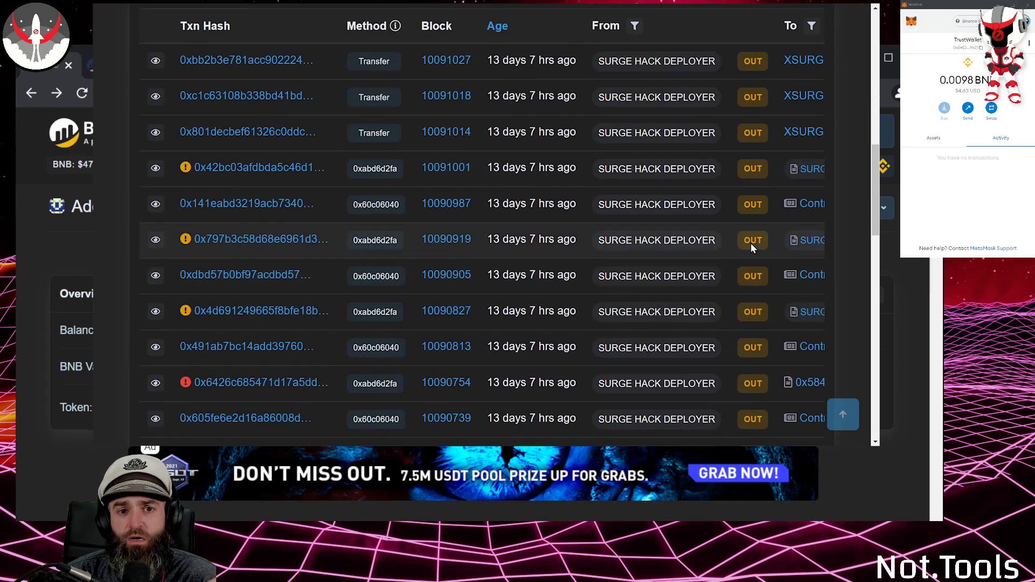
scroll(825, 232, right, 3)
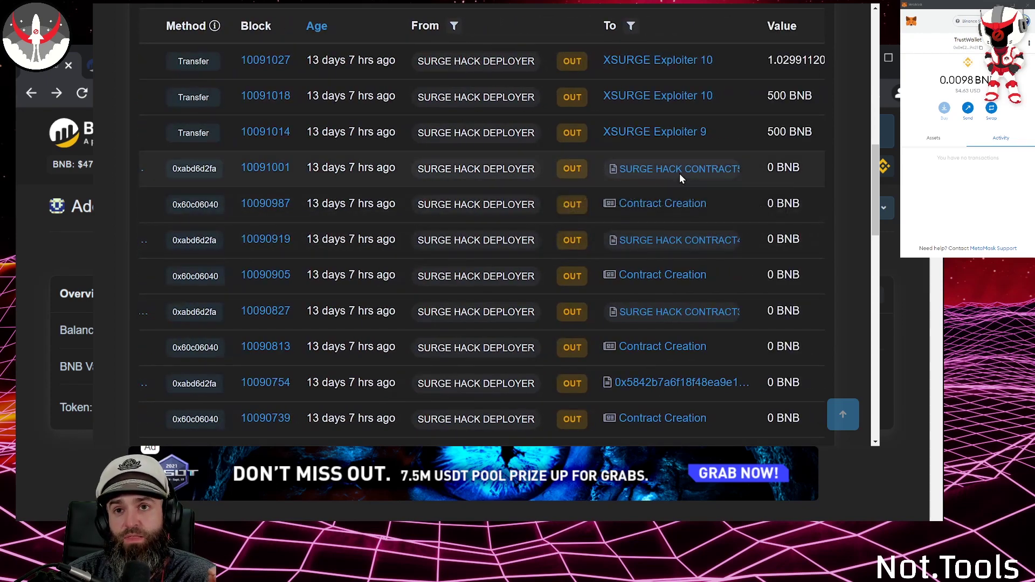
scroll(678, 173, down, 4)
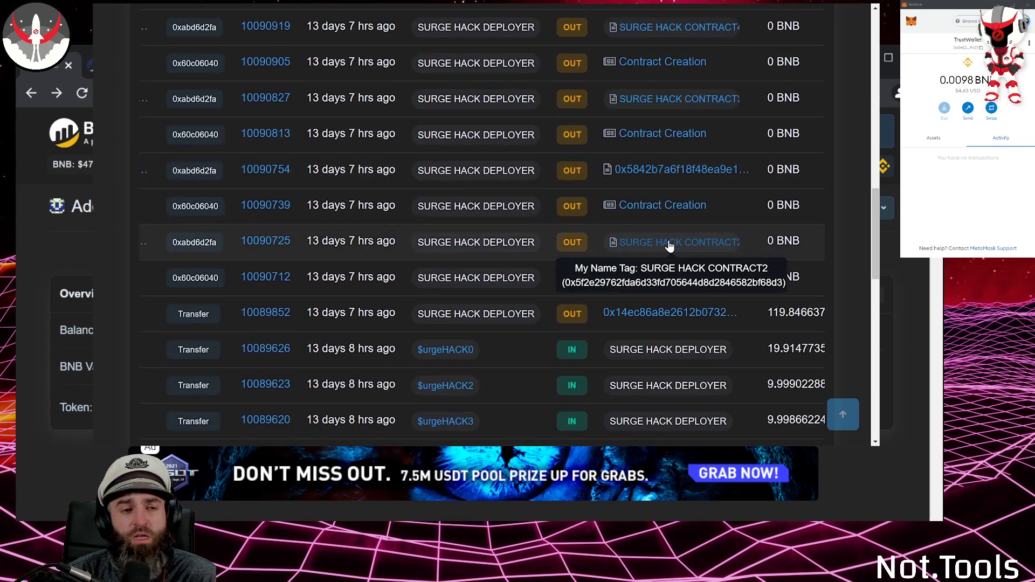
scroll(670, 243, down, 4)
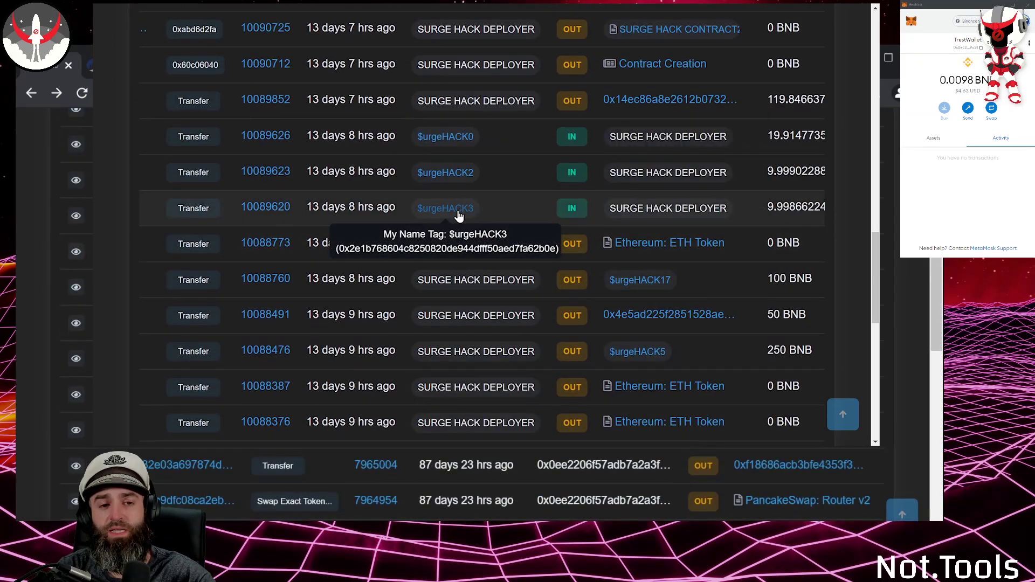
click(457, 211)
scroll(587, 201, down, 4)
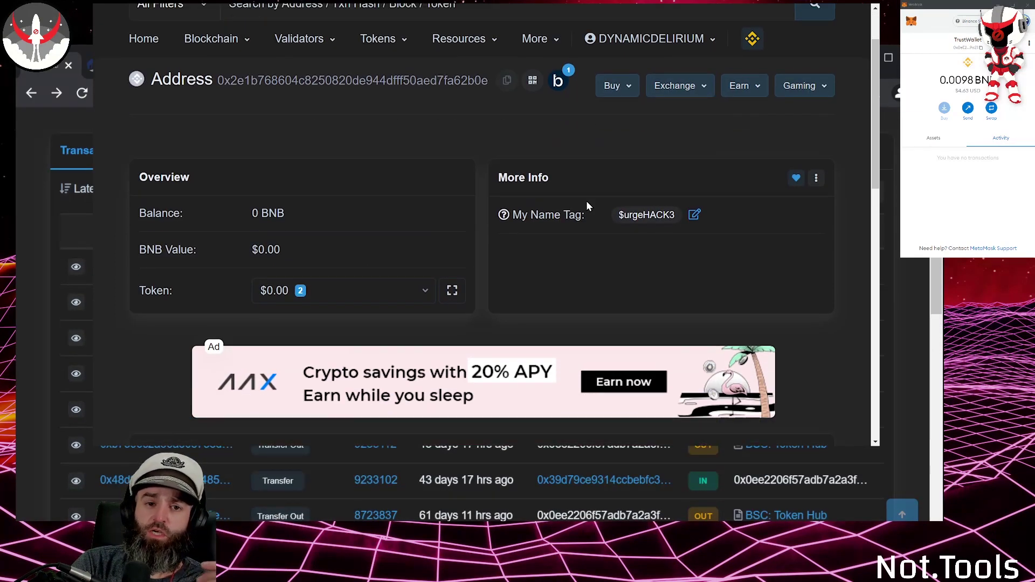
scroll(830, 155, down, 4)
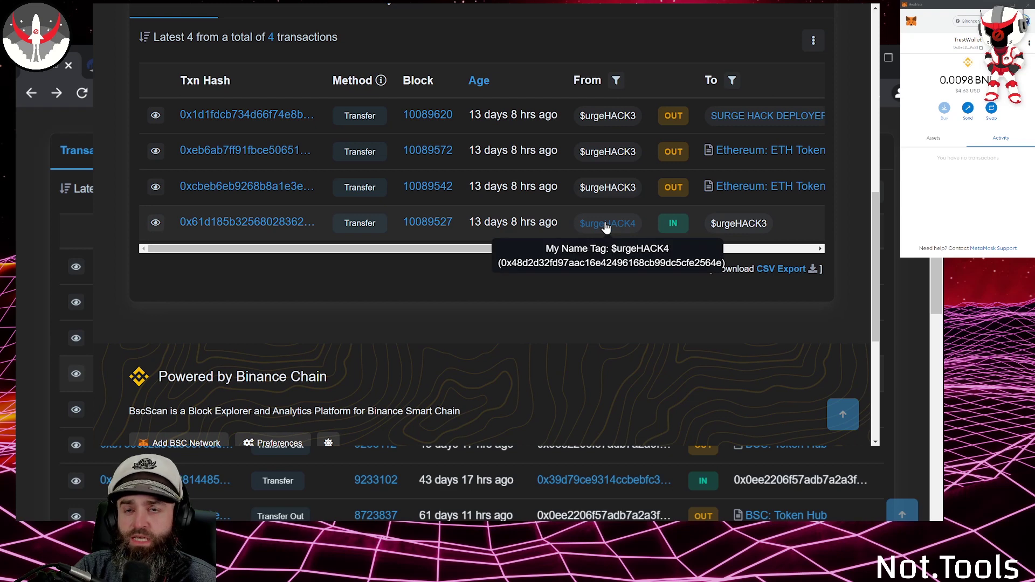
click(606, 223)
- Close the exploiter window and return to the original wallet's 314-transaction page
key(ctrl+w)
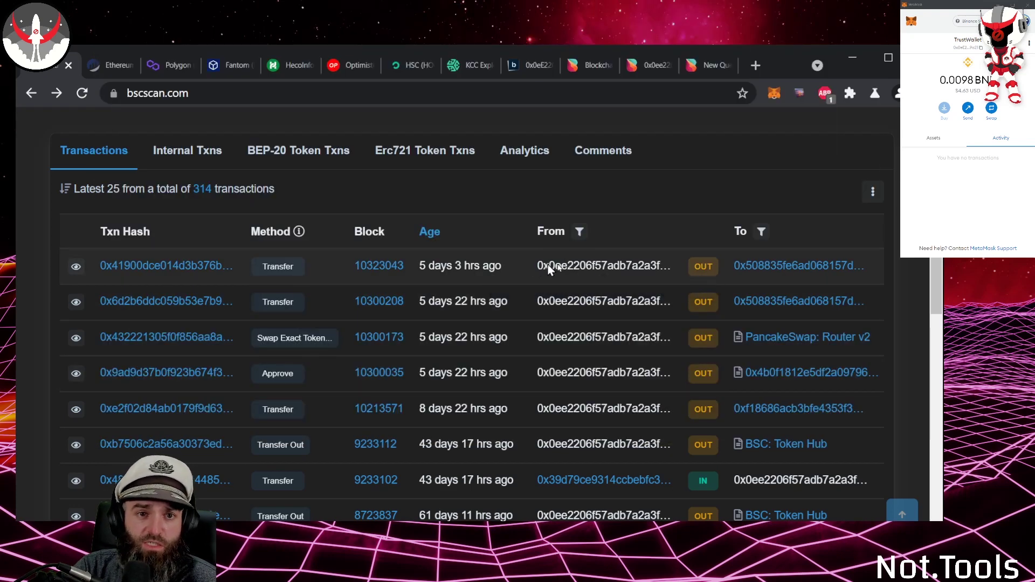
drag(536, 266, 663, 277)
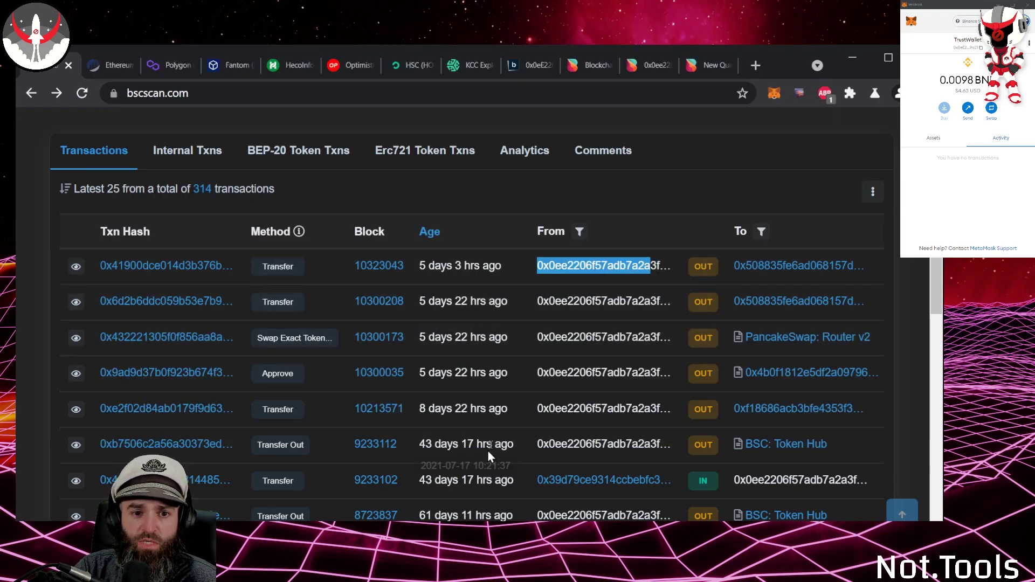
scroll(489, 452, down, 2)
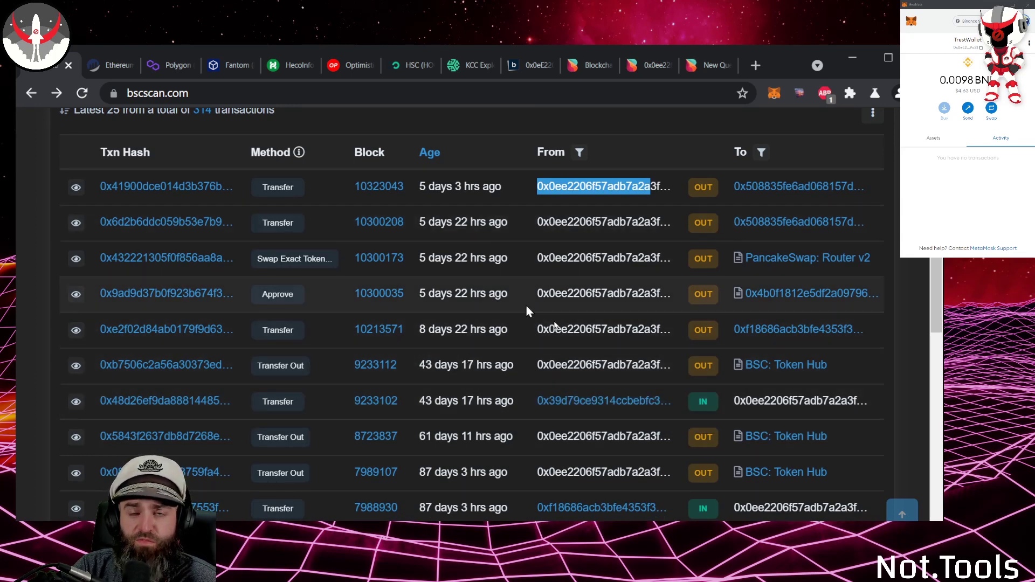
scroll(289, 291, up, 2)
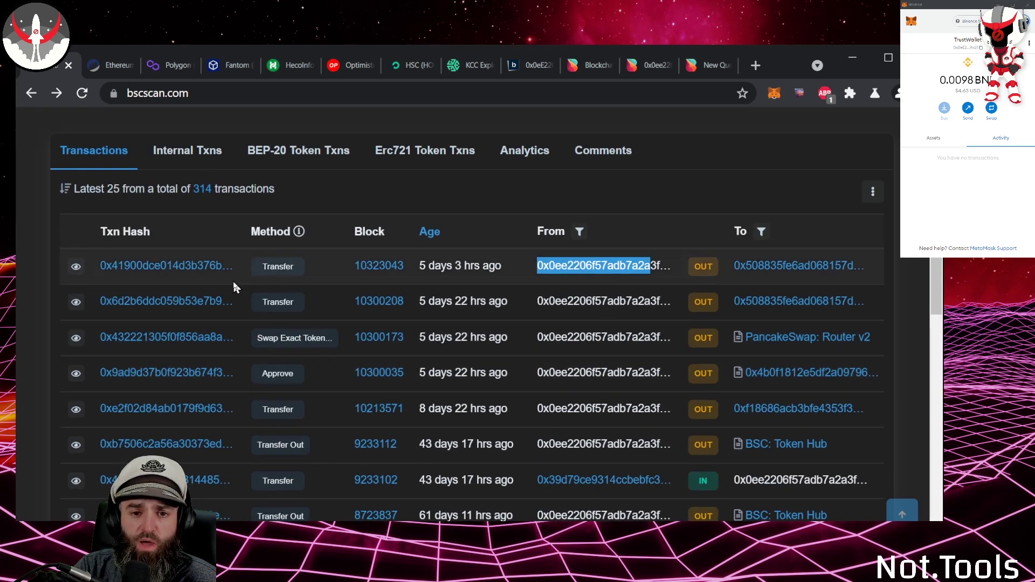
scroll(241, 293, up, 4)
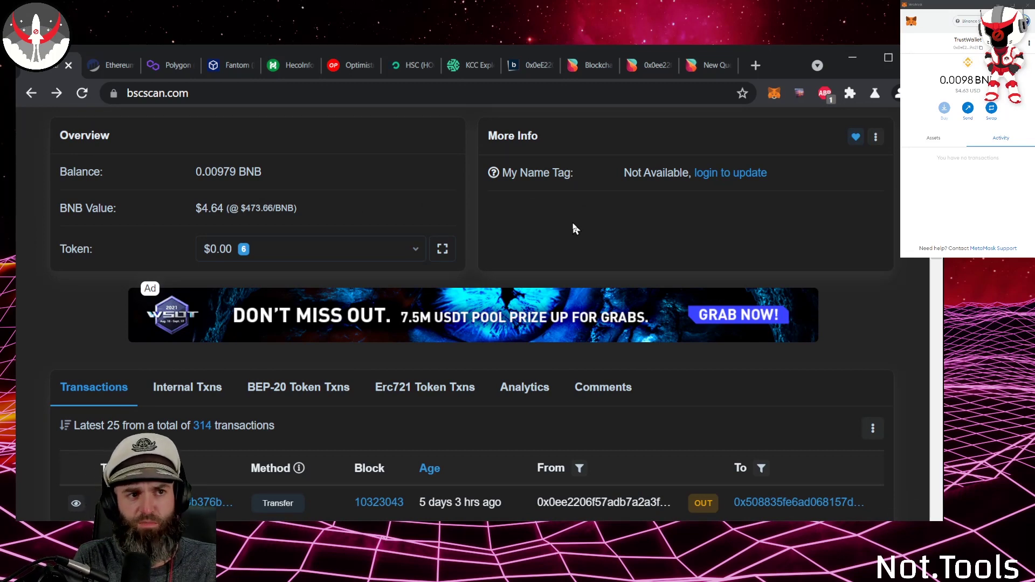
- Cycle through the Etherscan, Polygonscan, FTMScan and HecoInfo tabs to reach optimistic.etherscan.io
key(ctrl+Tab)
scroll(763, 291, down, 3)
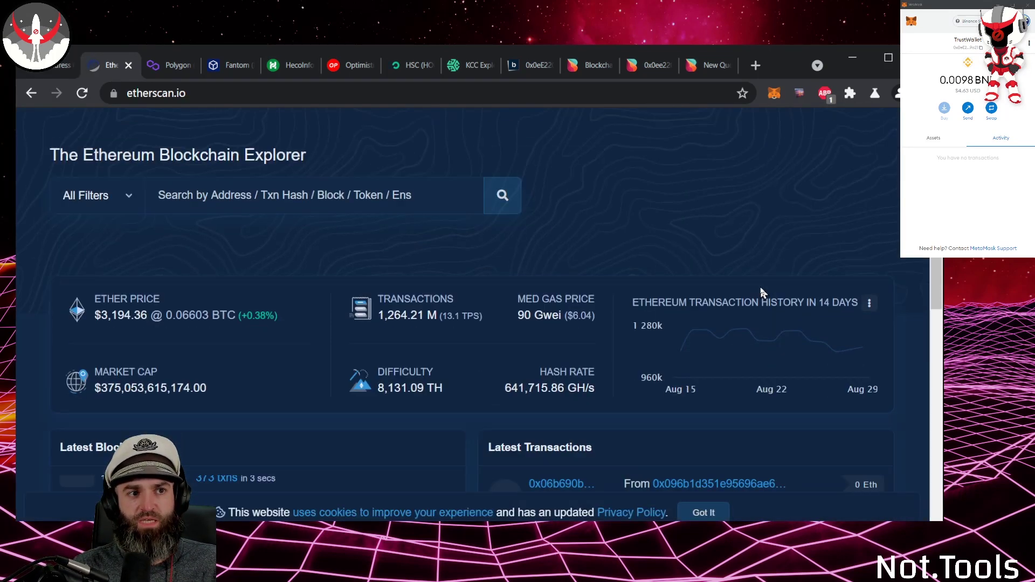
scroll(761, 292, down, 3)
key(ctrl+Tab)
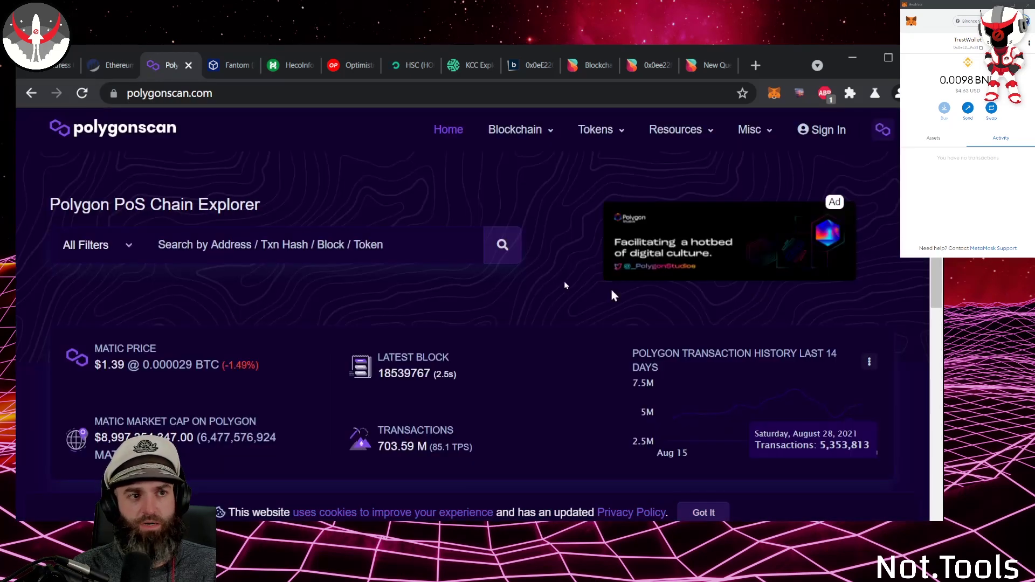
key(ctrl+Tab)
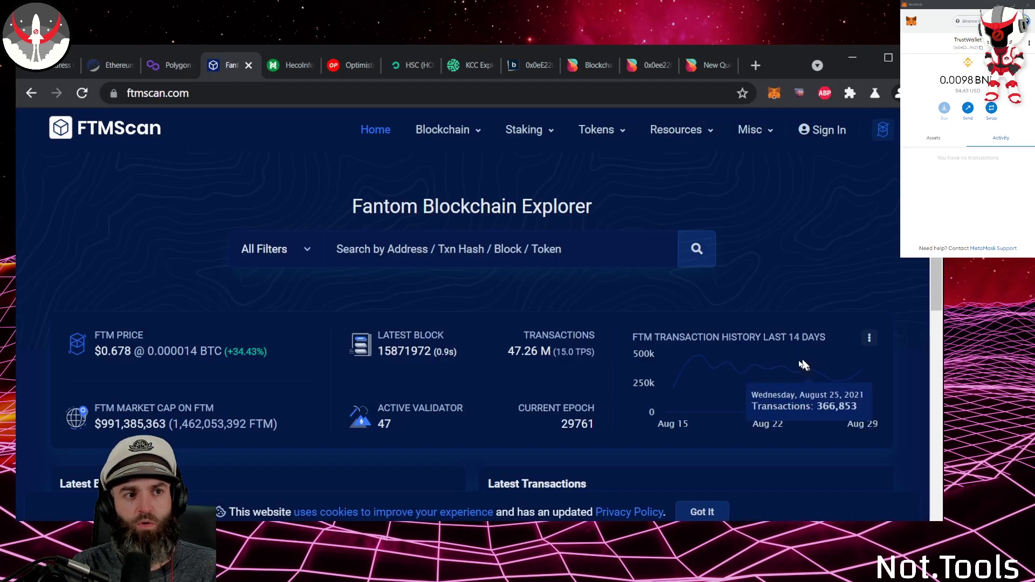
key(ctrl+Tab)
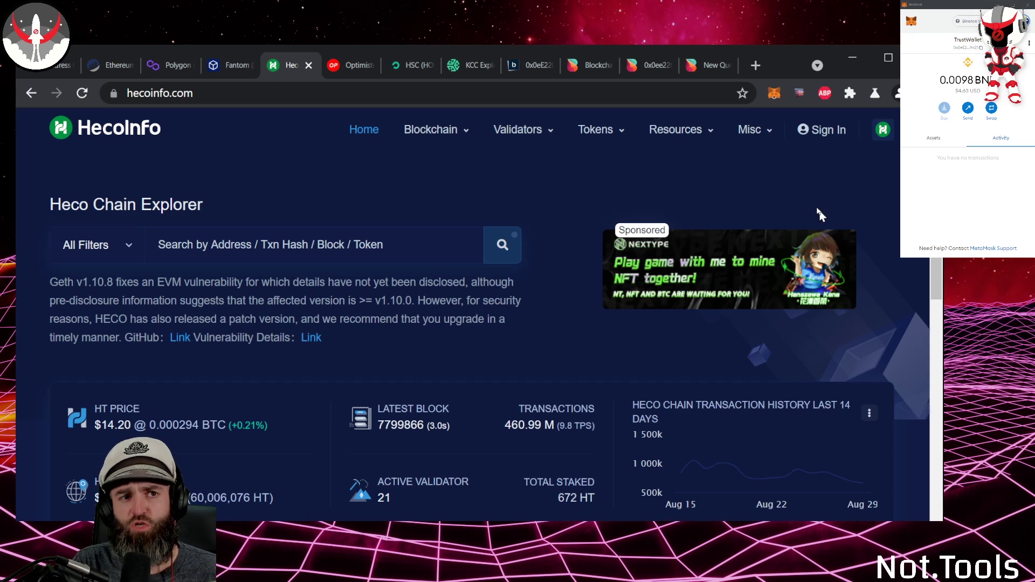
key(ctrl+Tab)
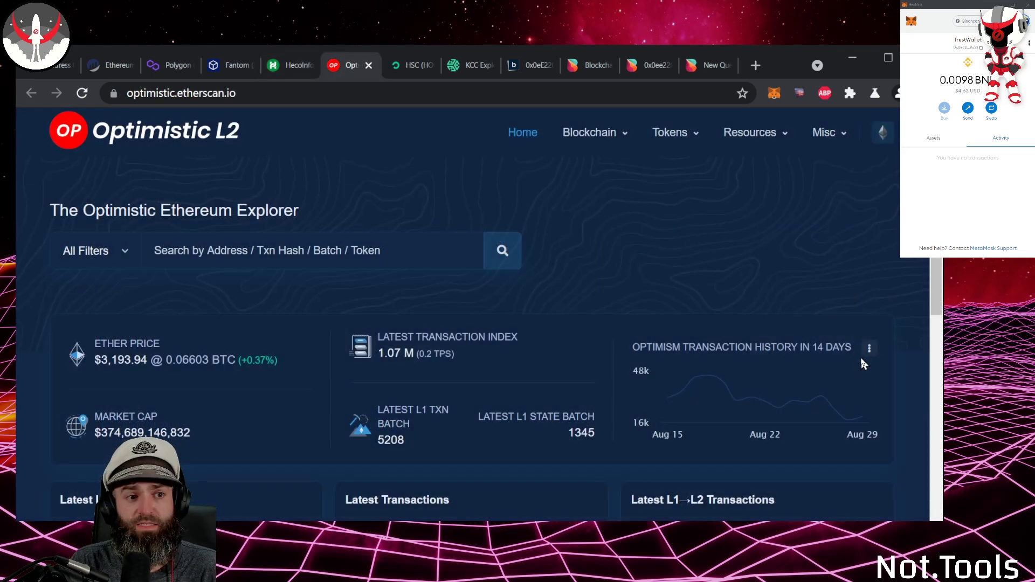
- Switch to the Hooscan tab showing the Hoo Smart Chain Explorer home page
key(ctrl+Tab)
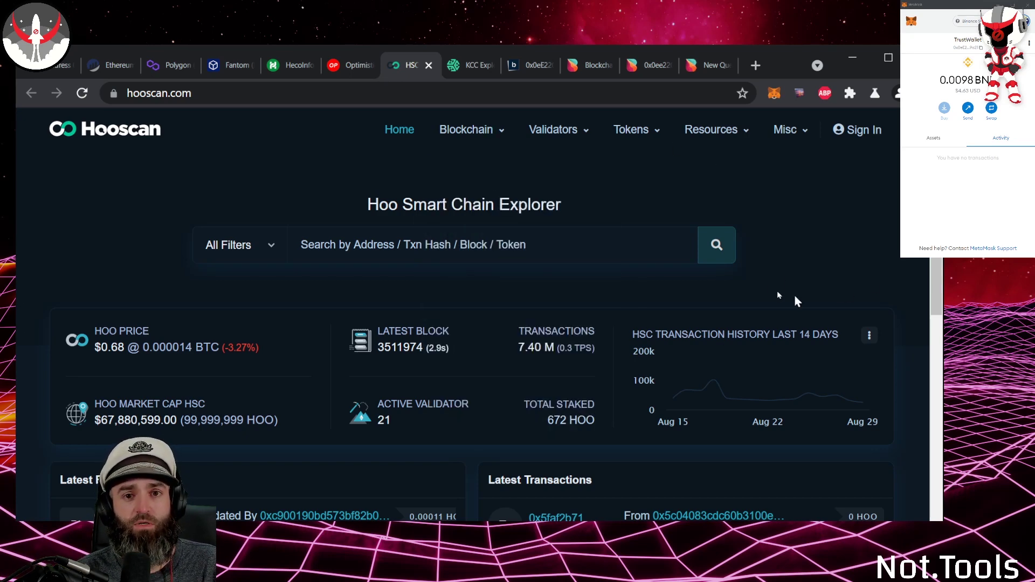
- Check KCC's network stats and Daily Transaction Volume chart, then view Blockscan's three-chain results
key(ctrl+Tab)
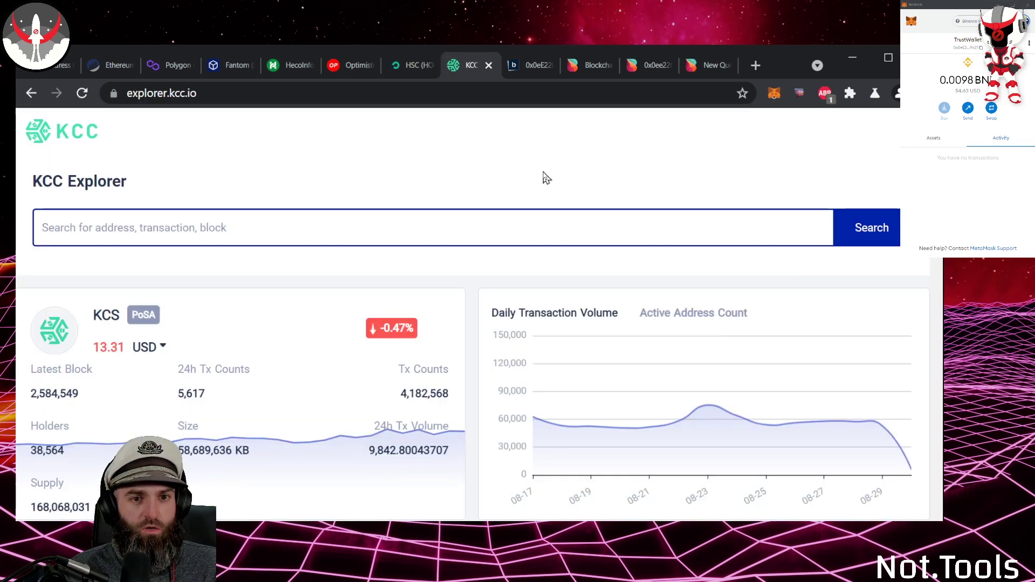
scroll(804, 392, down, 3)
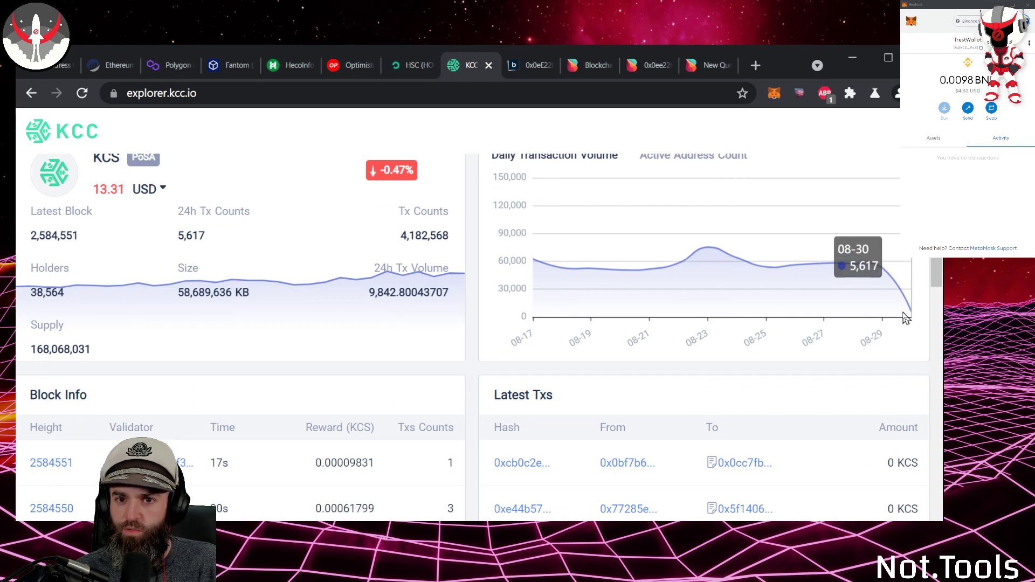
mouse_move(874, 268)
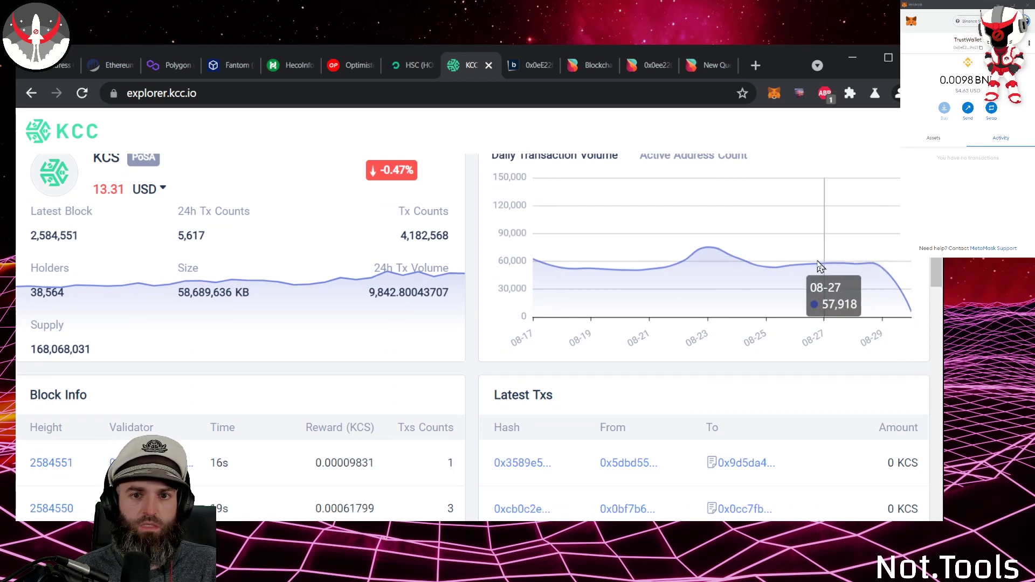
scroll(497, 194, up, 5)
key(ctrl+Tab)
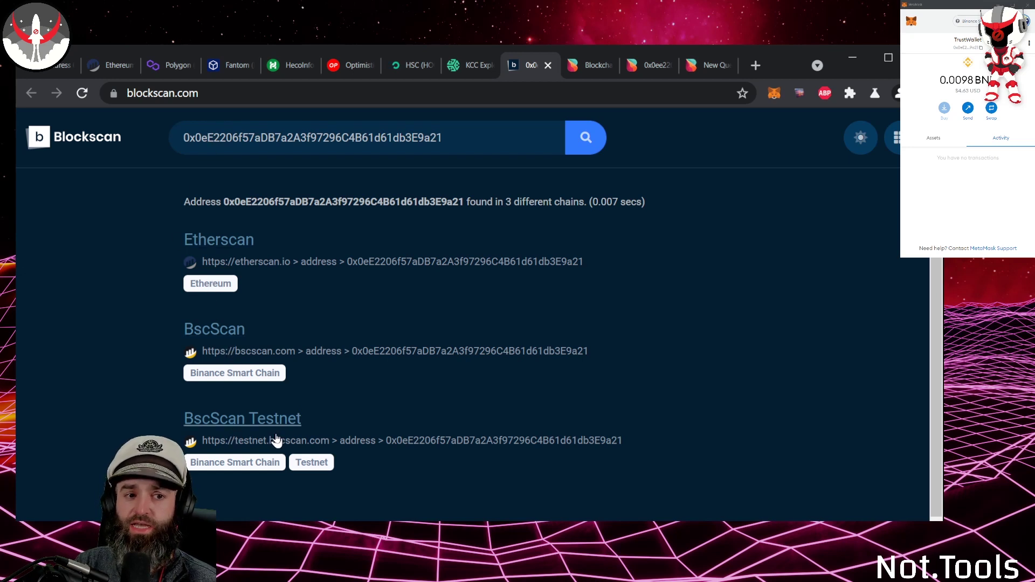
- Open the wallet's Etherscan page and view its token holdings, a $119.89 Graph Token balance
click(215, 244)
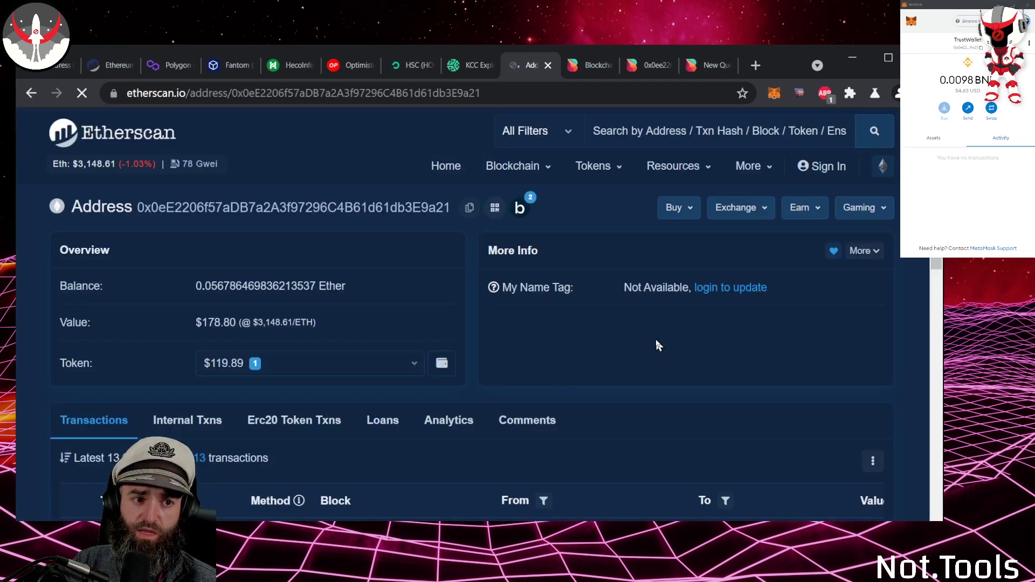
scroll(654, 342, down, 2)
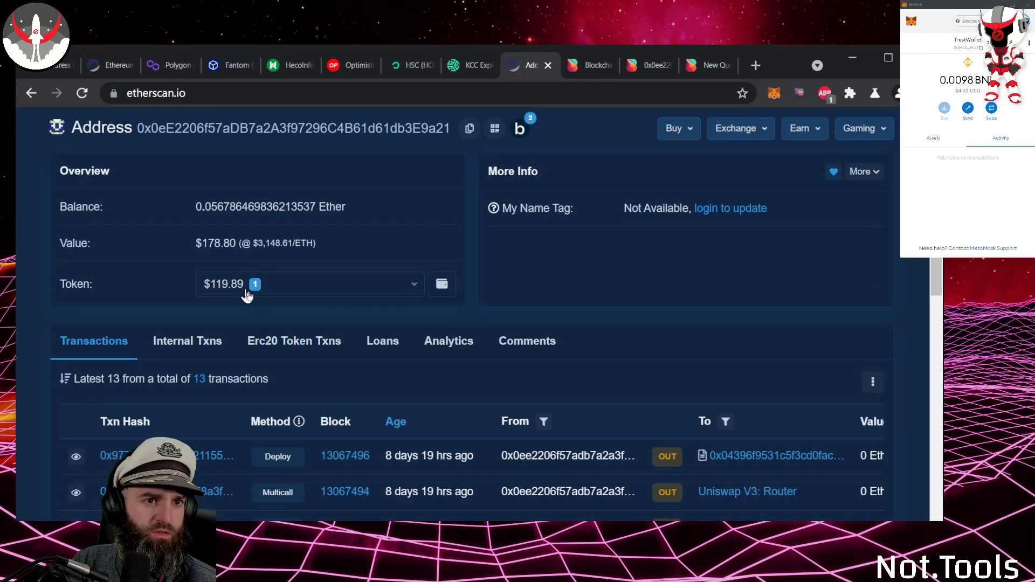
click(329, 281)
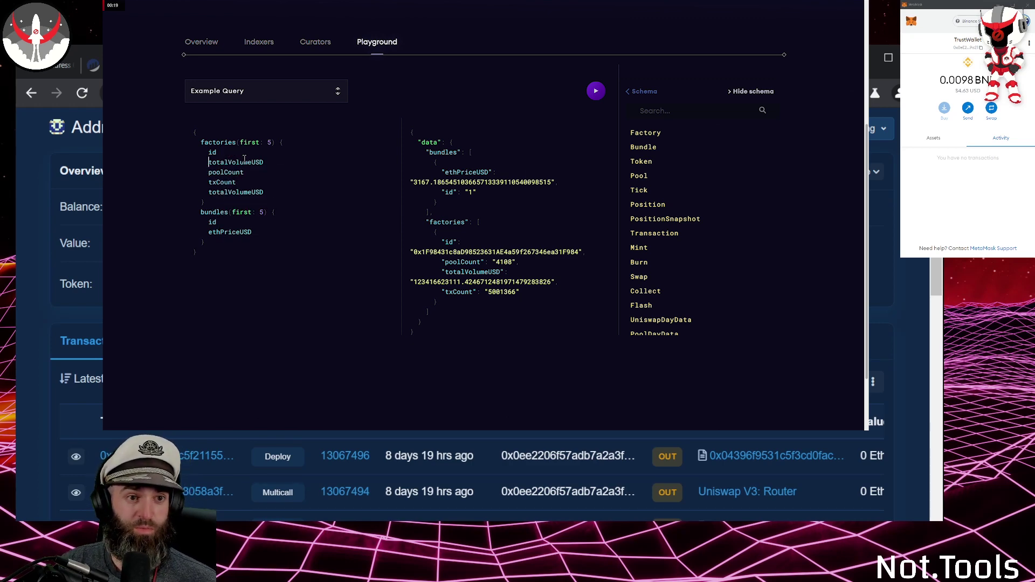
- Scroll to the wallet's Etherscan transactions showing Uniswap V3 Router multicalls and a GRT approval
scroll(475, 324, down, 3)
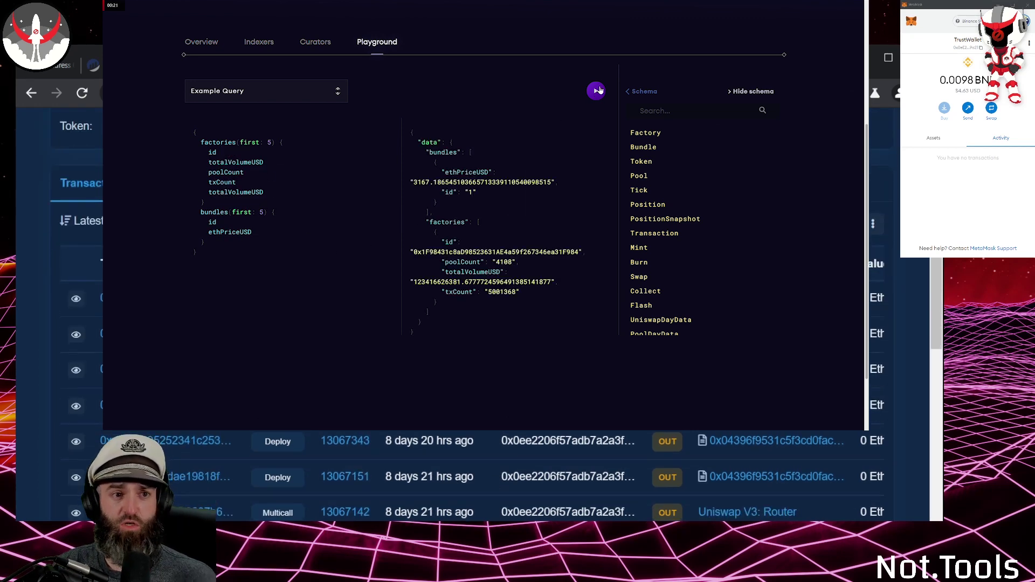
scroll(554, 171, down, 3)
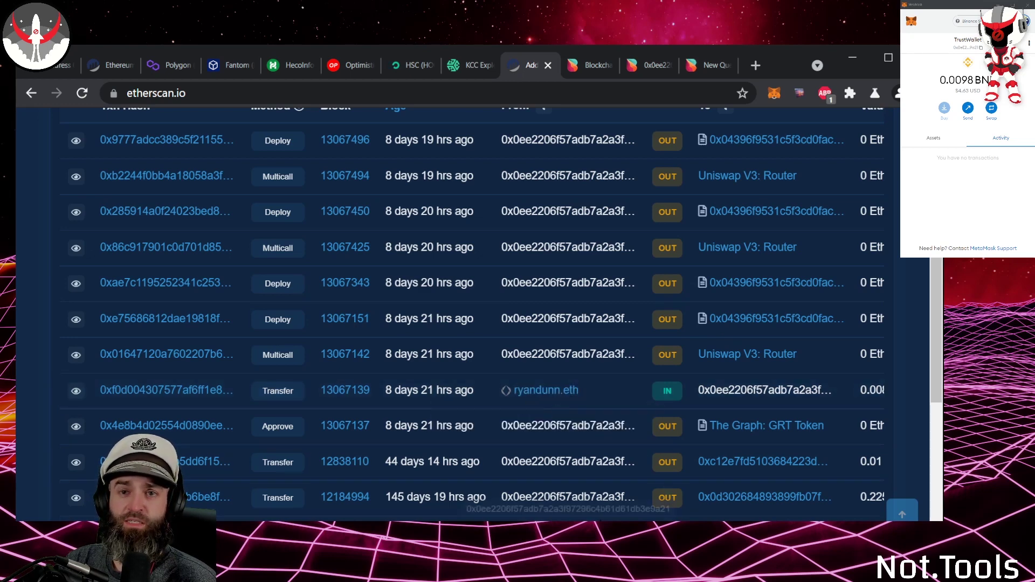
- Review the wallet's 13 transactions, including the ENS-named sender, then switch to Bitquery's explorers page
scroll(644, 459, up, 1)
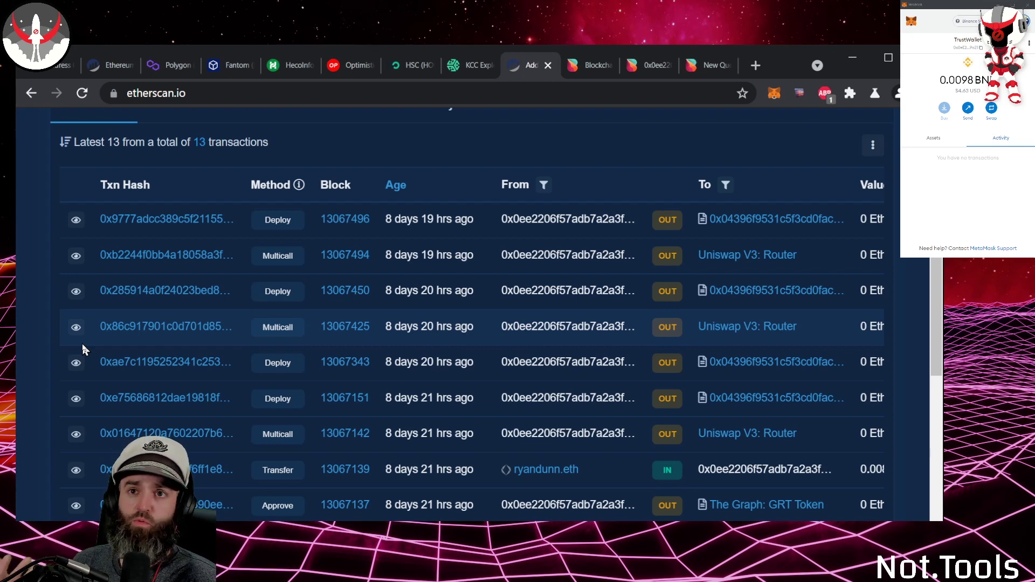
mouse_move(564, 474)
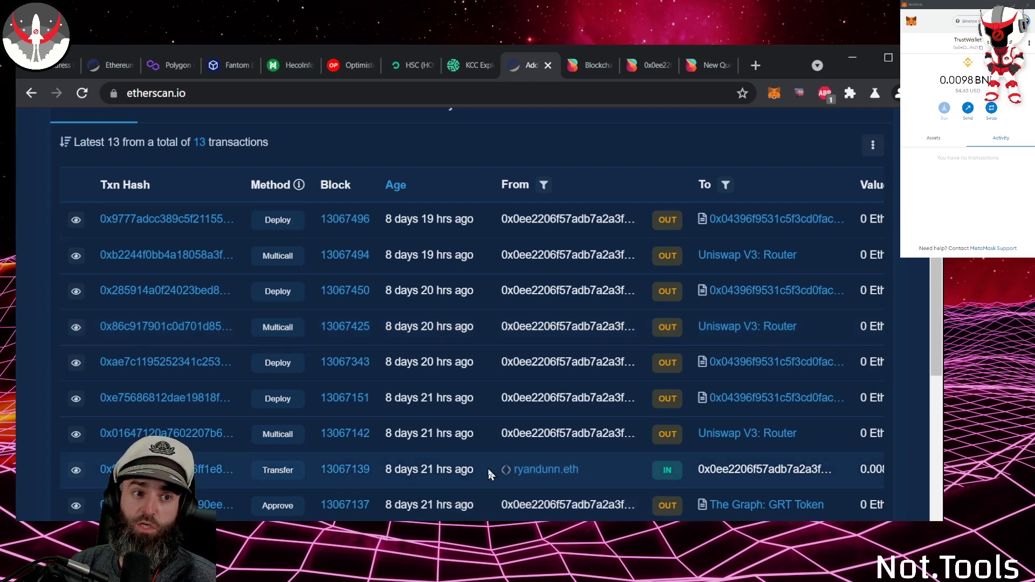
click(582, 76)
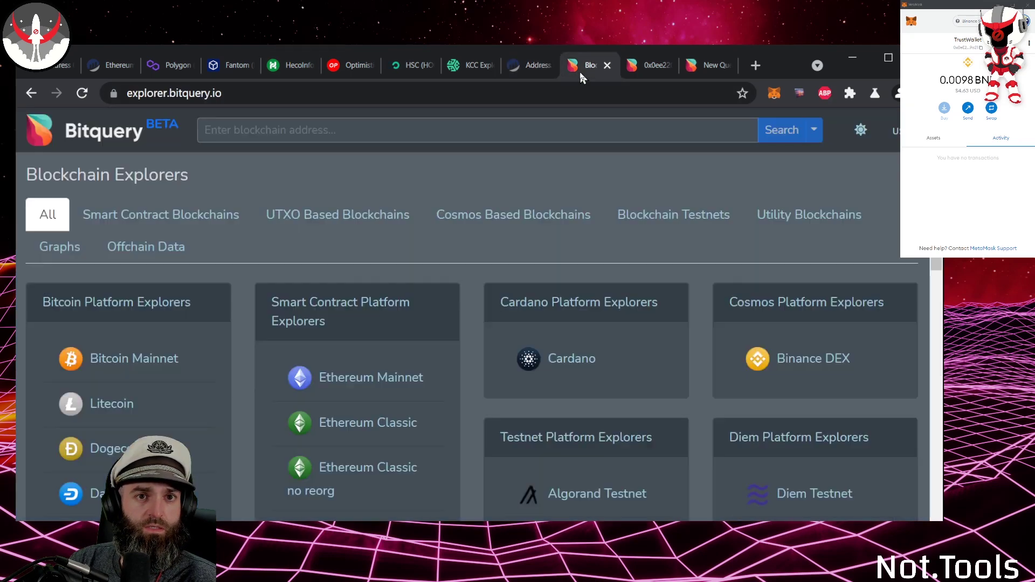
- Browse Bitquery's list of blockchain explorers and select the address search box
scroll(474, 192, down, 3)
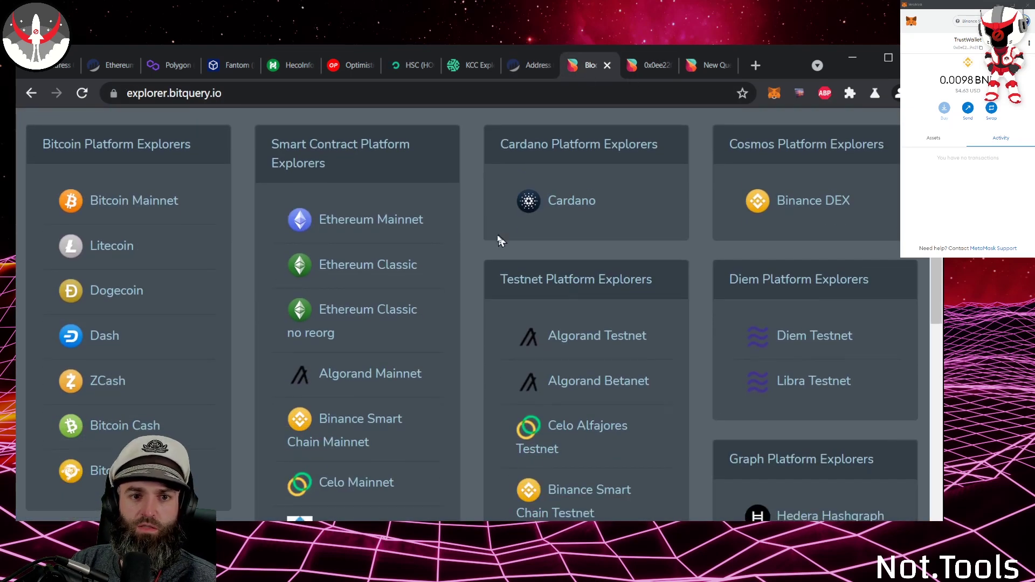
scroll(535, 292, up, 2)
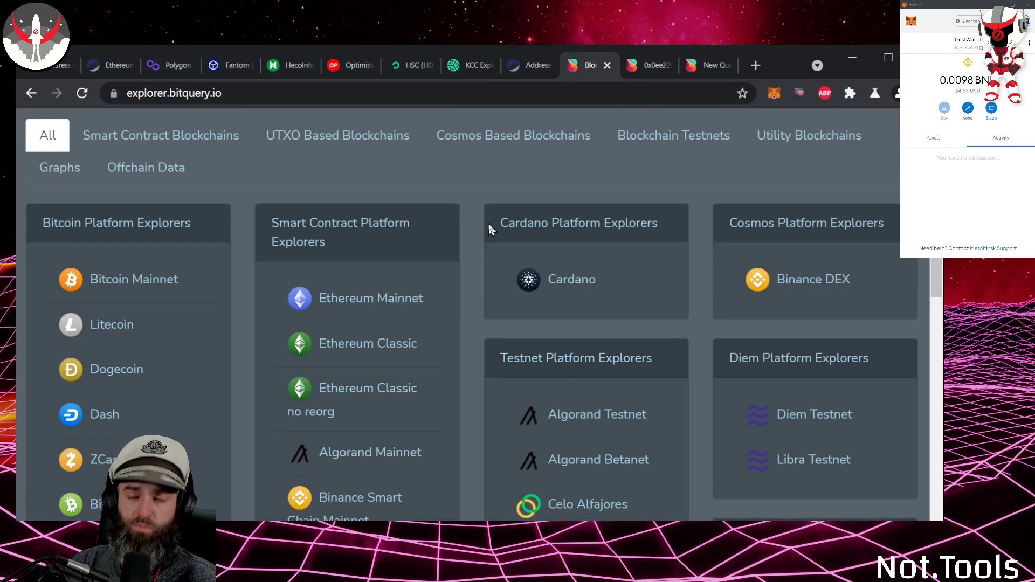
scroll(475, 226, down, 3)
scroll(350, 245, up, 5)
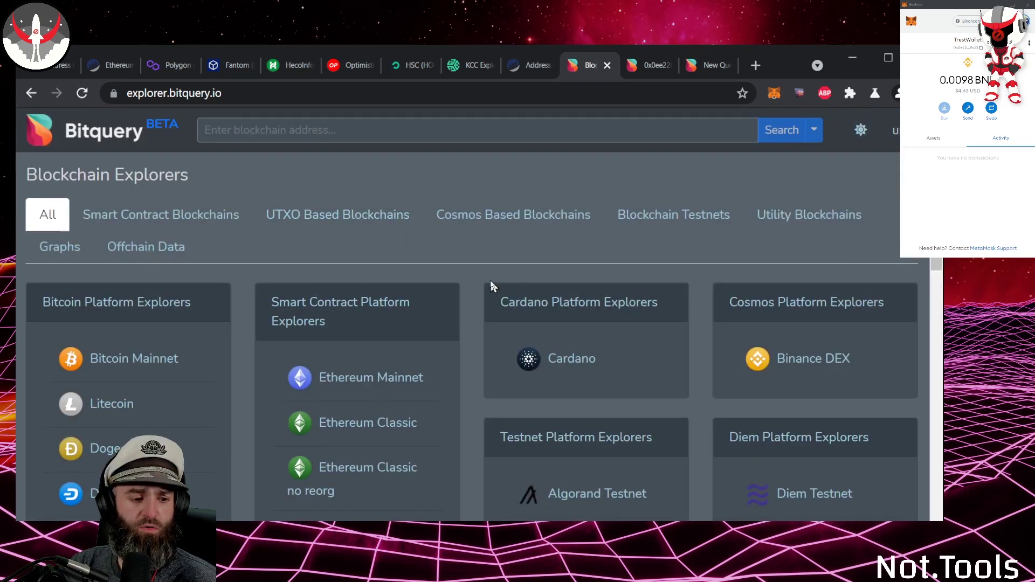
scroll(232, 229, down, 3)
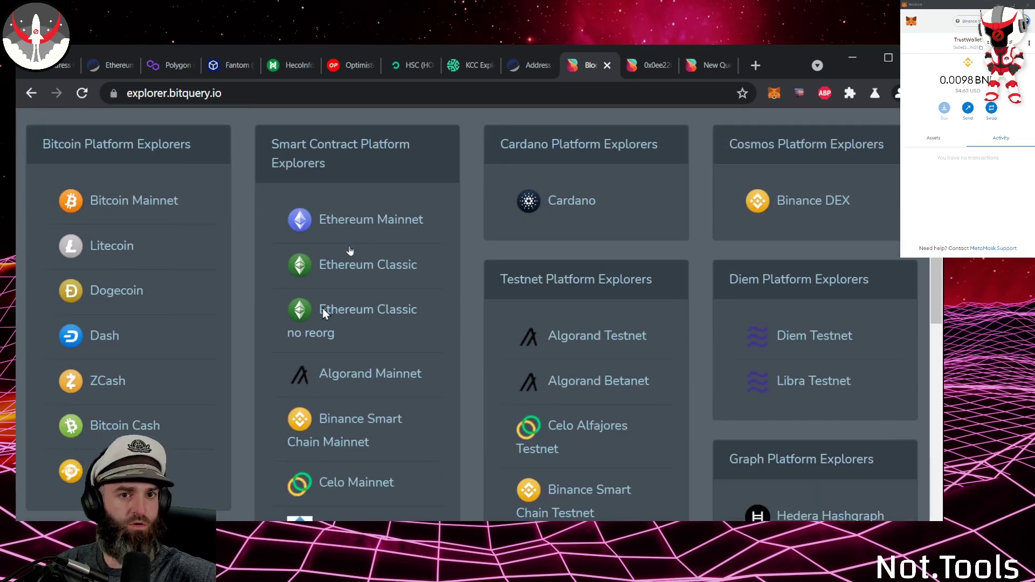
scroll(468, 238, down, 6)
scroll(889, 286, up, 1)
scroll(619, 406, down, 1)
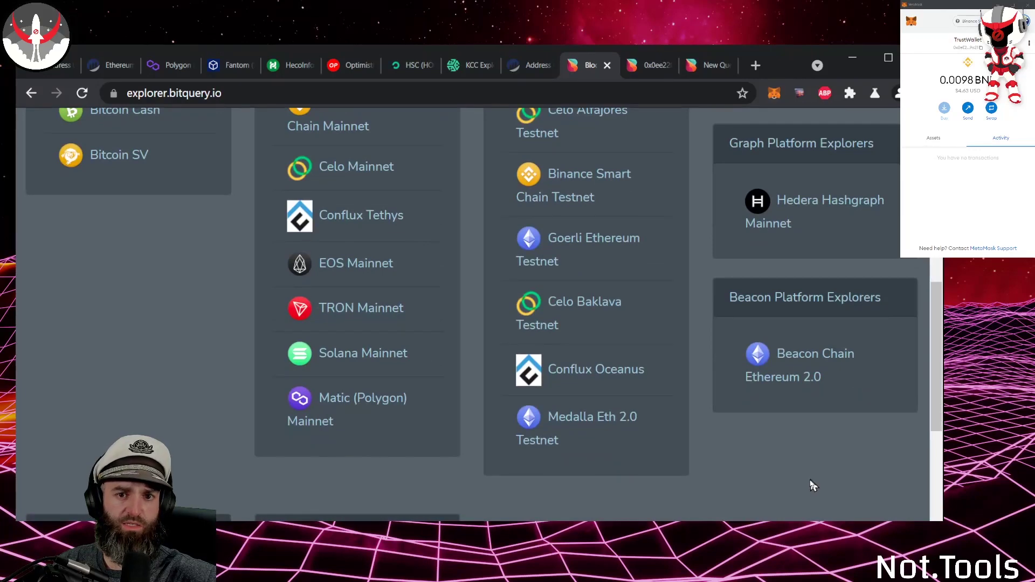
scroll(813, 486, up, 9)
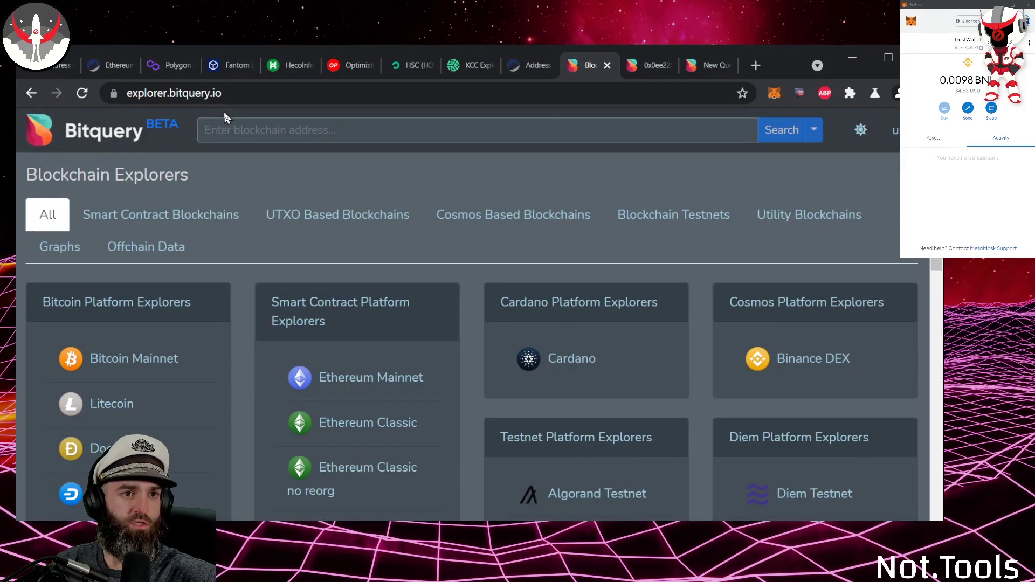
click(228, 128)
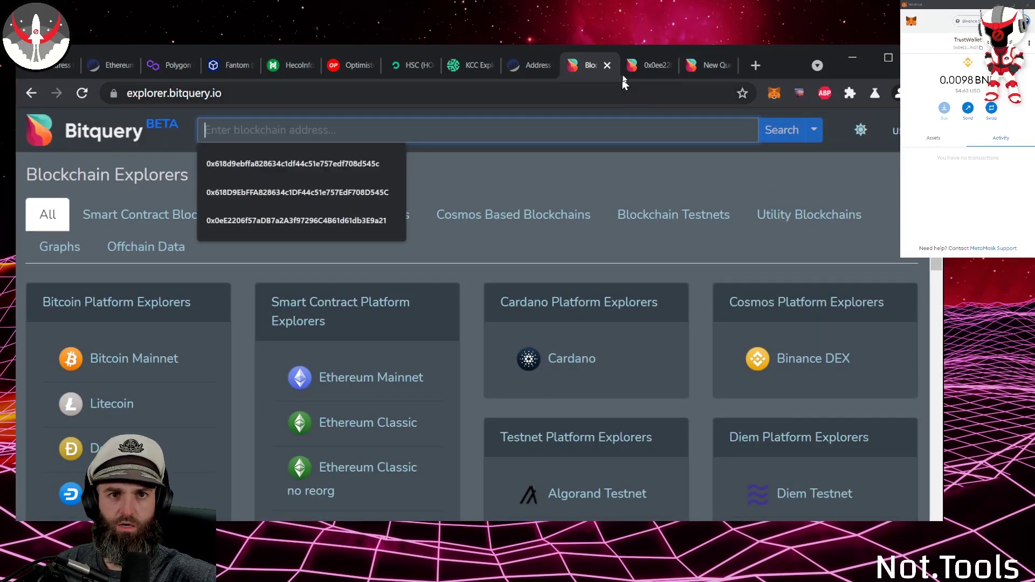
- Glance at the wallet's SafeMoon money-flow graph, then paste the wallet address into the search
click(650, 72)
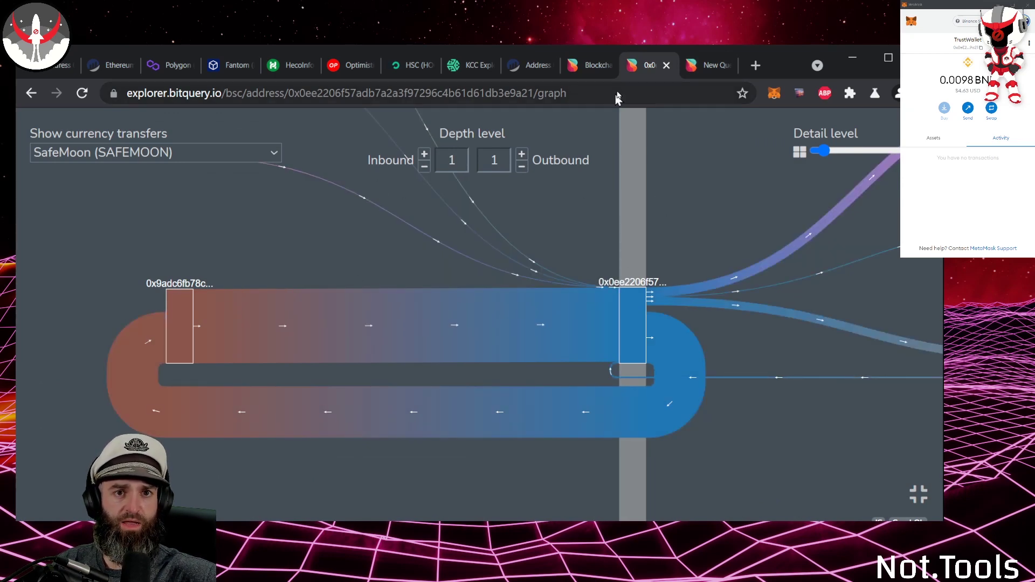
click(590, 65)
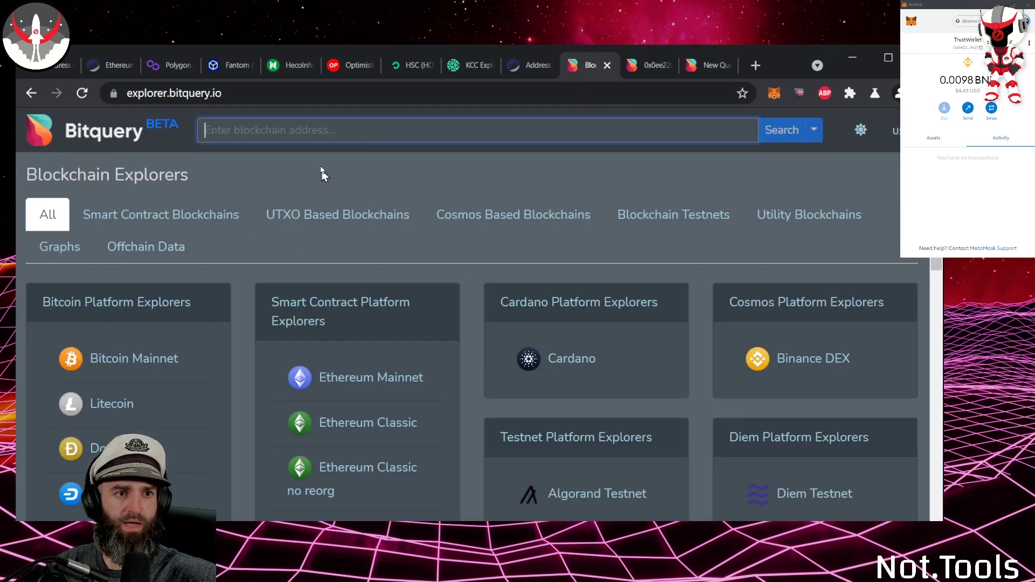
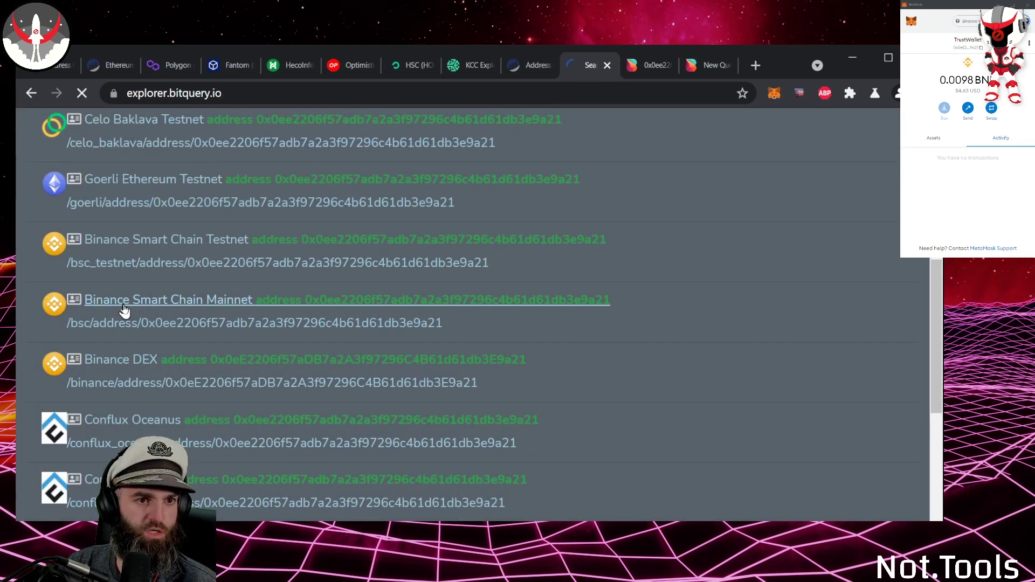
- Open the wallet's BNB money-flow graph on Binance Smart Chain Mainnet
click(127, 301)
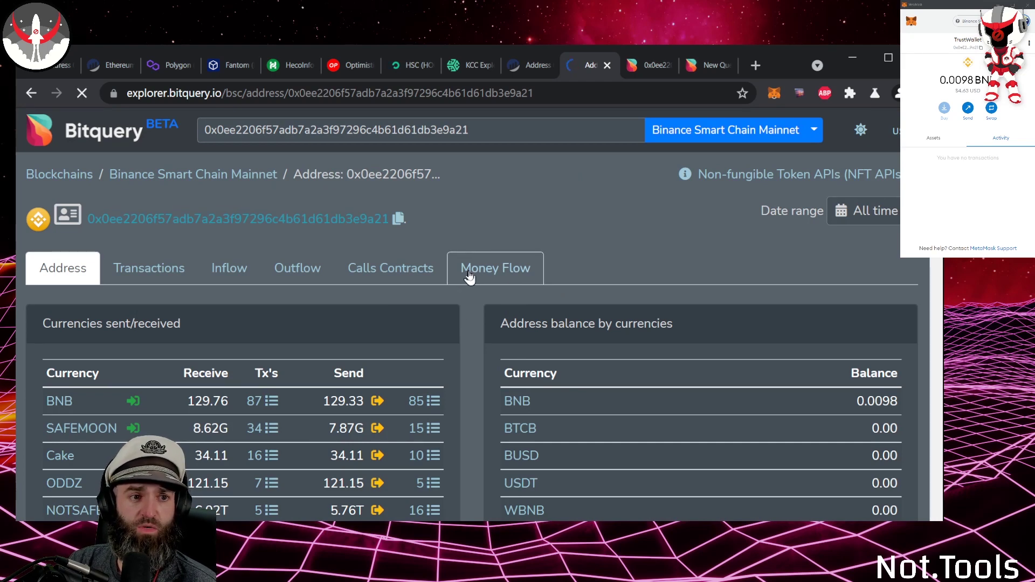
click(468, 269)
scroll(467, 301, down, 1)
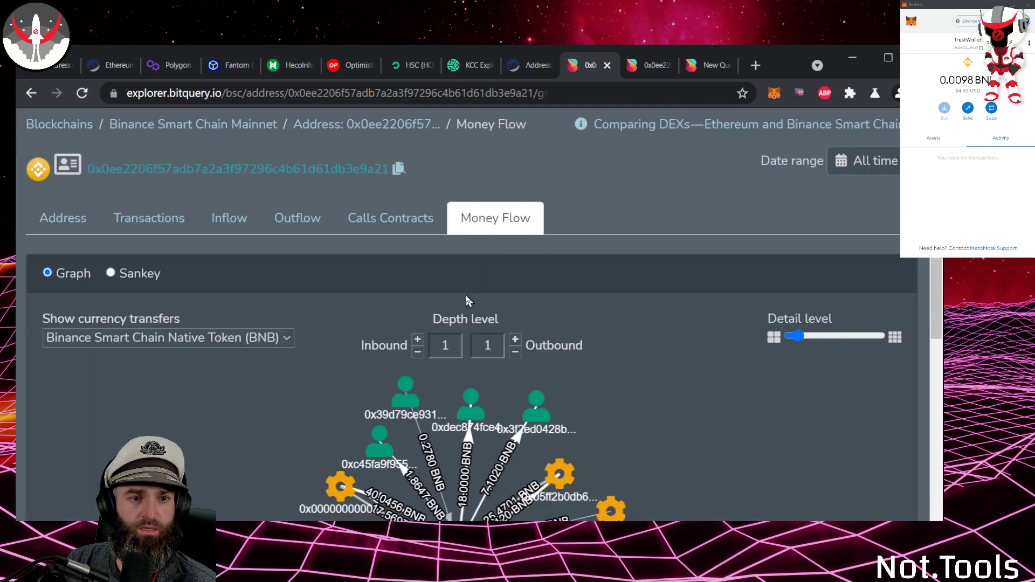
scroll(467, 300, down, 4)
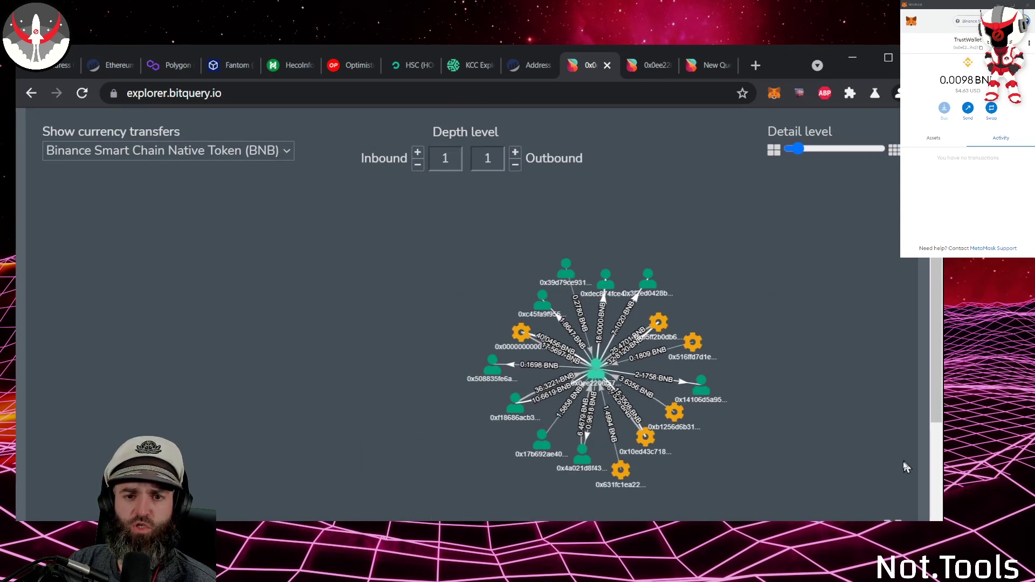
- View the money-flow graph full screen, then switch it to a Sankey diagram
click(907, 508)
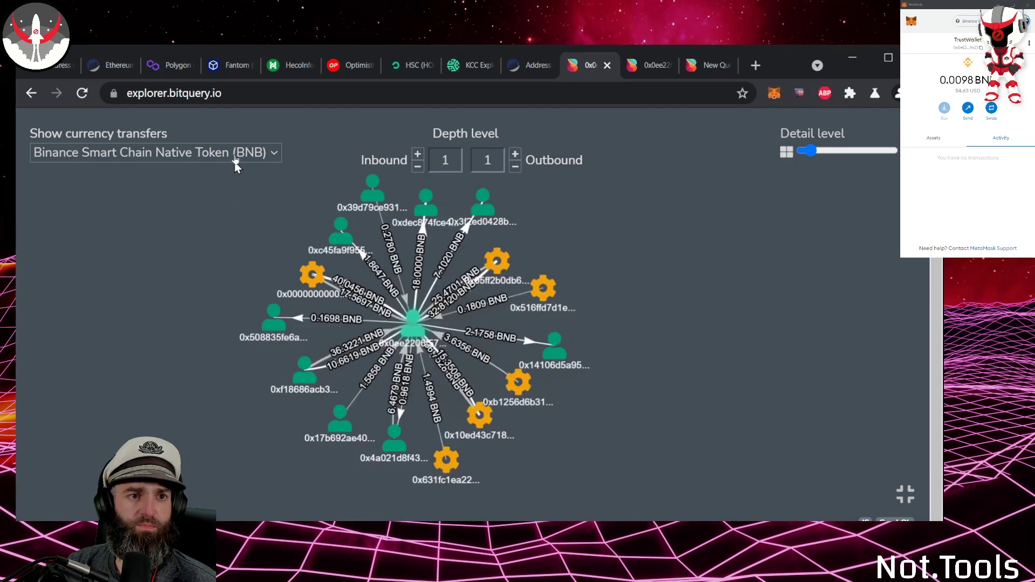
click(904, 496)
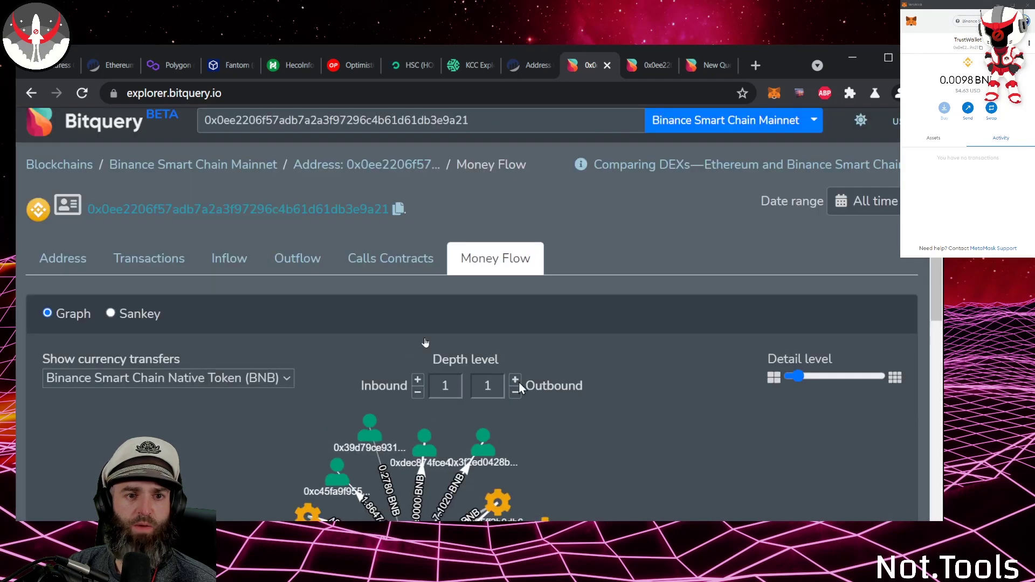
click(132, 318)
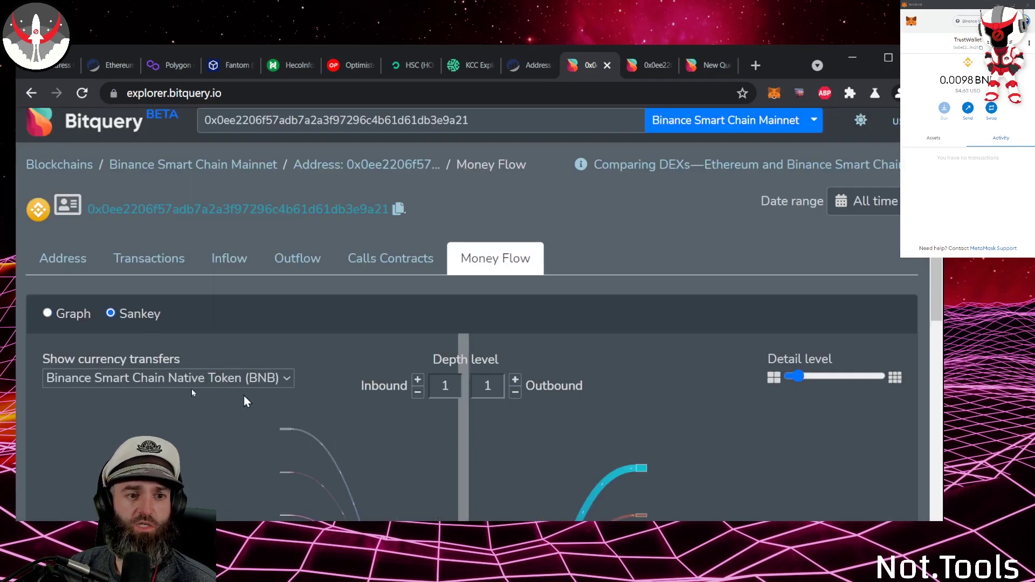
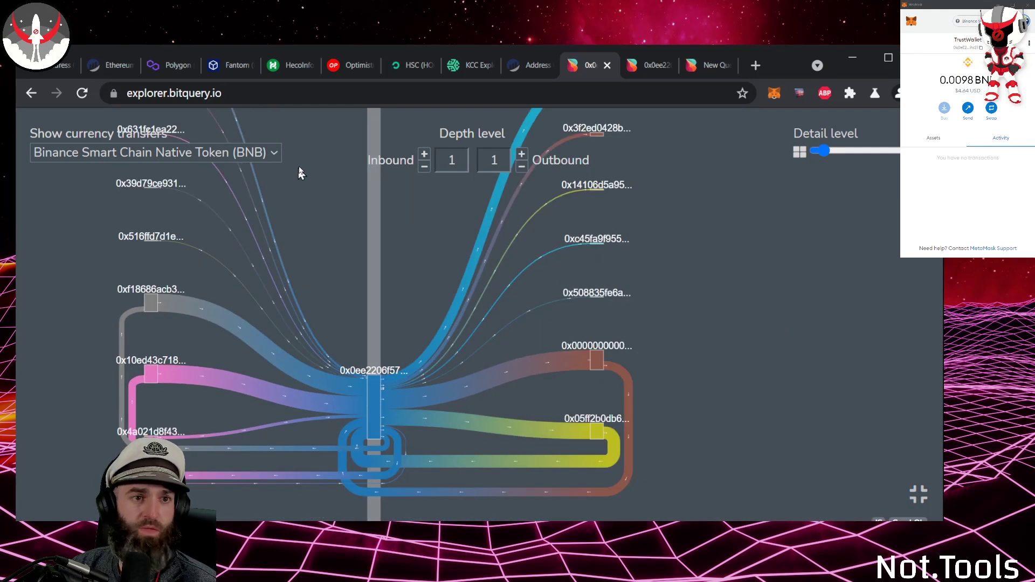
- Chart the address's SafeMoon (SAFEMOON) transfers and raise the graph detail level to maximum
click(235, 155)
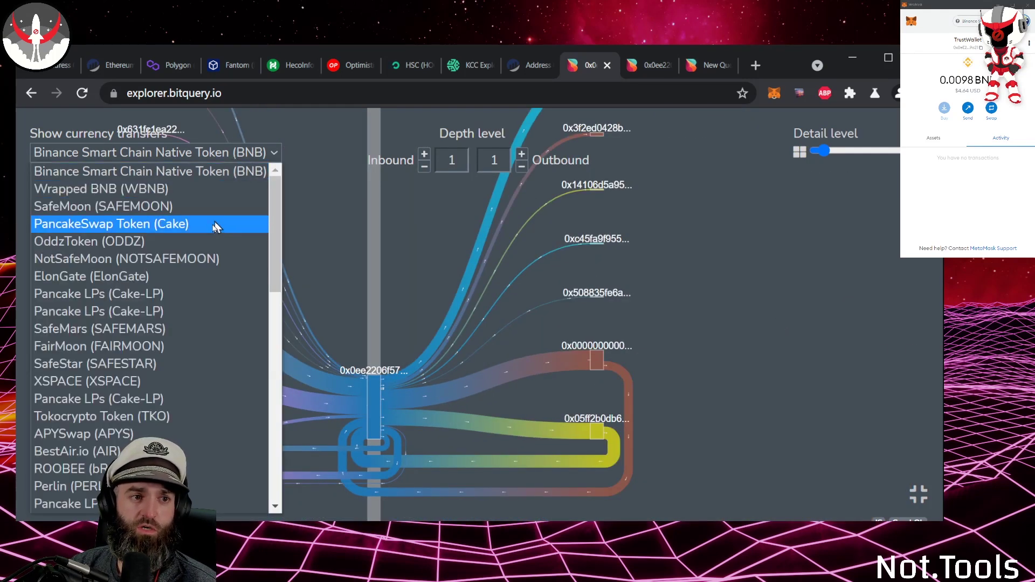
click(178, 207)
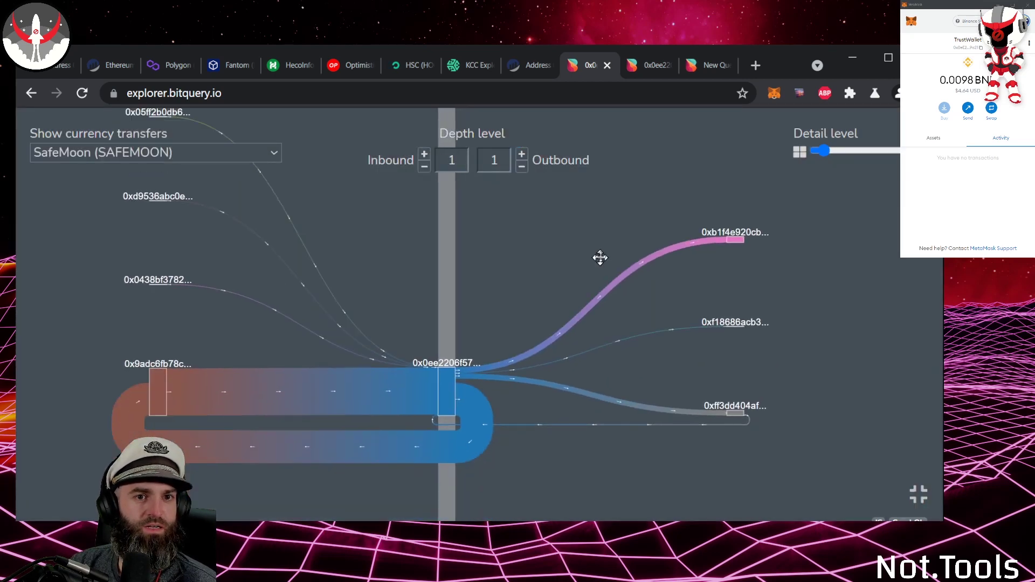
mouse_move(443, 433)
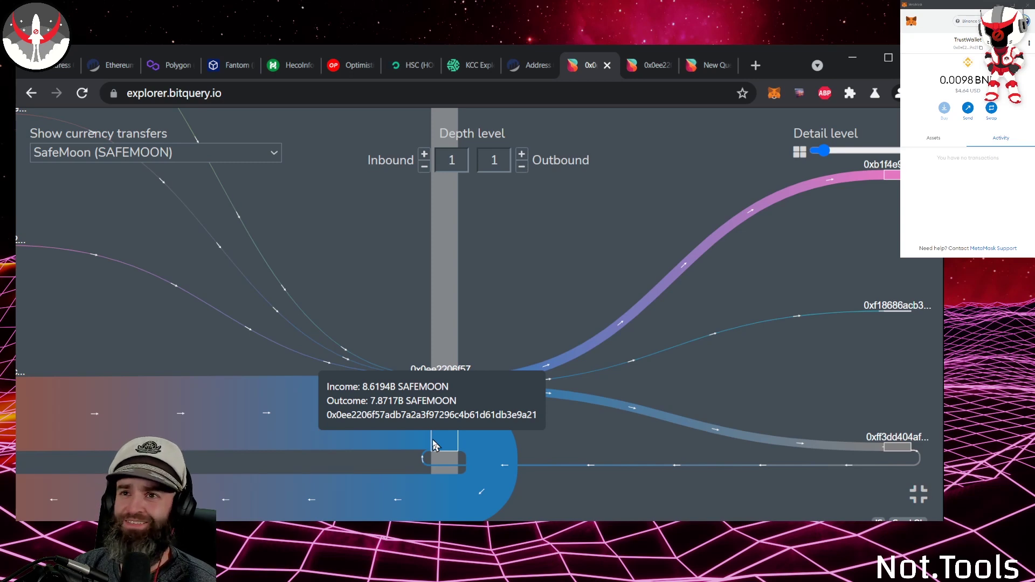
drag(577, 451, 604, 330)
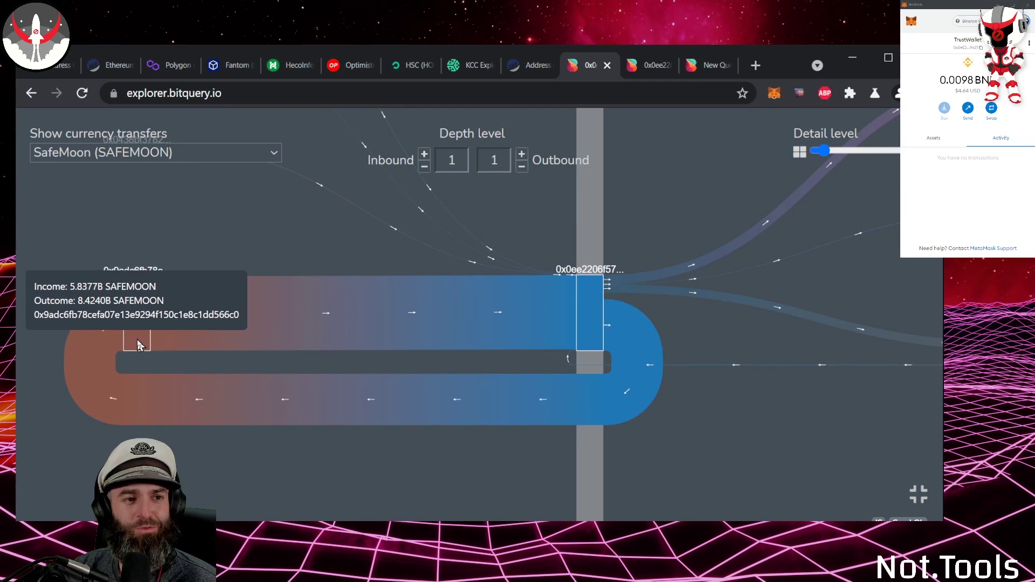
drag(763, 414, 548, 481)
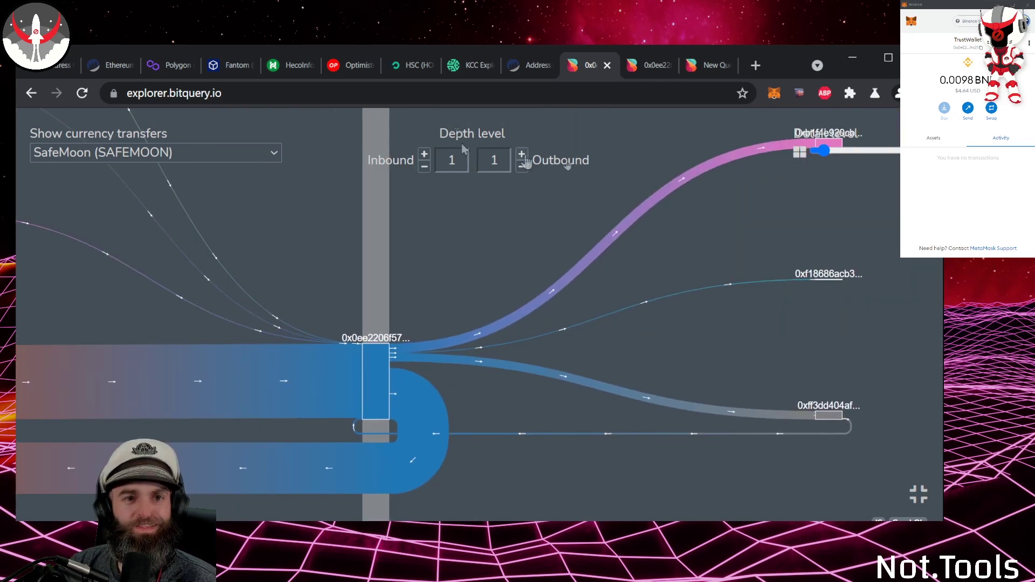
drag(811, 151, 895, 151)
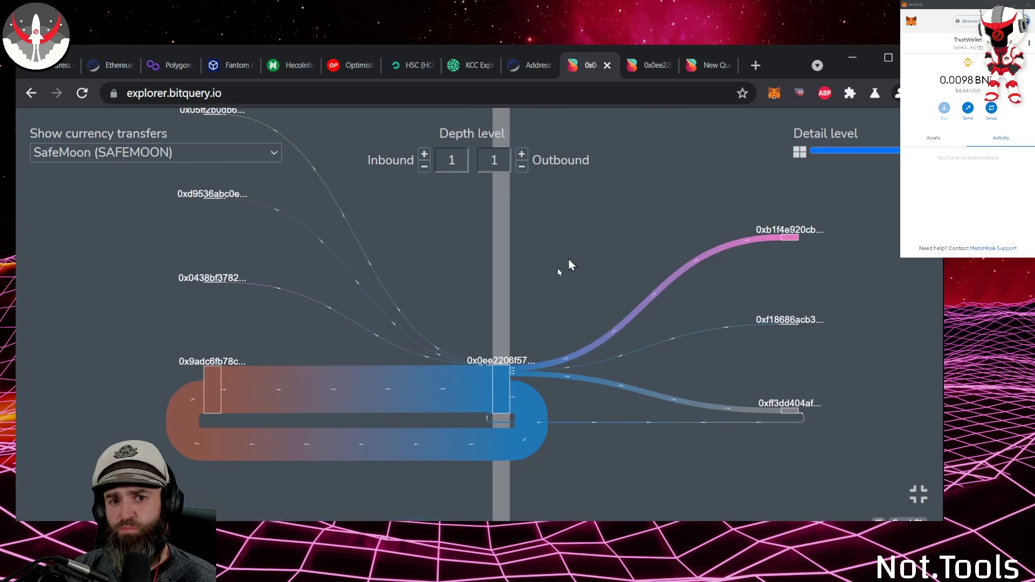
- Extend the SafeMoon graph's outbound transfers to depth 4
click(522, 154)
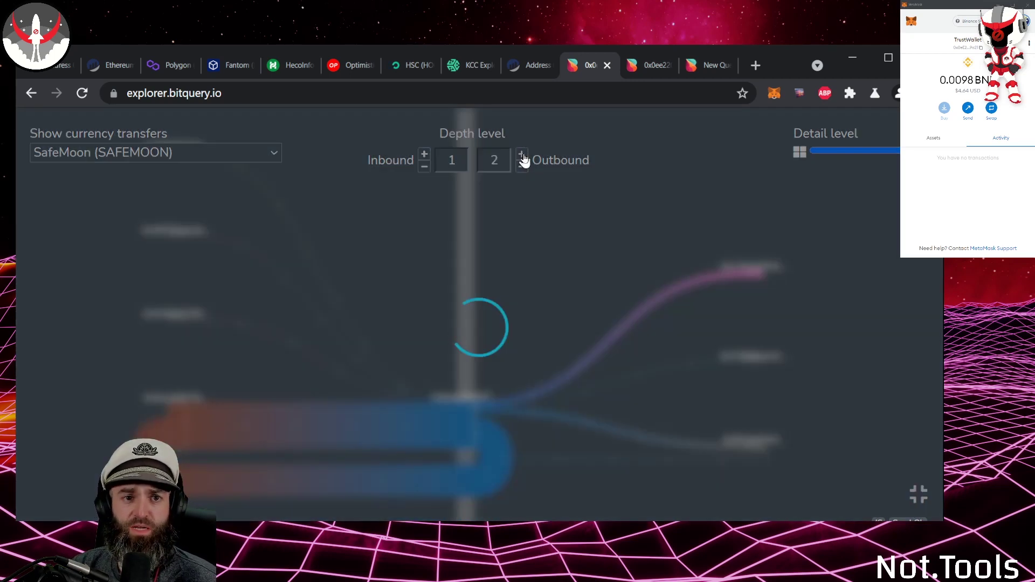
click(522, 154)
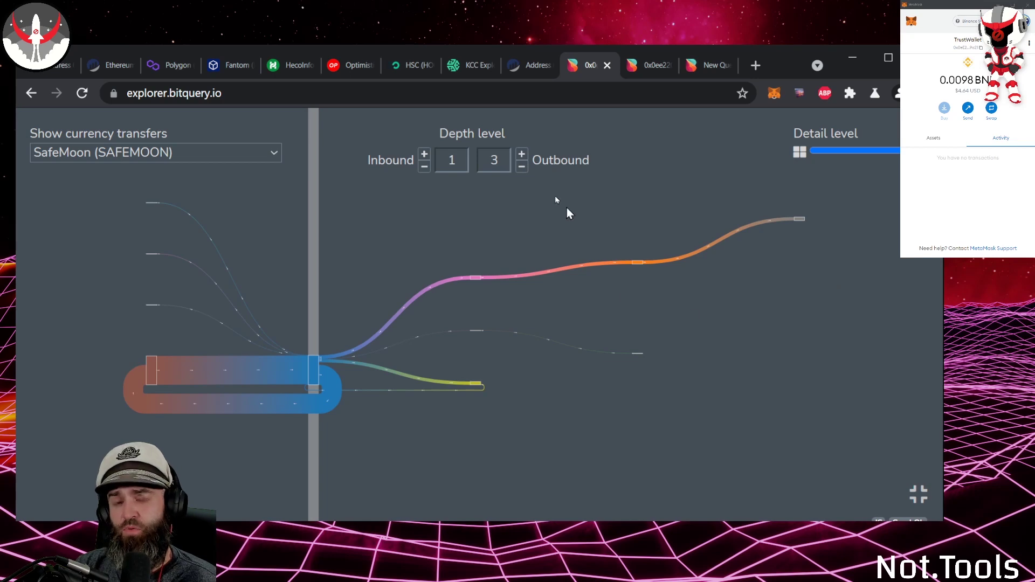
click(522, 155)
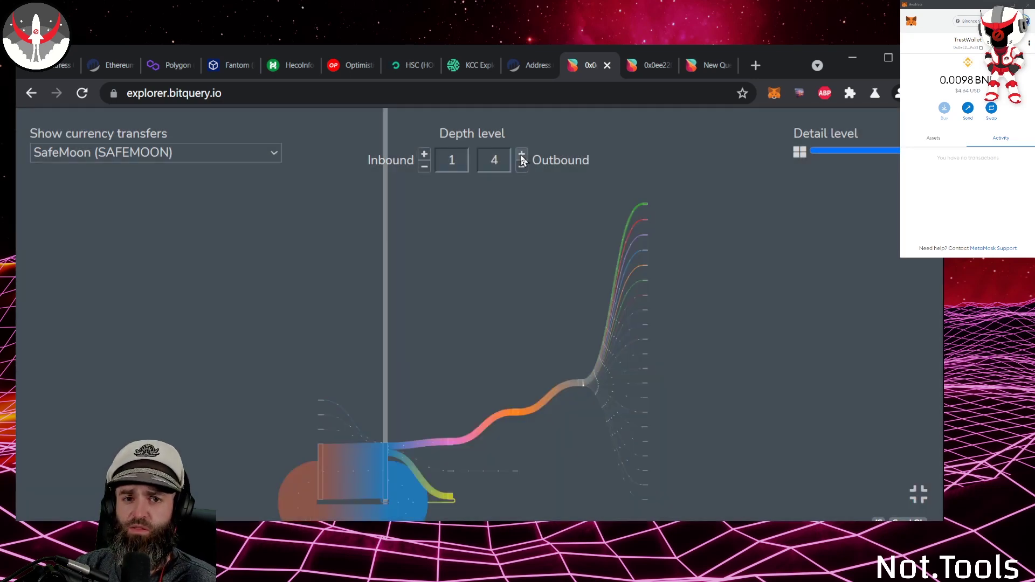
- Extend inbound transfers to depth 3 and zoom in on node 0x8c128dba2c
scroll(701, 474, up, 3)
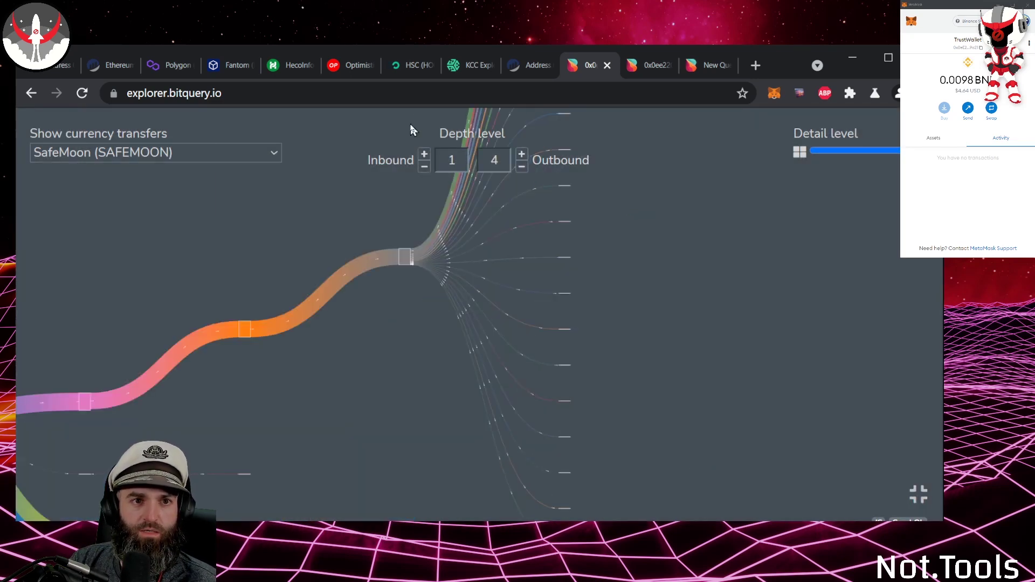
click(425, 154)
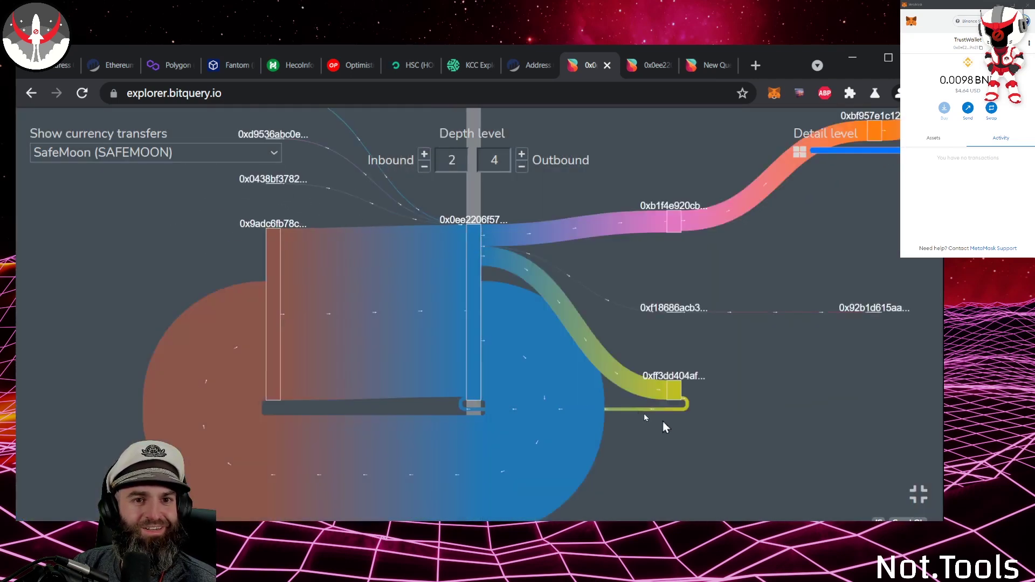
mouse_move(391, 291)
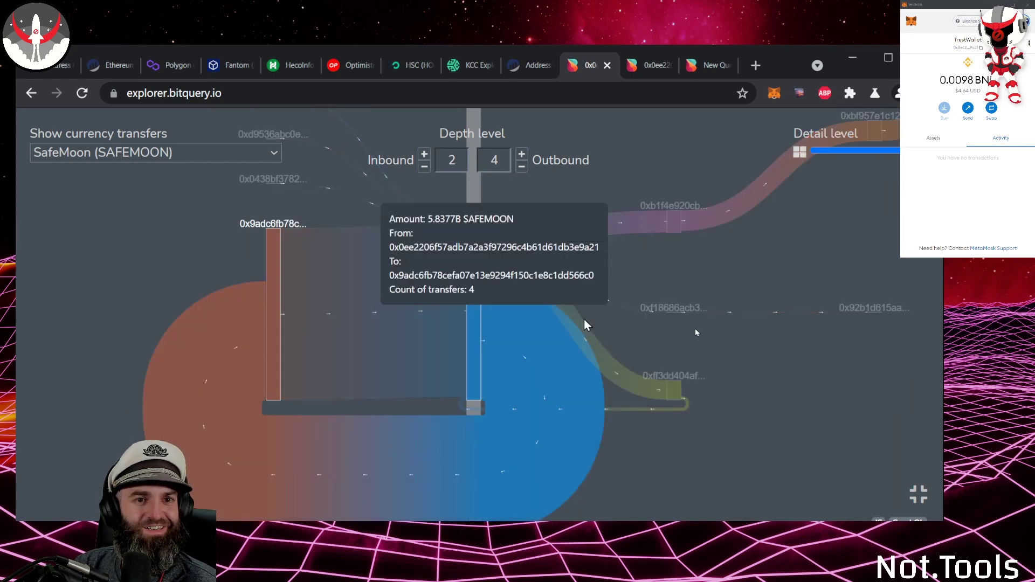
drag(718, 312, 485, 418)
scroll(485, 419, down, 5)
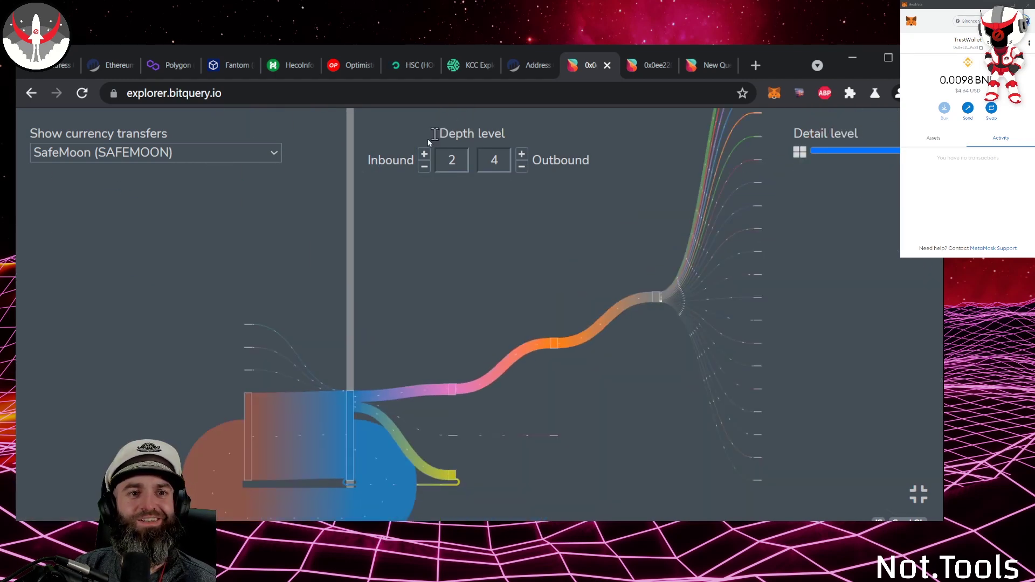
click(425, 155)
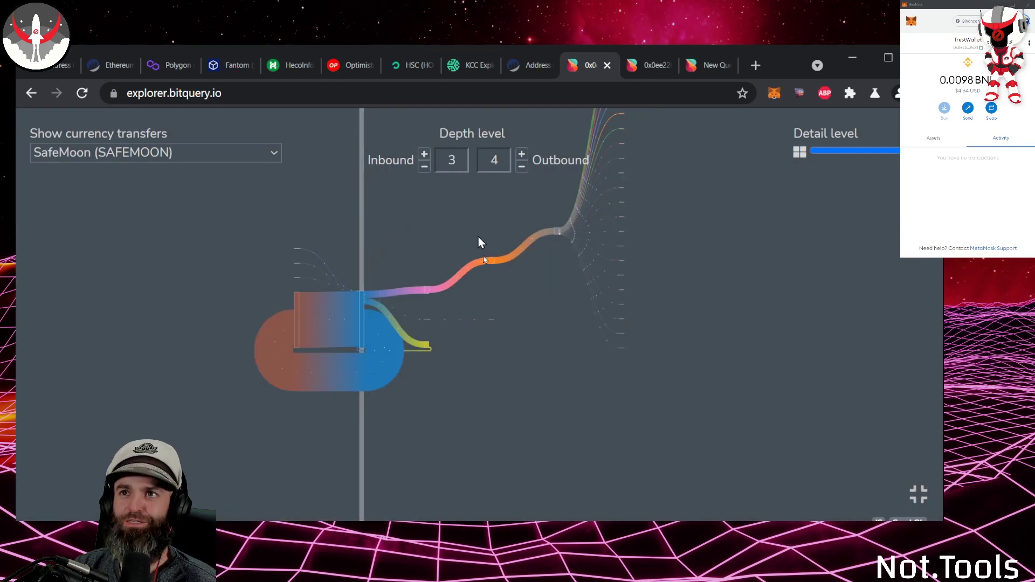
mouse_move(429, 319)
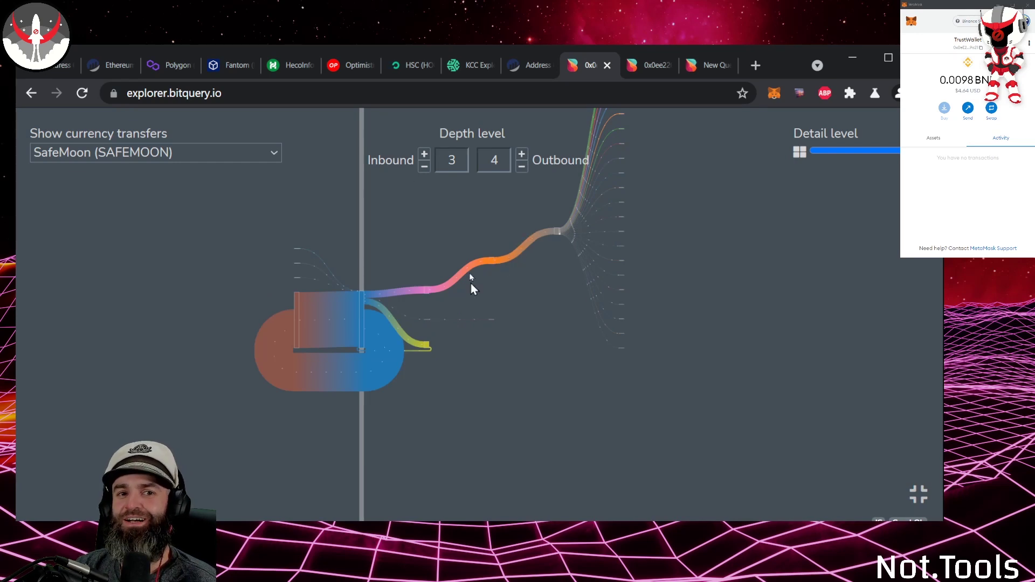
scroll(552, 248, up, 5)
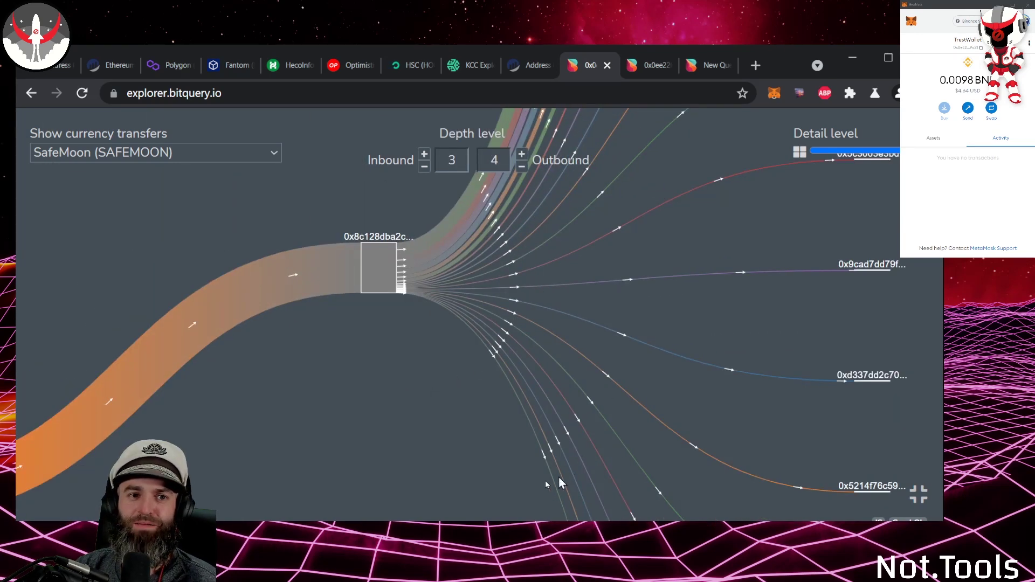
scroll(302, 345, up, 3)
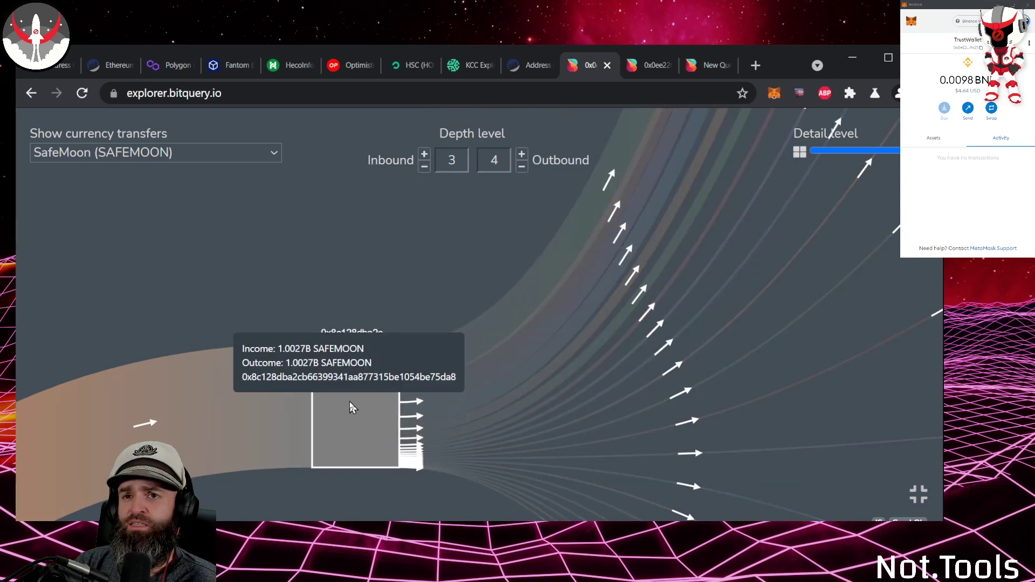
- Open node 0x8c128dba2c's smart contract page and copy its contract address
click(351, 407)
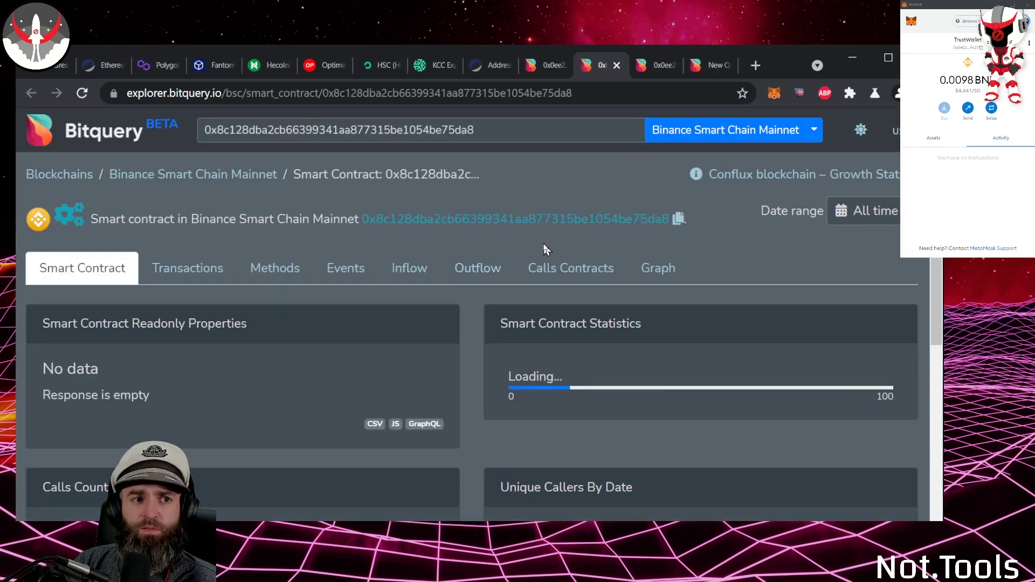
scroll(614, 216, down, 3)
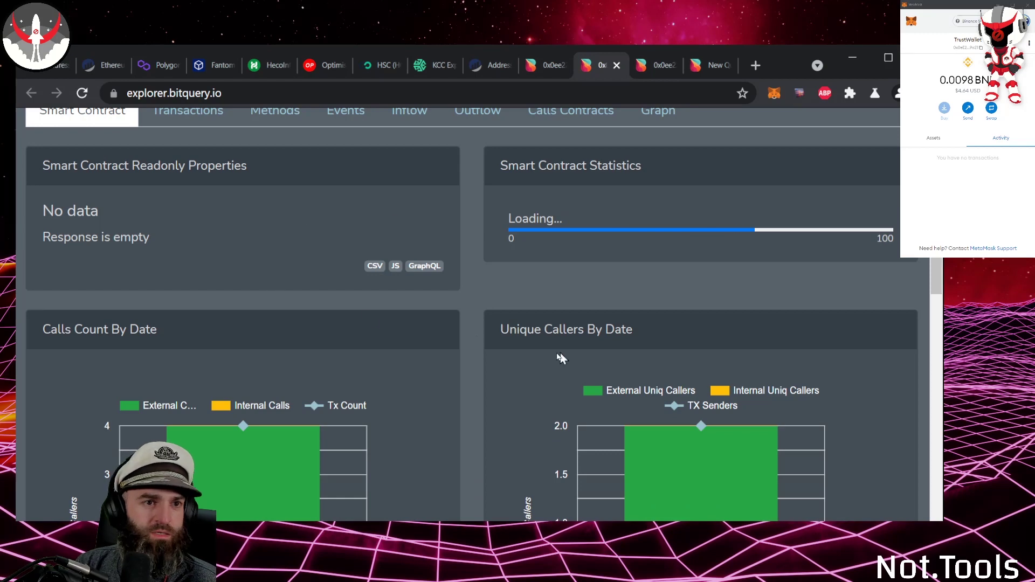
scroll(549, 404, up, 3)
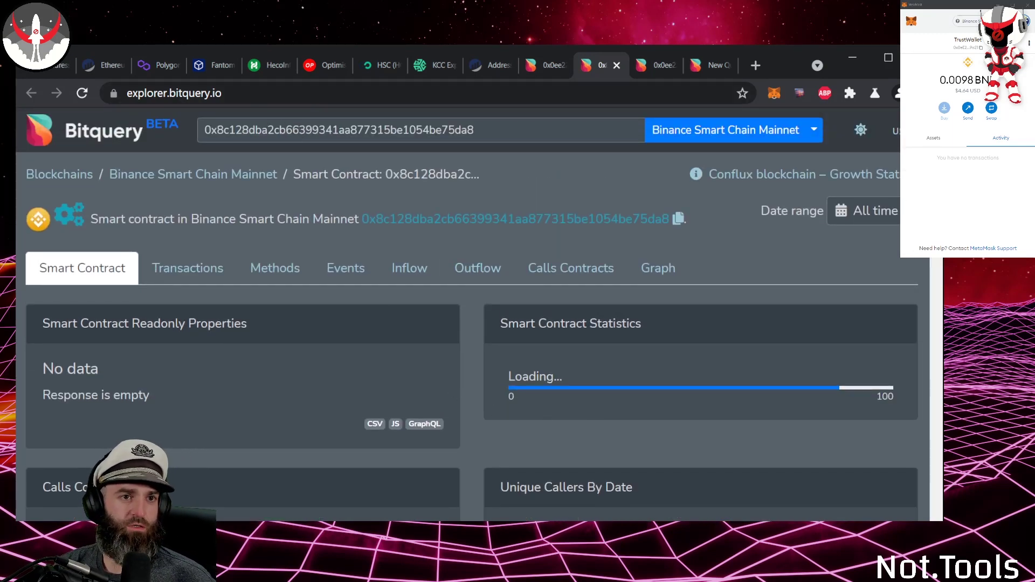
double_click(436, 130)
key(ctrl+c)
- Search BscScan for 0x8c128dba2cb66399341aa877315be1054be75da8, then return to the GraphQL editor
click(37, 69)
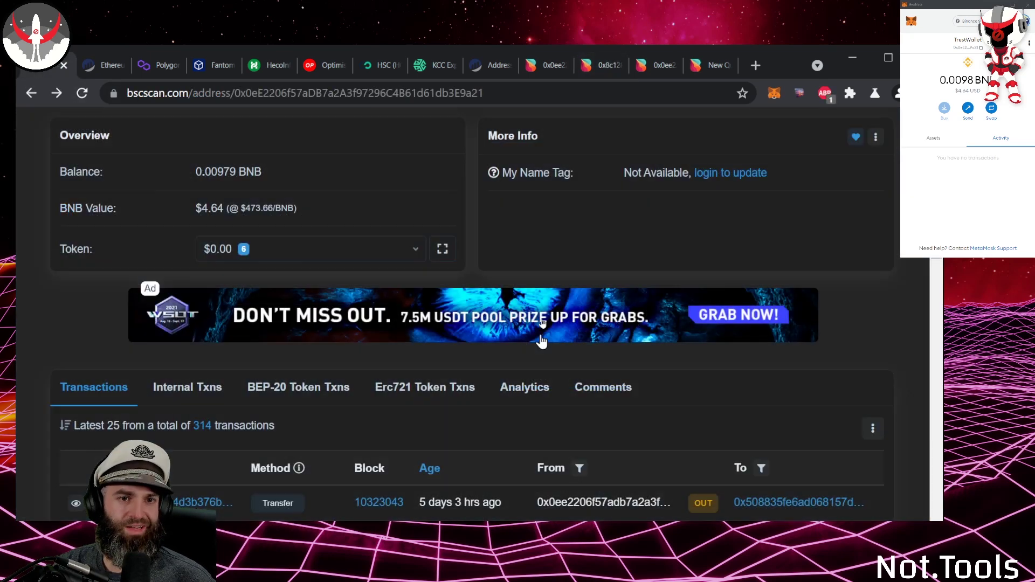
scroll(456, 276, up, 3)
click(690, 129)
key(ctrl+v)
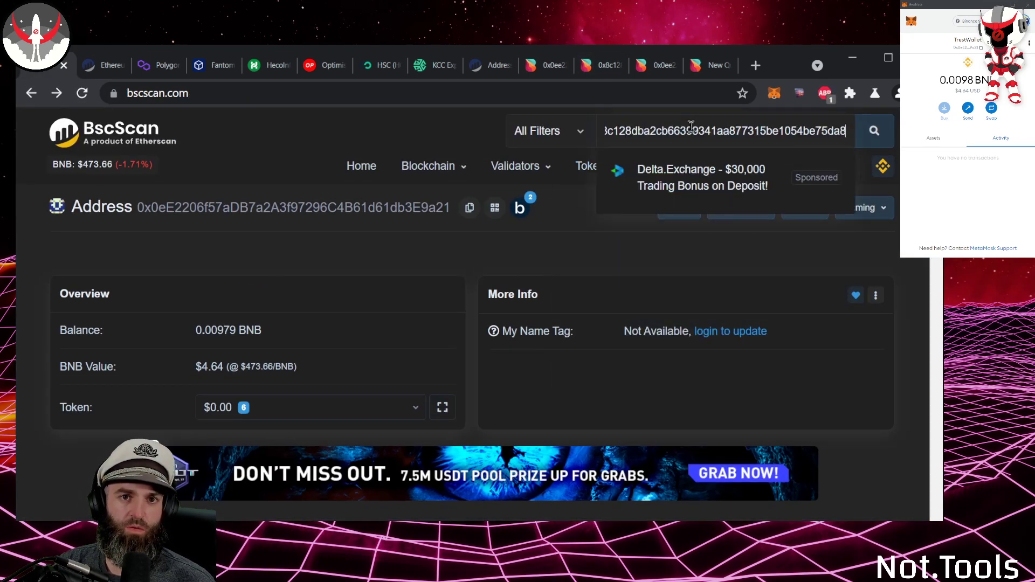
key(Return)
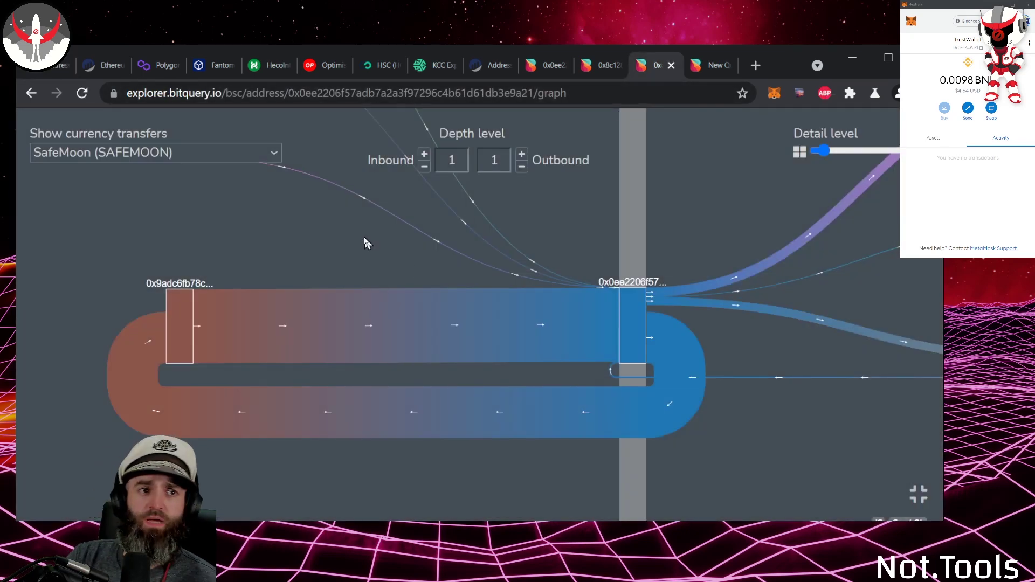
mouse_move(702, 74)
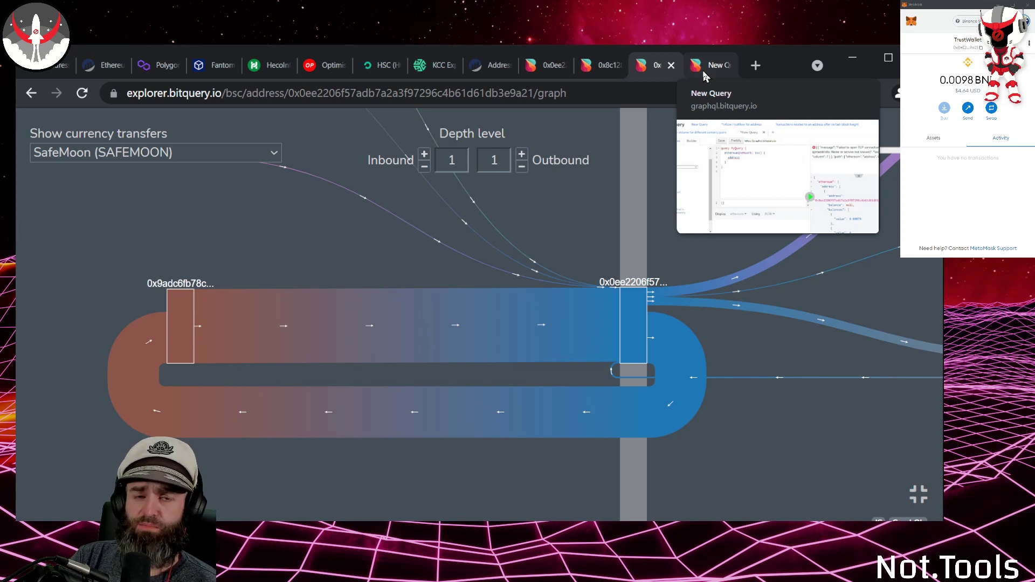
click(705, 76)
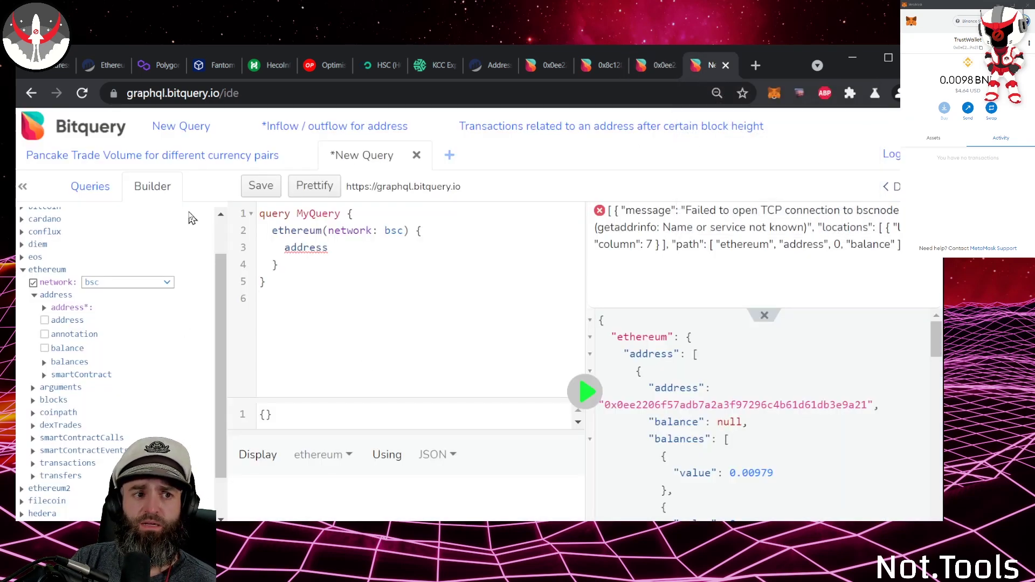
- List the saved example queries, such as Balance and CAKE/USDT Current Price, beside MyQuery
key(ctrl+a)
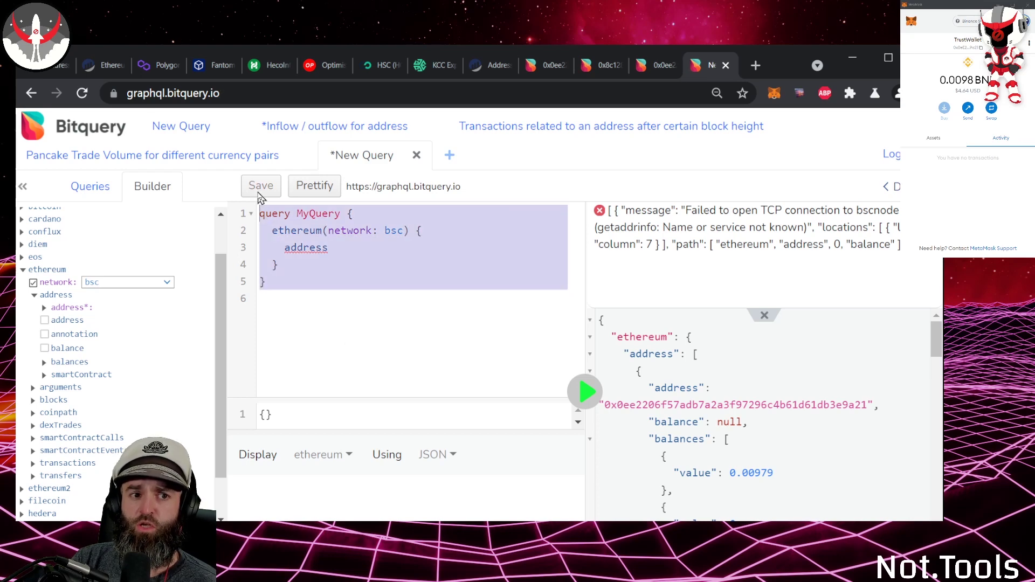
click(340, 368)
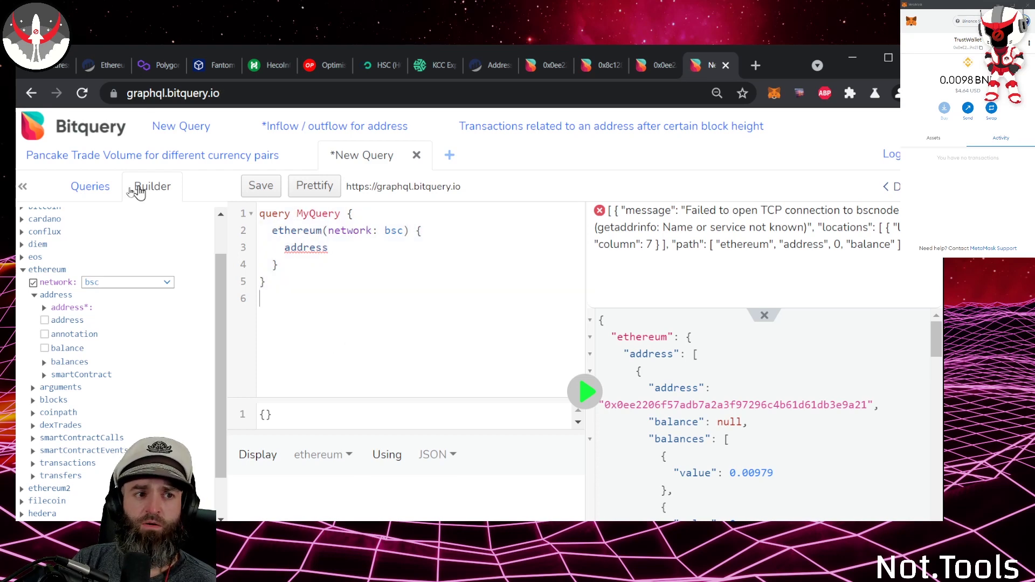
click(93, 197)
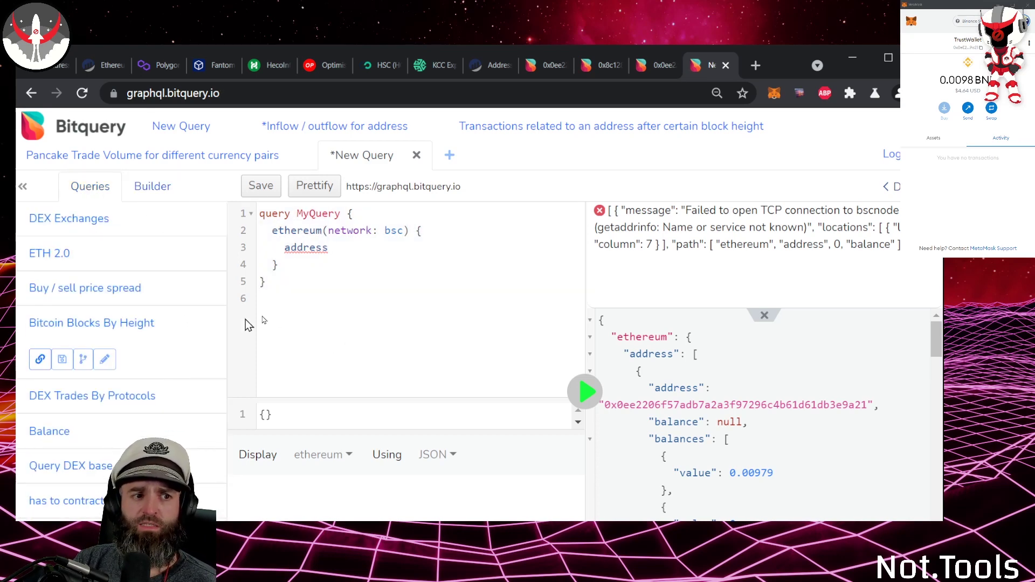
mouse_move(47, 397)
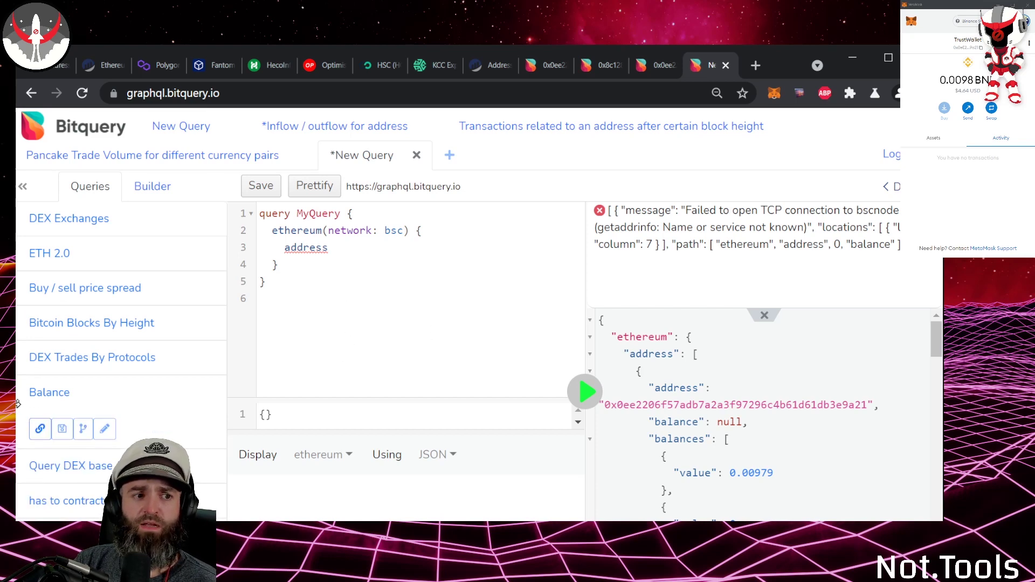
scroll(59, 366, down, 5)
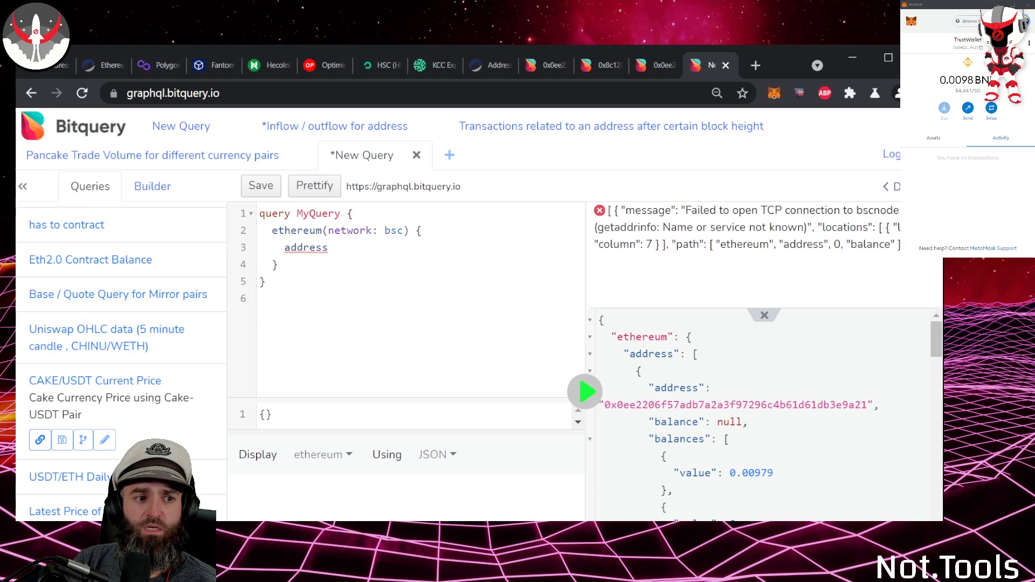
- Run the Latest Price of a Token example, showing WBNB/BUSD quotePrice 471.4722986568833
scroll(197, 363, down, 5)
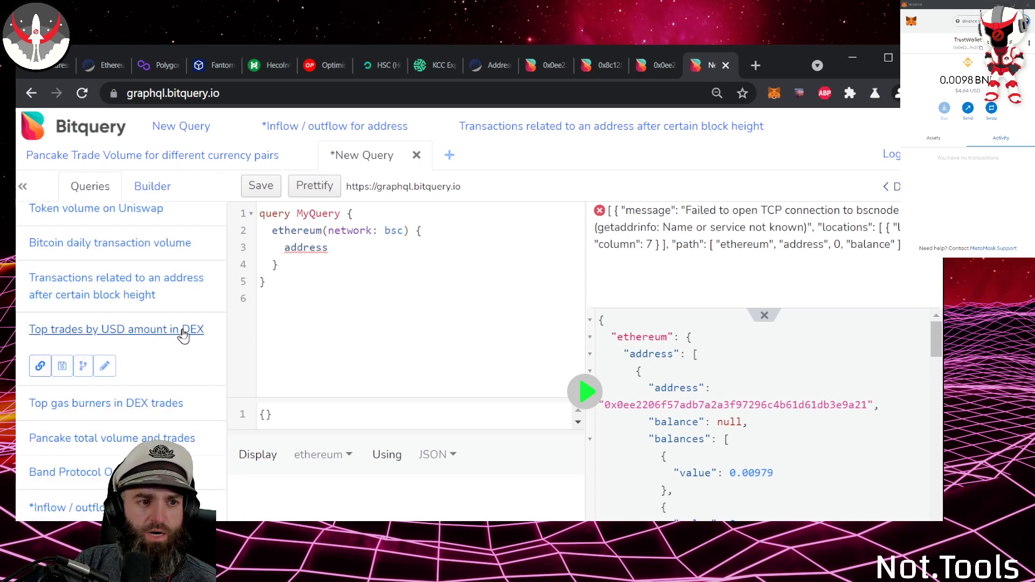
click(184, 331)
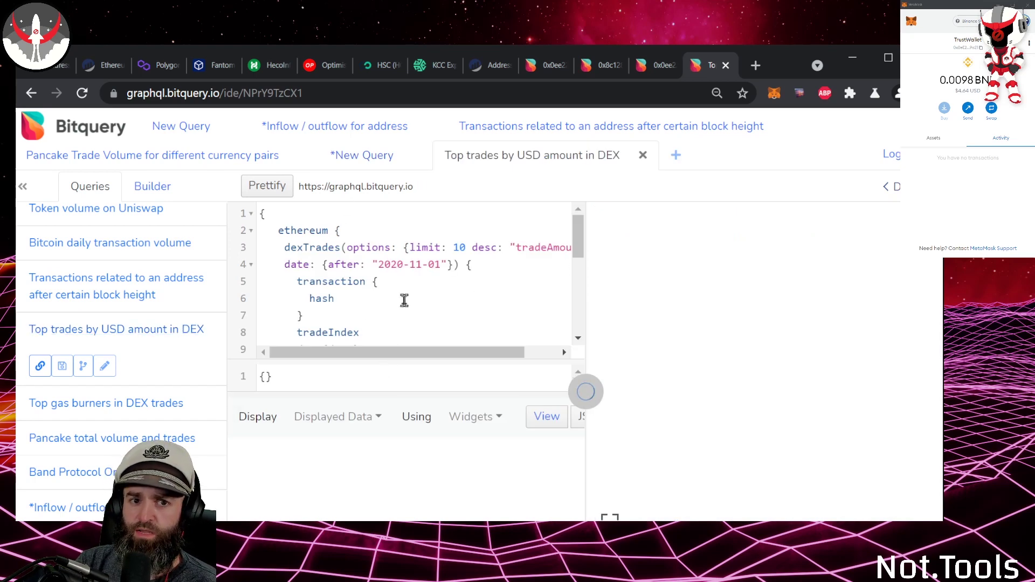
scroll(409, 286, down, 5)
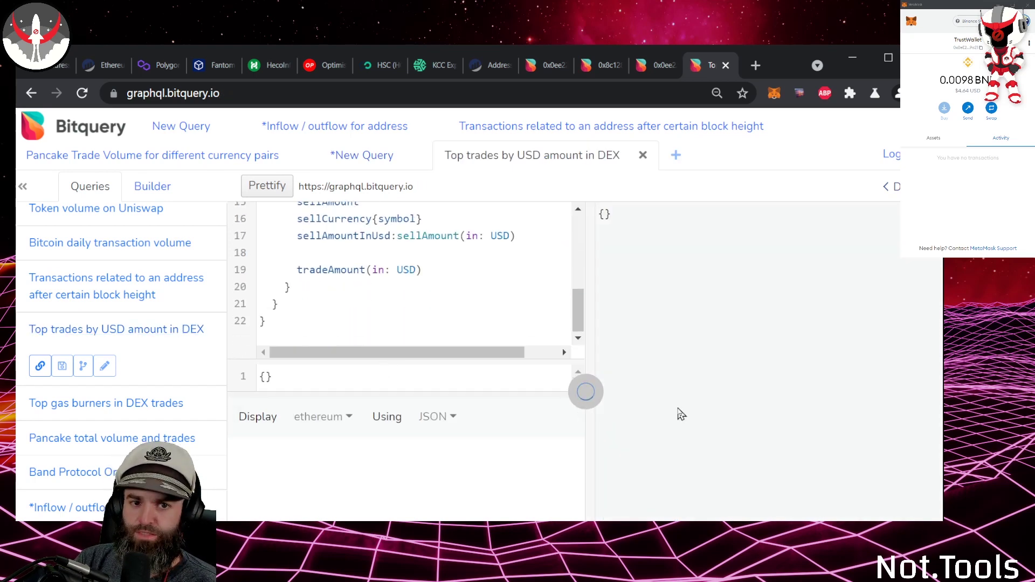
scroll(135, 420, up, 3)
click(97, 253)
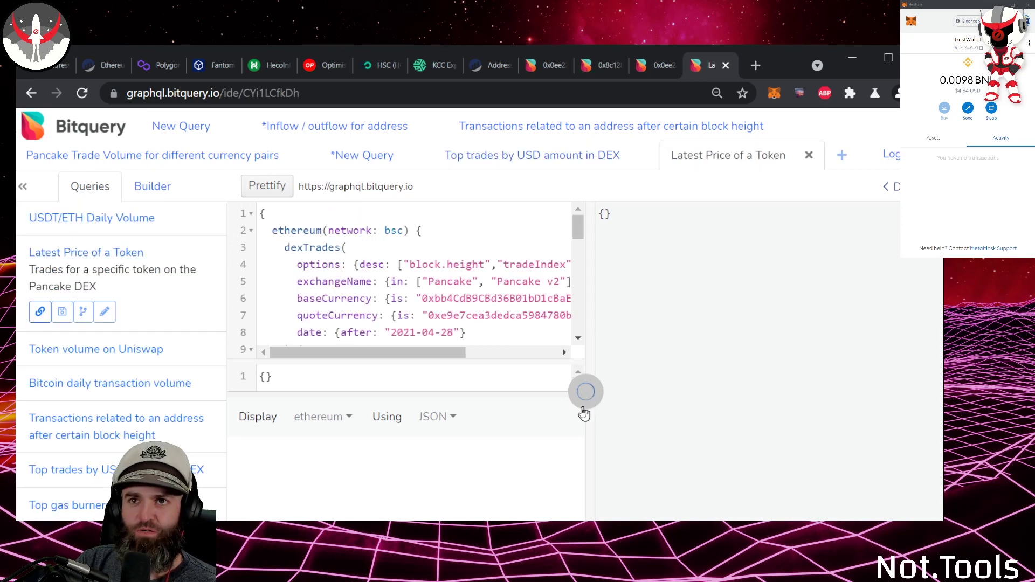
scroll(203, 233, down, 5)
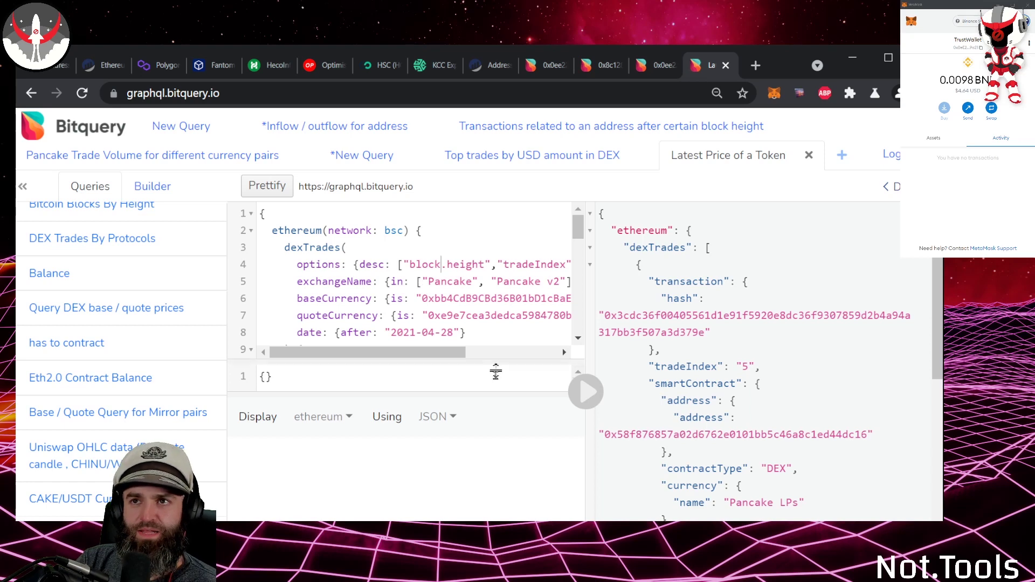
scroll(745, 344, down, 3)
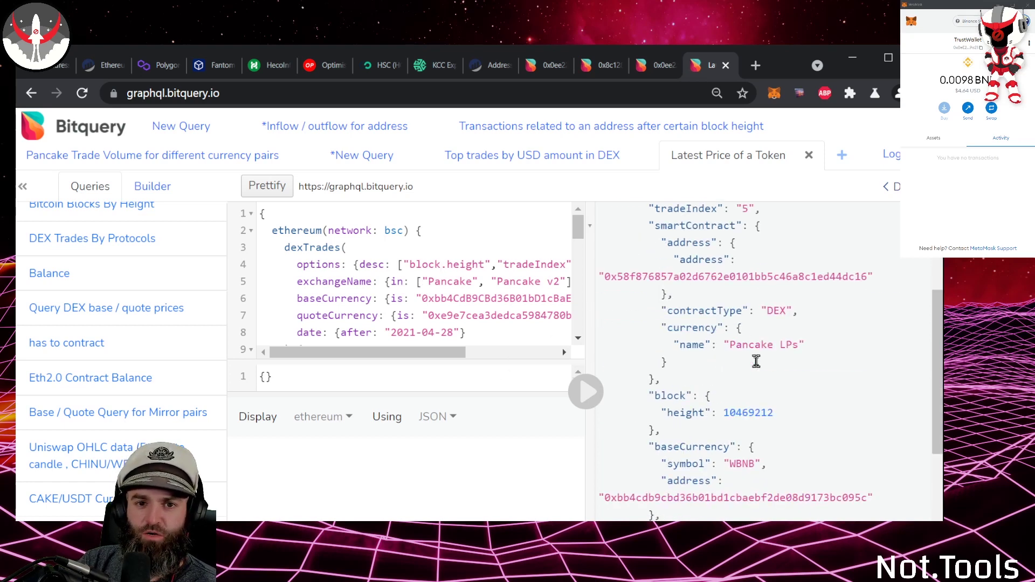
scroll(819, 356, down, 3)
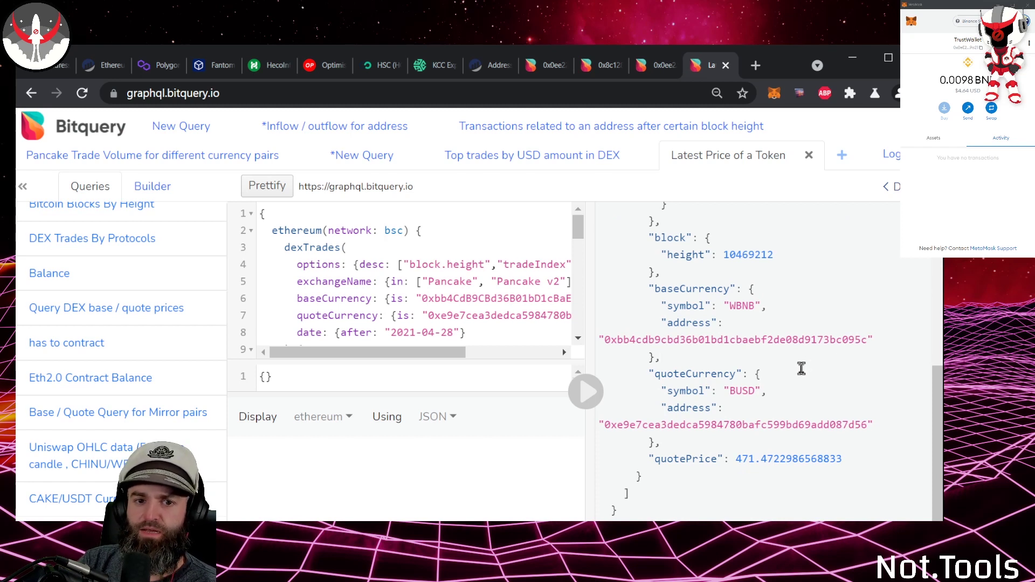
click(802, 369)
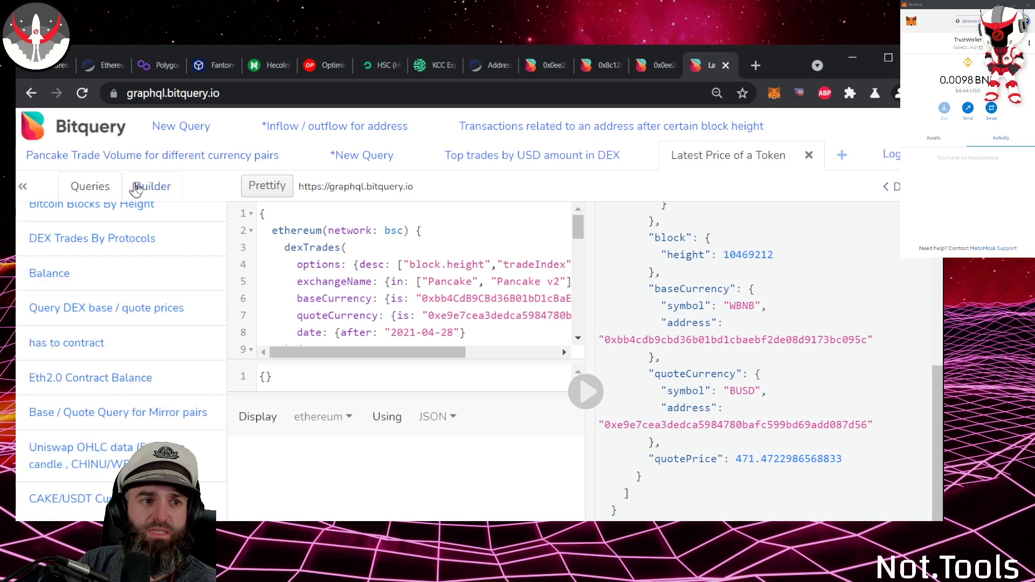
- In the Builder for *New Query, select ethereum with network bsc and its address field
click(151, 189)
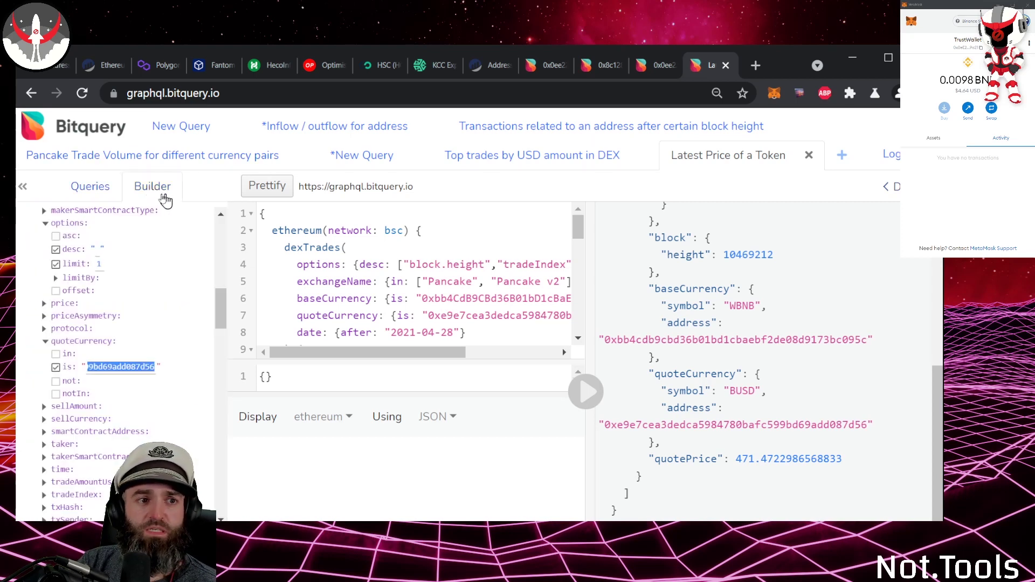
click(139, 194)
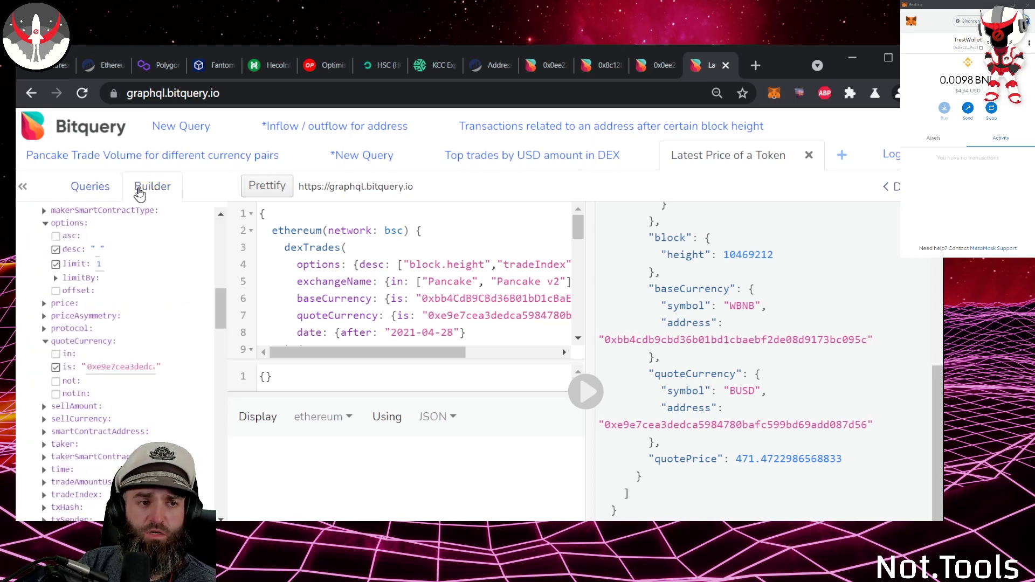
click(351, 160)
click(45, 217)
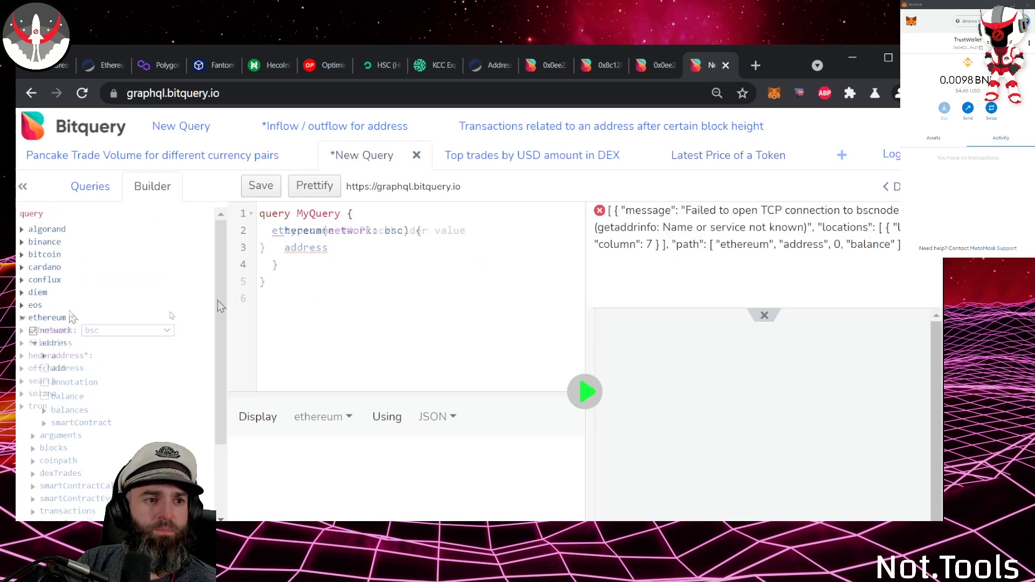
click(53, 318)
mouse_move(66, 335)
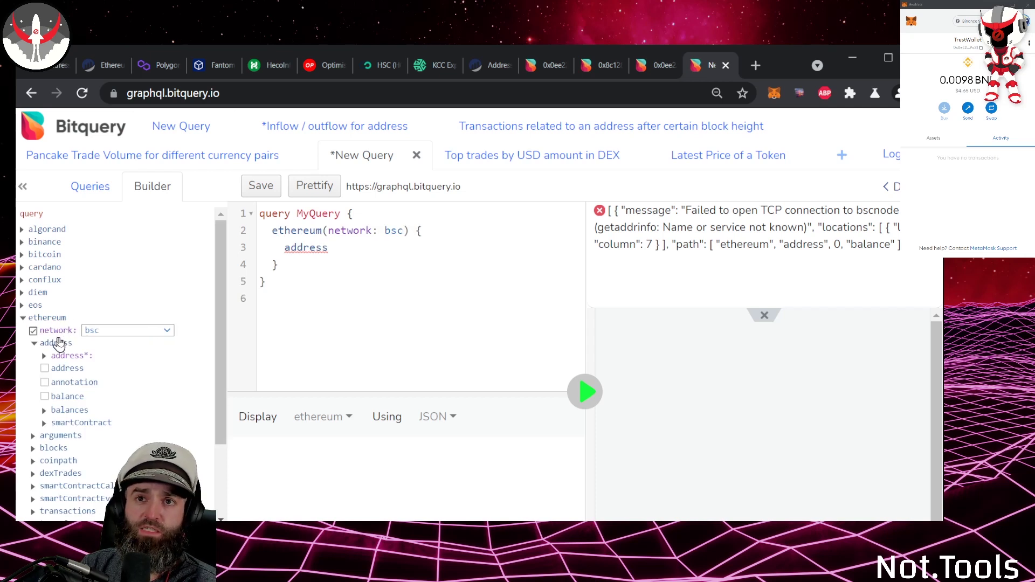
click(104, 331)
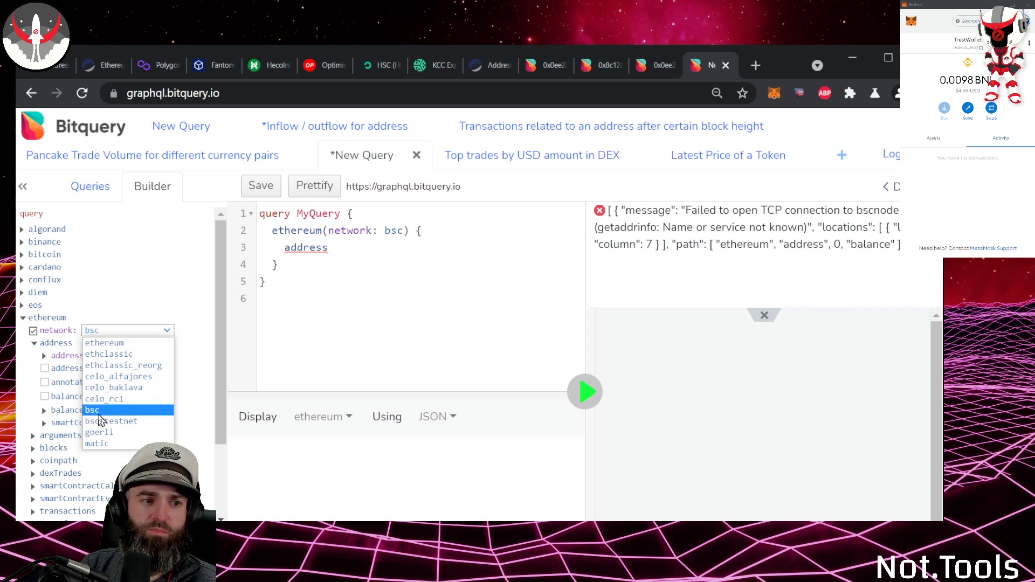
click(103, 410)
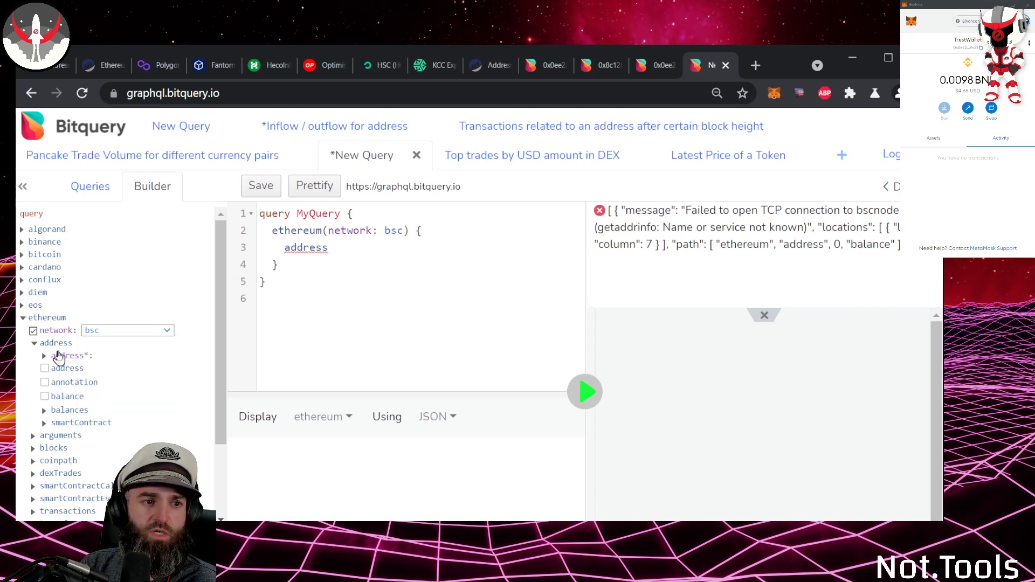
- Filter address to the pasted wallet, add balance, and run the query, which returns null
click(54, 355)
click(60, 359)
click(60, 358)
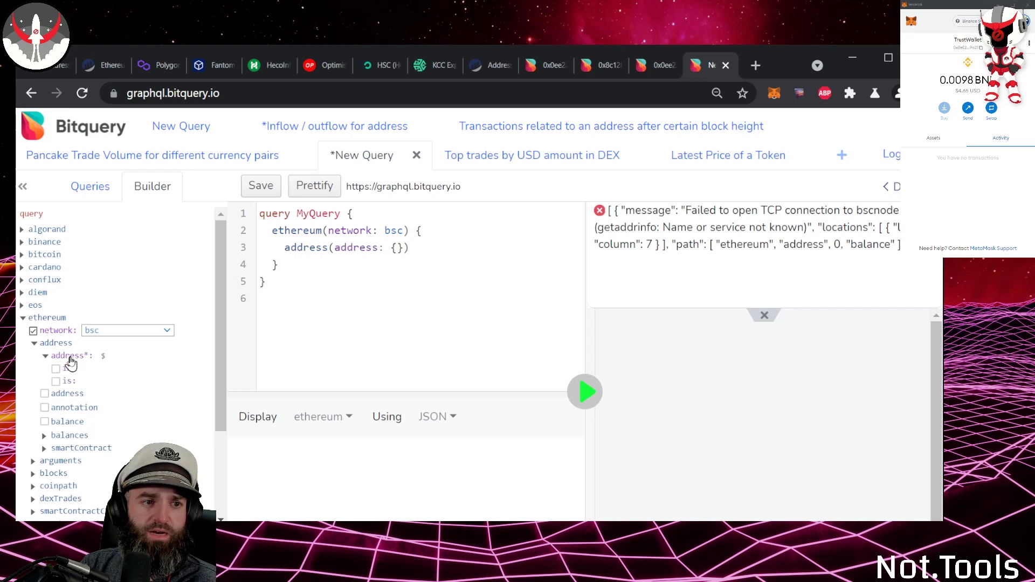
click(67, 382)
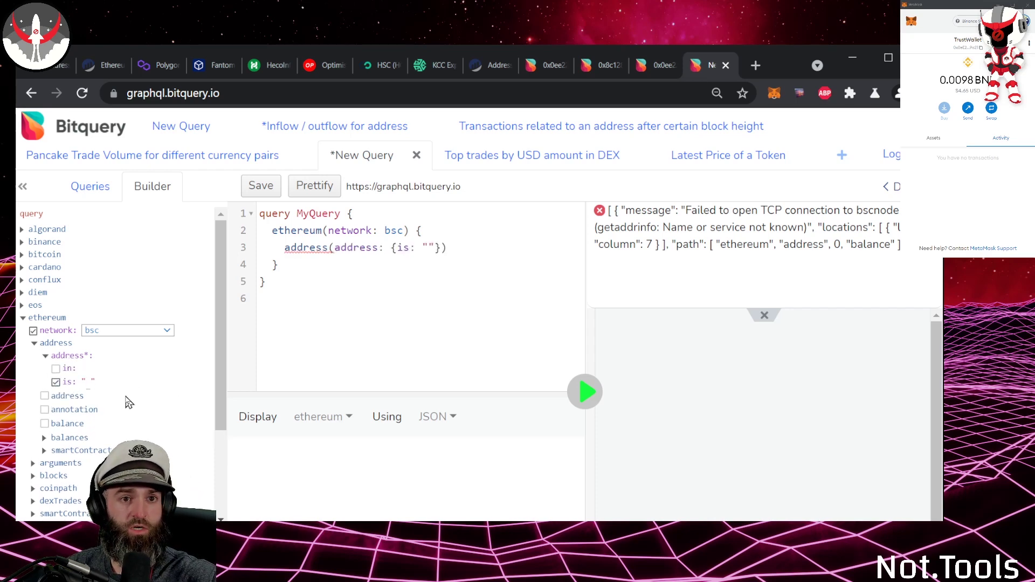
key(ctrl+v)
scroll(63, 295, down, 2)
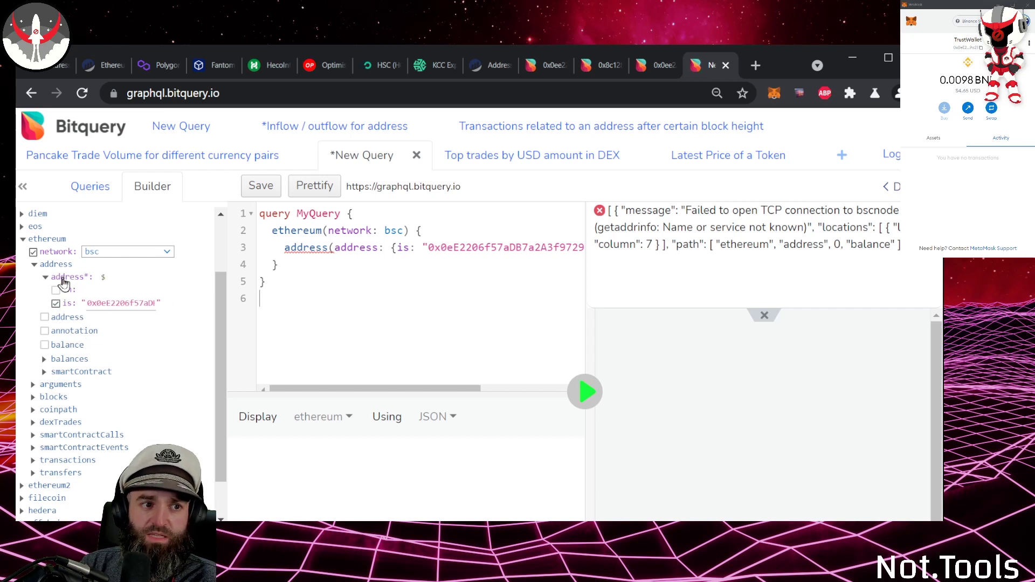
click(45, 345)
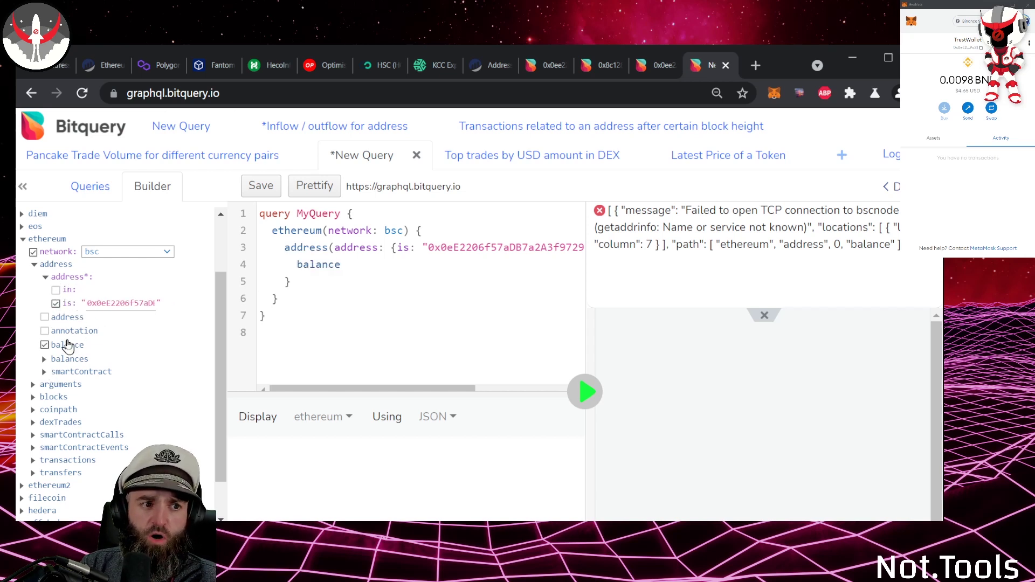
click(585, 392)
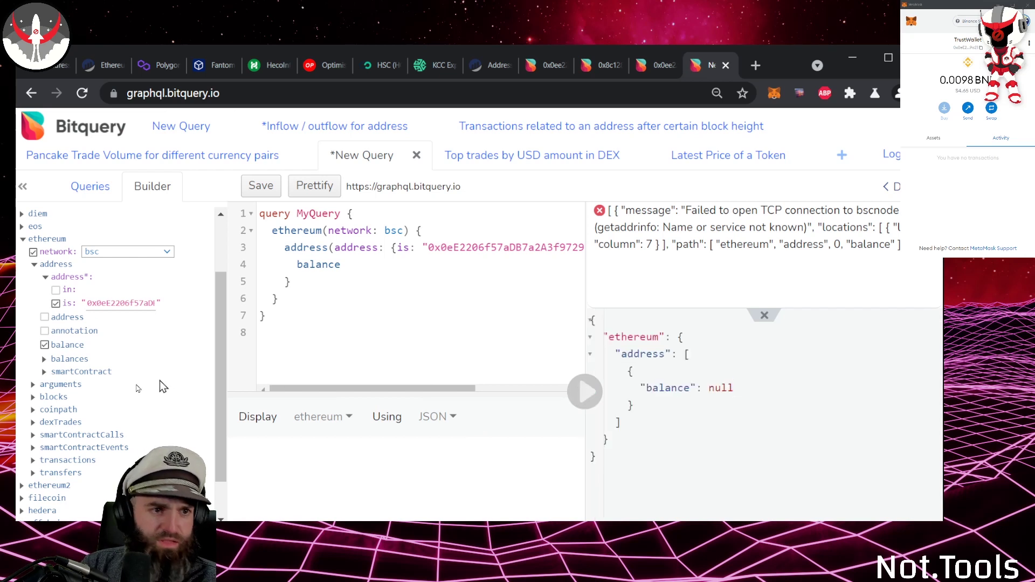
- Add balances value plus history block, timestamp, transferAmount and value to the query
click(52, 359)
scroll(116, 388, down, 3)
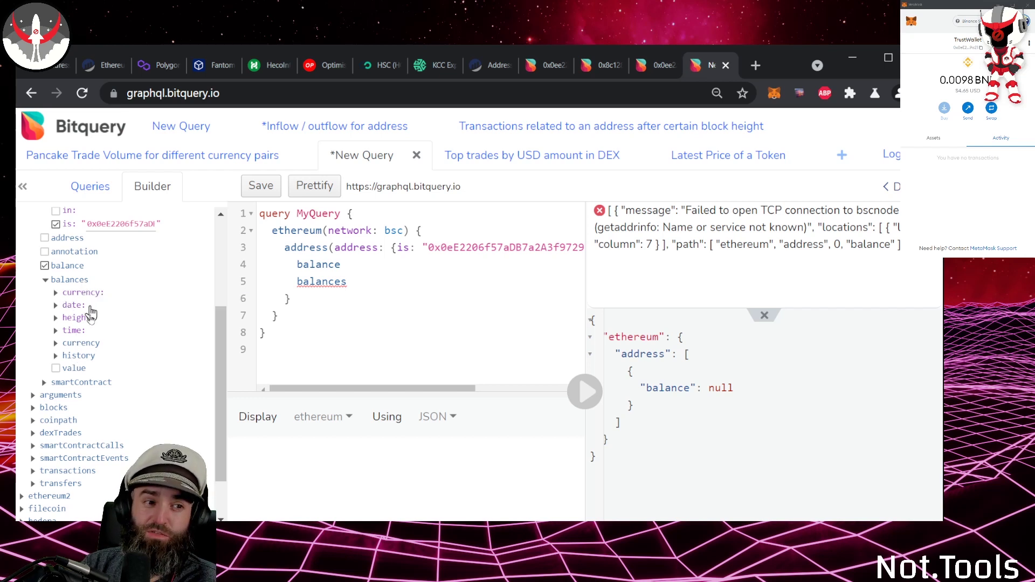
click(76, 368)
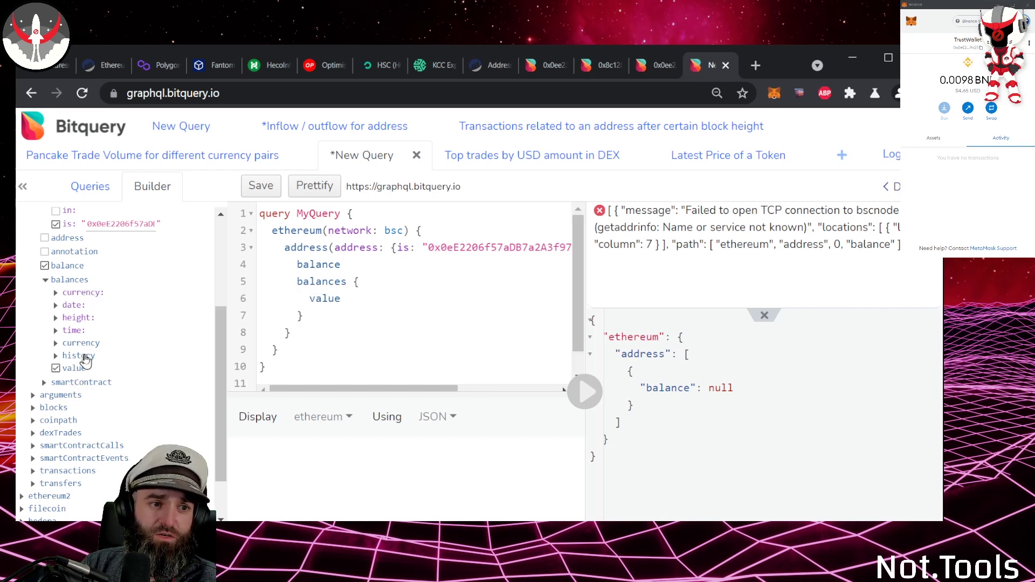
click(79, 356)
click(85, 394)
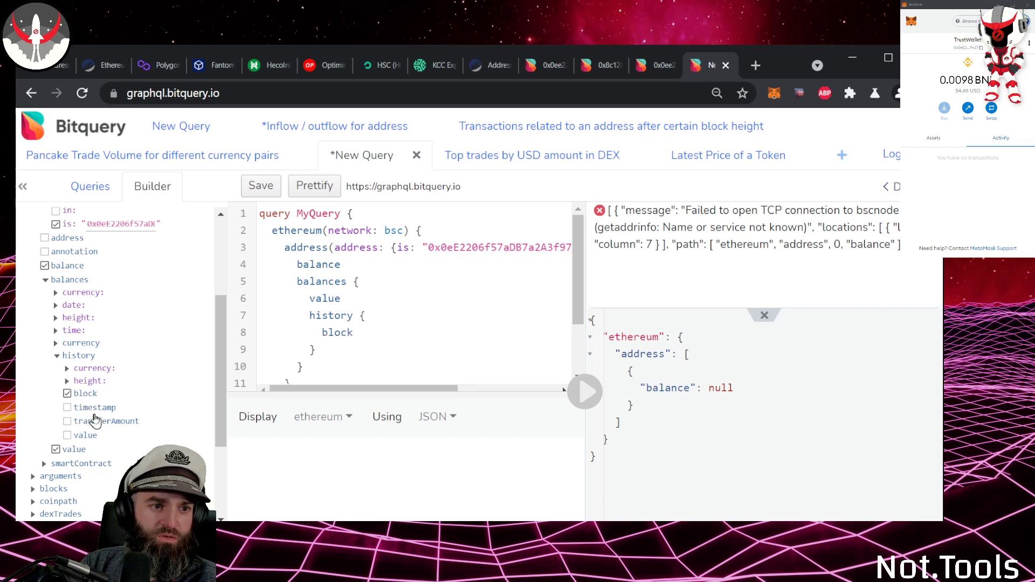
click(91, 408)
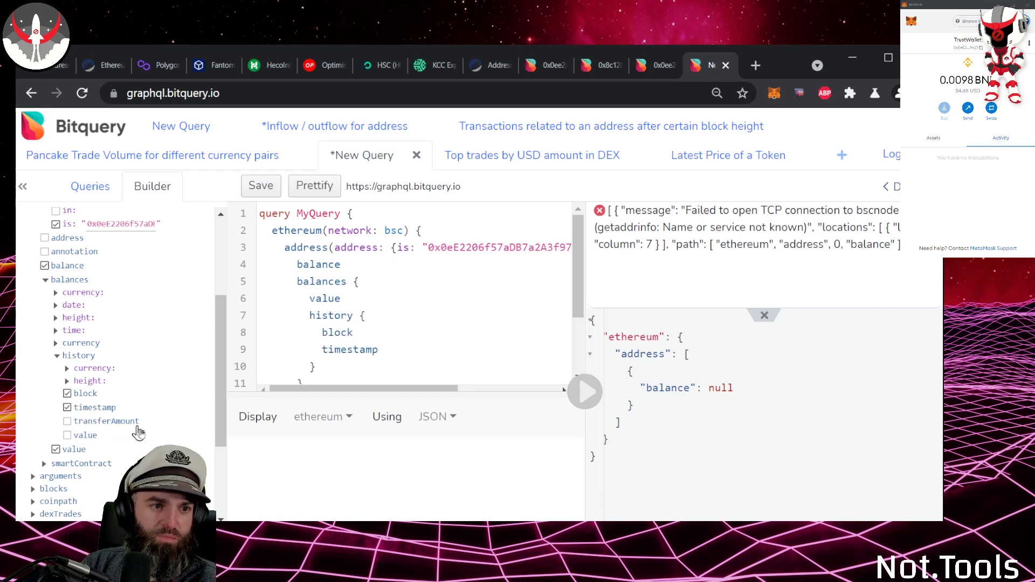
click(89, 424)
click(87, 431)
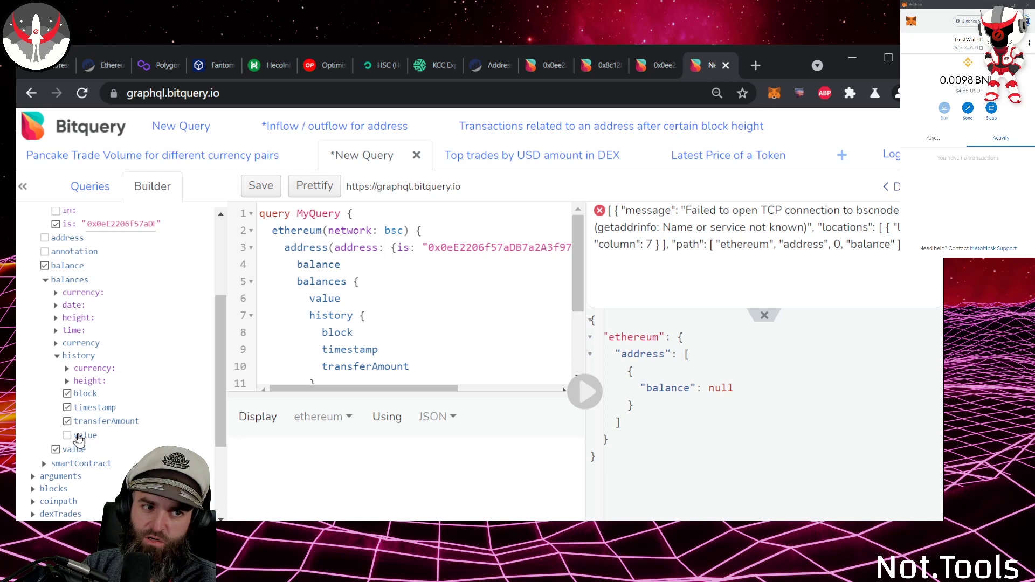
- Run the extended query and scroll through the returned balance history
click(584, 396)
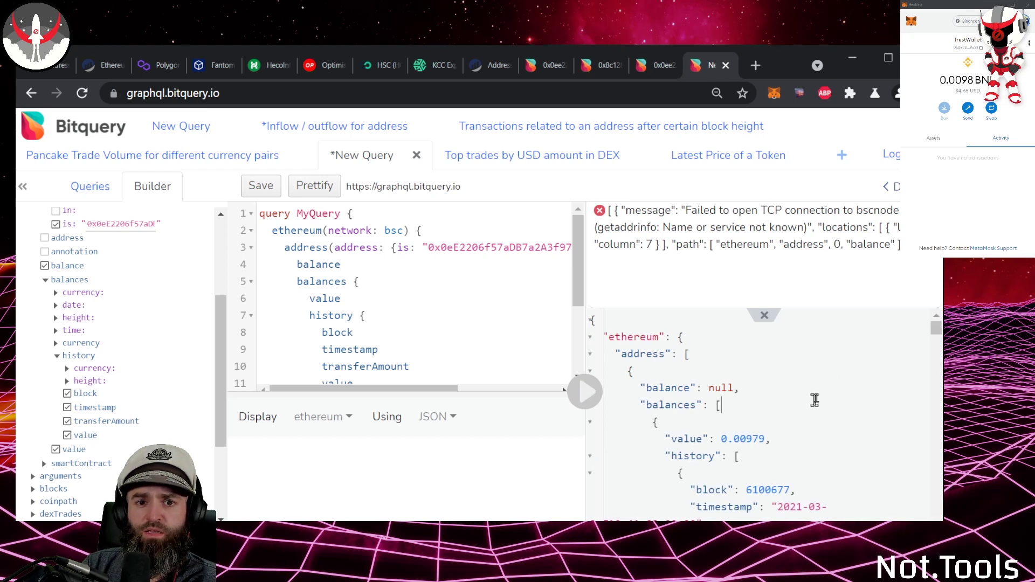
scroll(820, 397, down, 3)
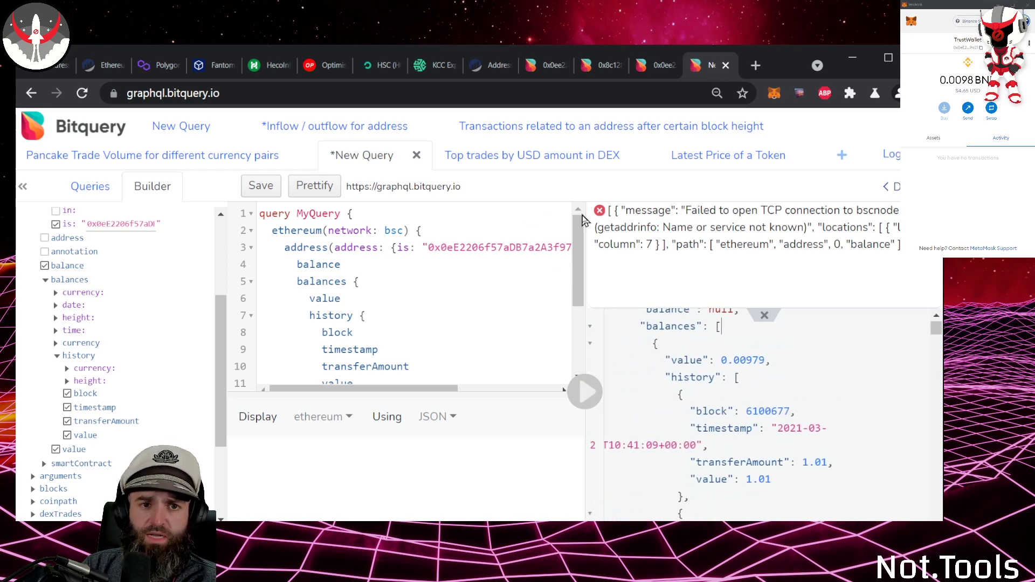
scroll(712, 425, down, 3)
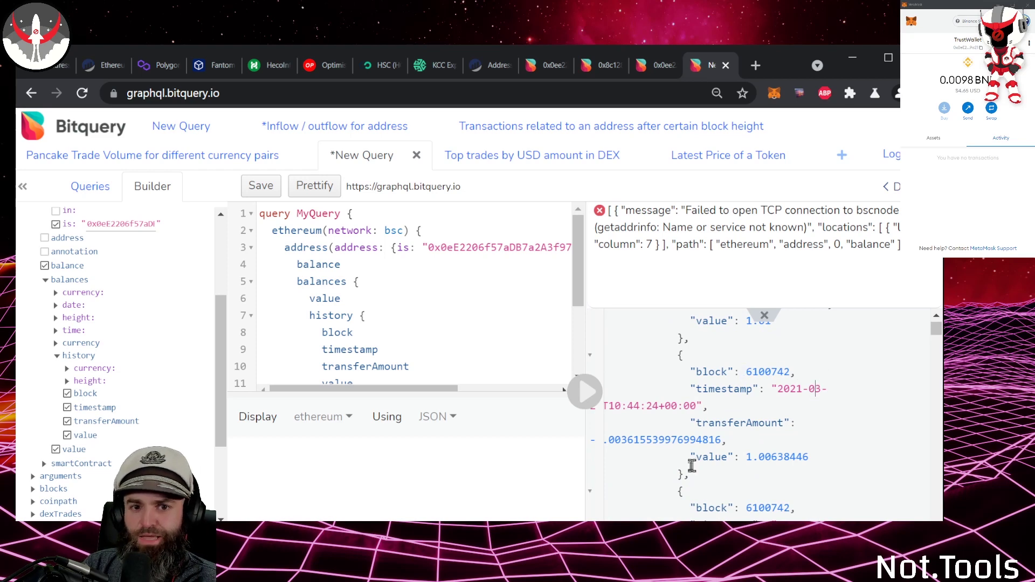
click(695, 441)
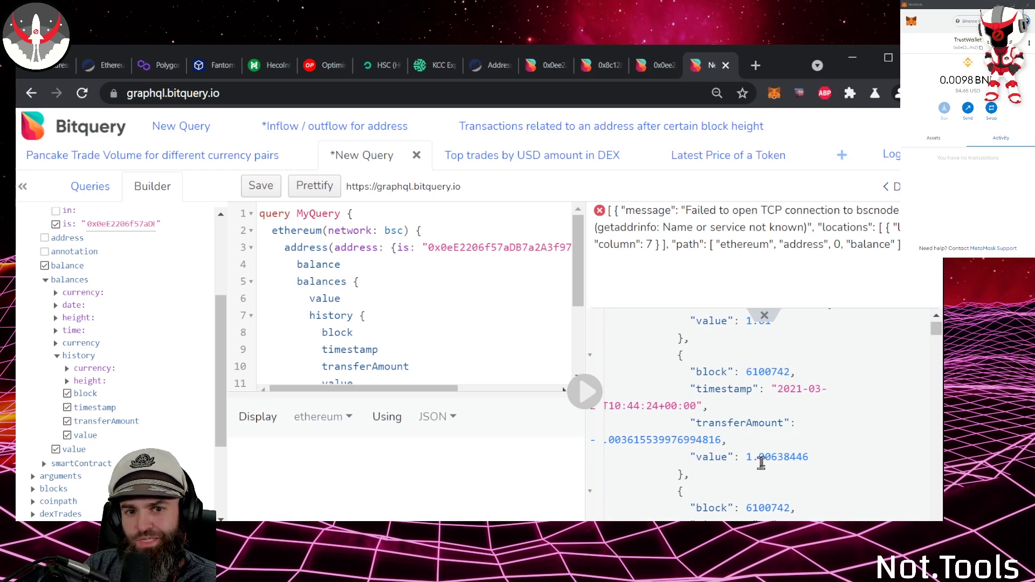
scroll(757, 468, down, 5)
- Scroll BscScan's address page up to the Overview showing 1,279.796759656626121361 BNB and token holdings
scroll(762, 464, down, 2)
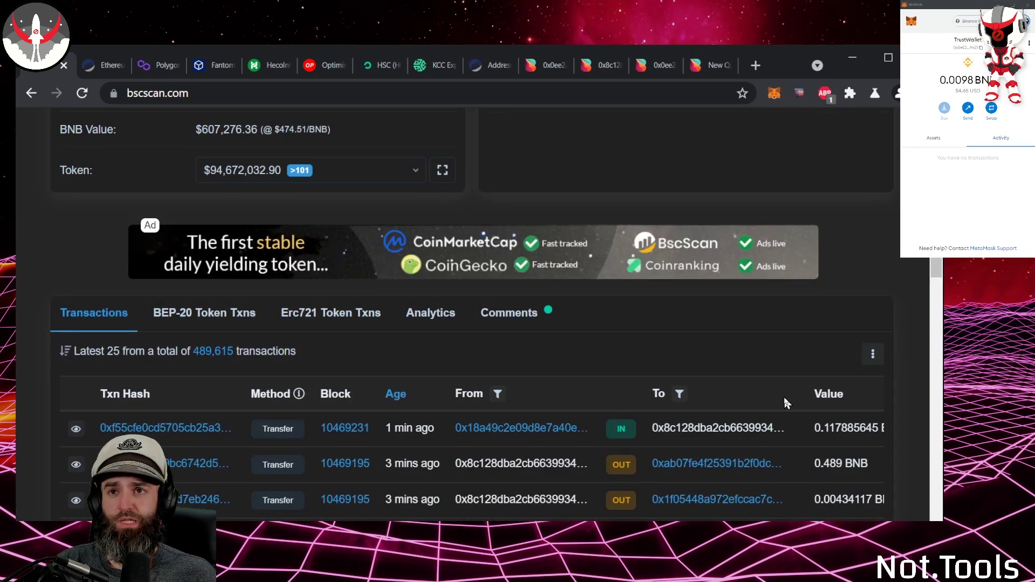
scroll(701, 372, up, 3)
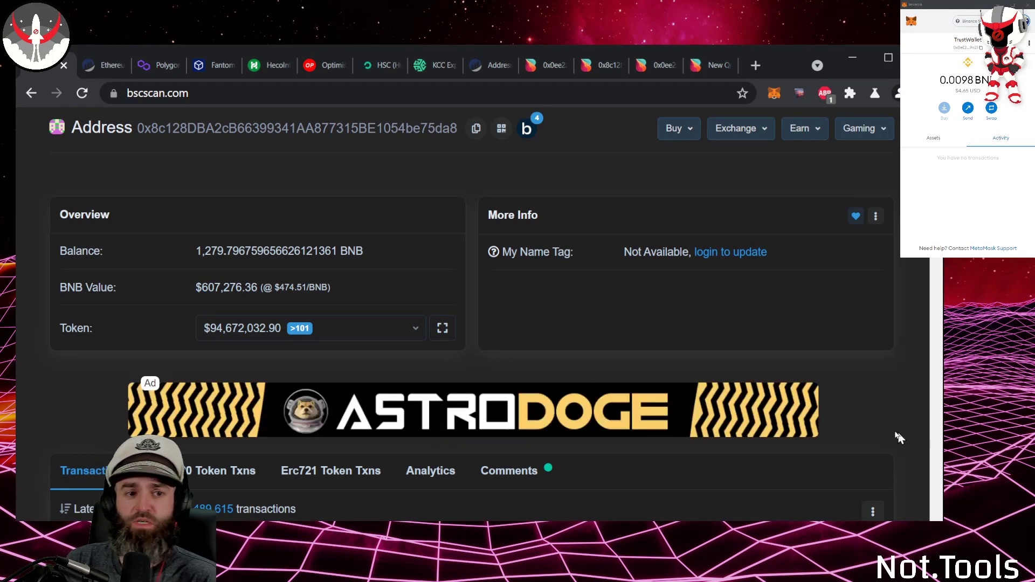
scroll(894, 434, up, 2)
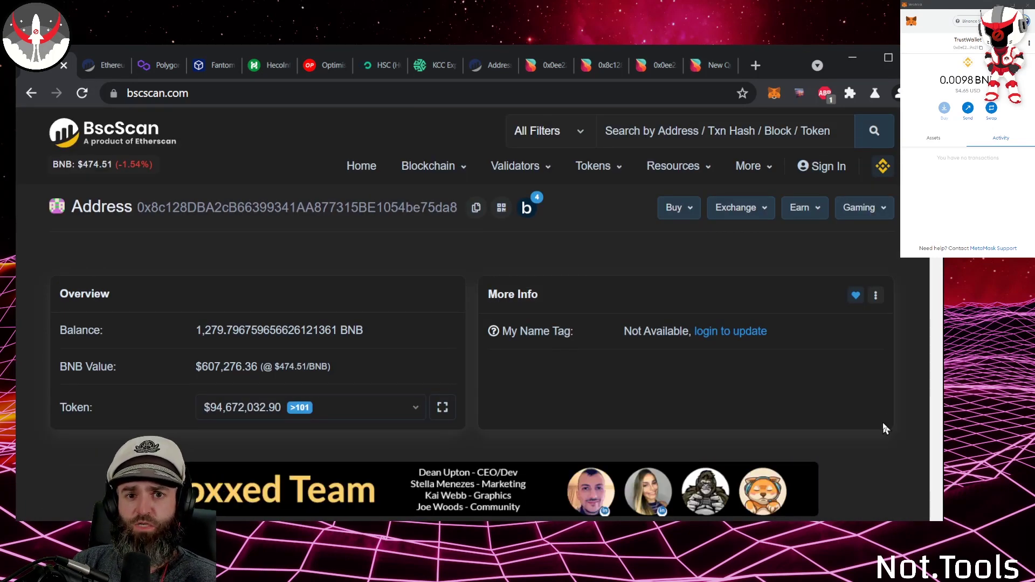